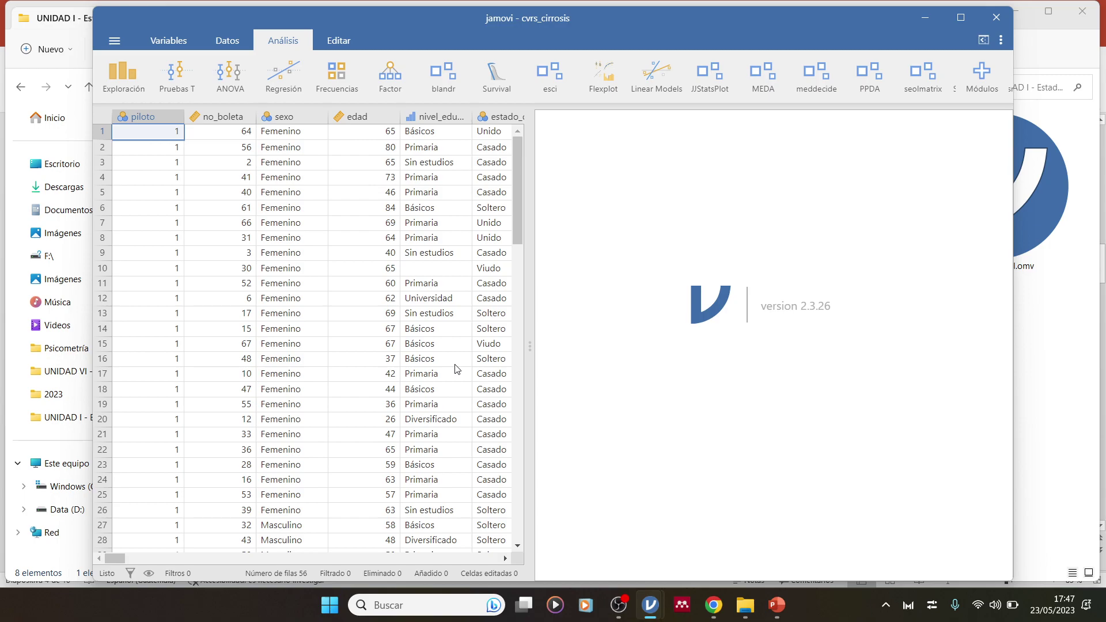
Step: Maximize the window and start a Descriptivas analysis on the cvrs_cirrosis data
click(960, 18)
drag(436, 346, 641, 371)
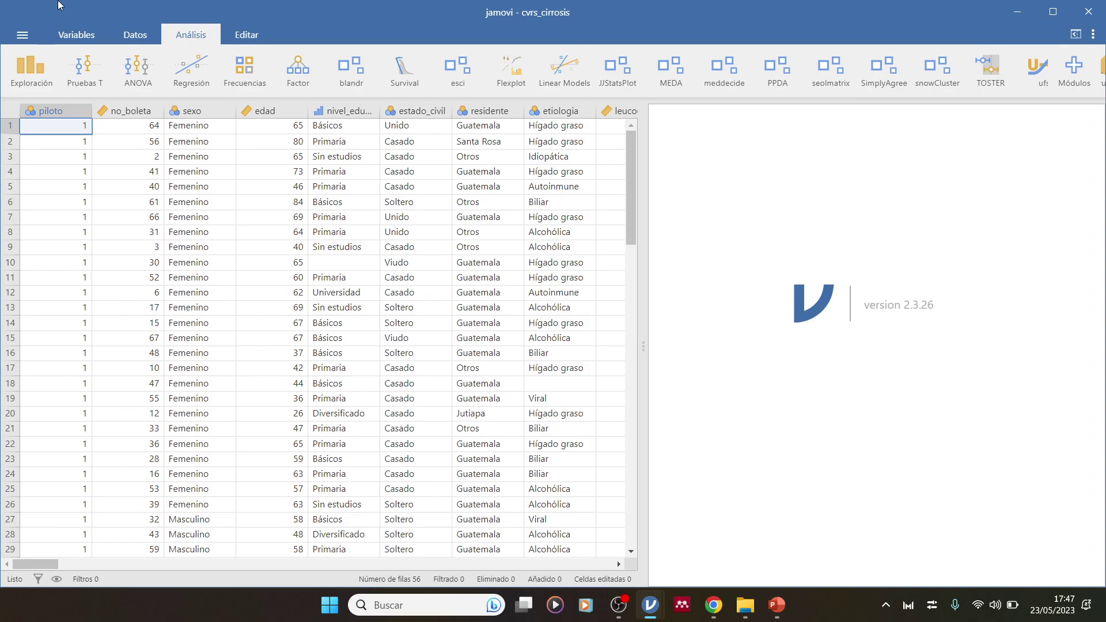
click(31, 68)
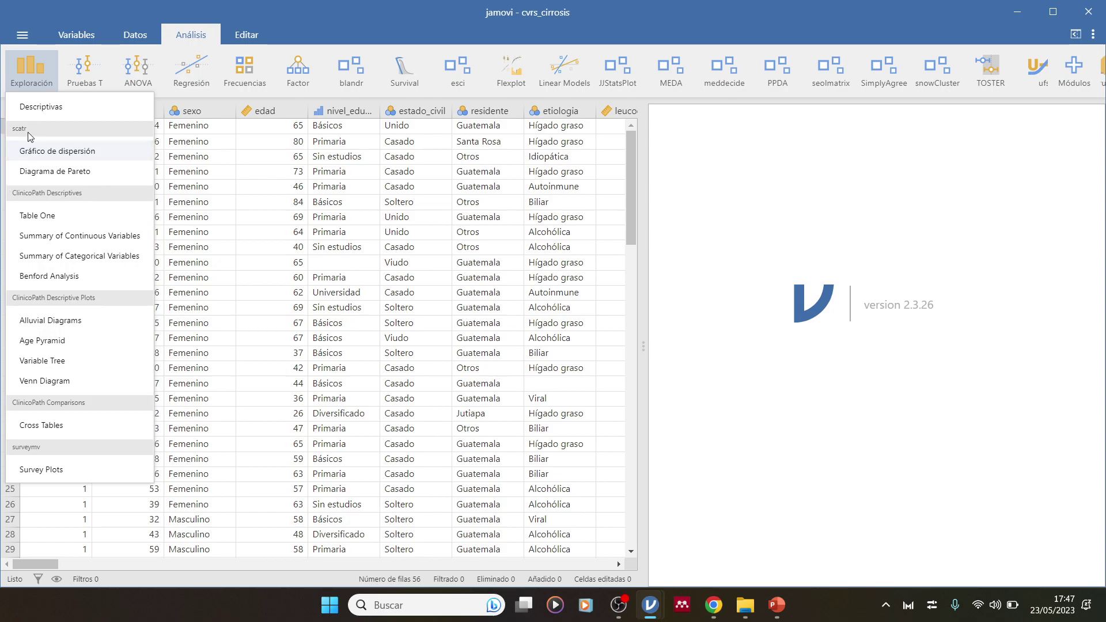
click(44, 105)
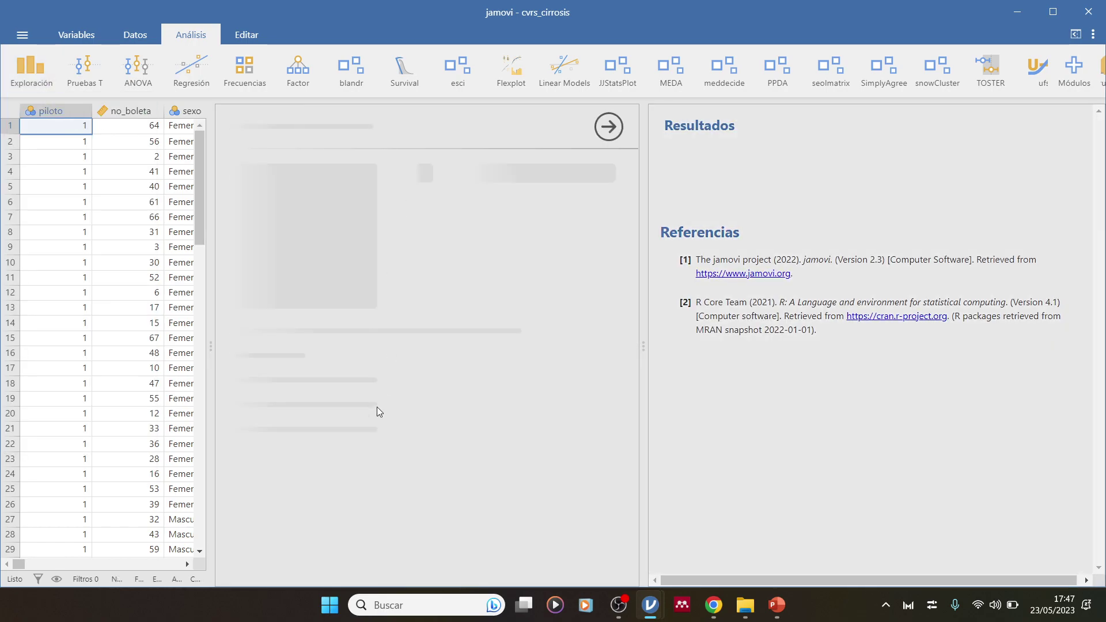
Step: Add leucocitos, hemoglobina and albumina as variables of the Descriptivas analysis
scroll(333, 237, down, 3)
scroll(337, 242, up, 2)
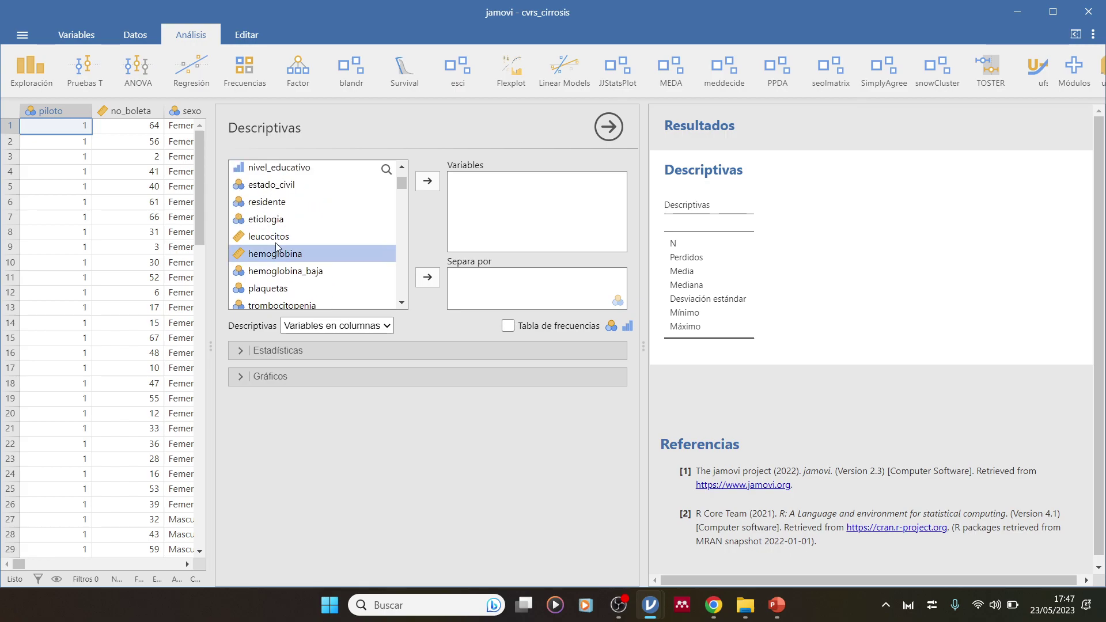
click(420, 186)
double_click(357, 237)
scroll(277, 222, down, 2)
click(275, 219)
click(428, 183)
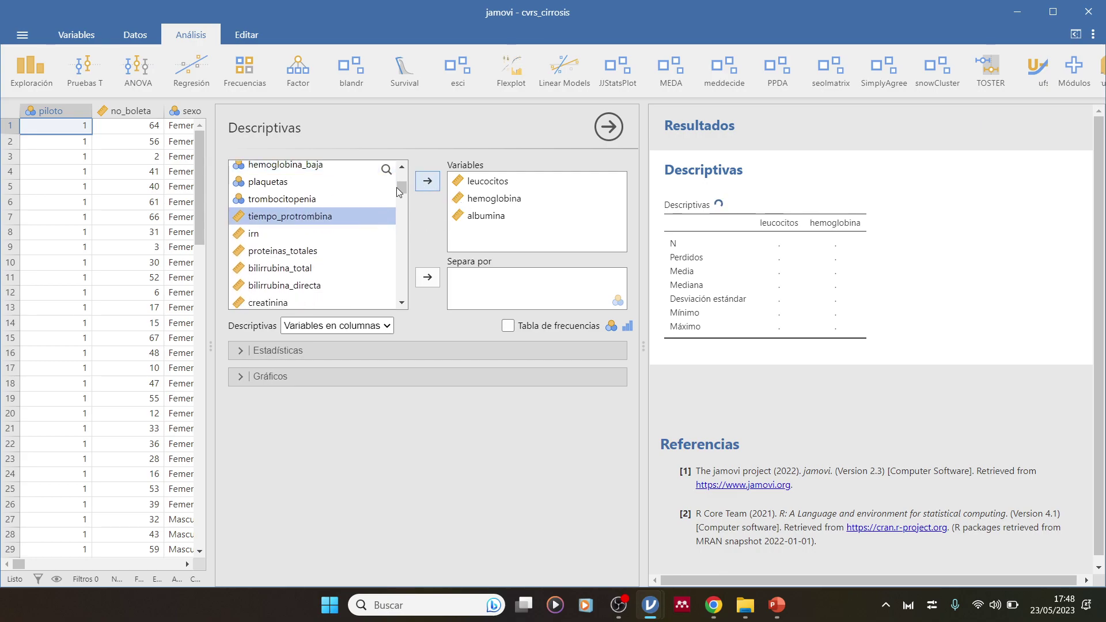
Step: Add tiempo_protrombina, proteinas_totales, bilirrubina_total and bilirrubina_directa to the analysed variables
click(426, 182)
click(291, 233)
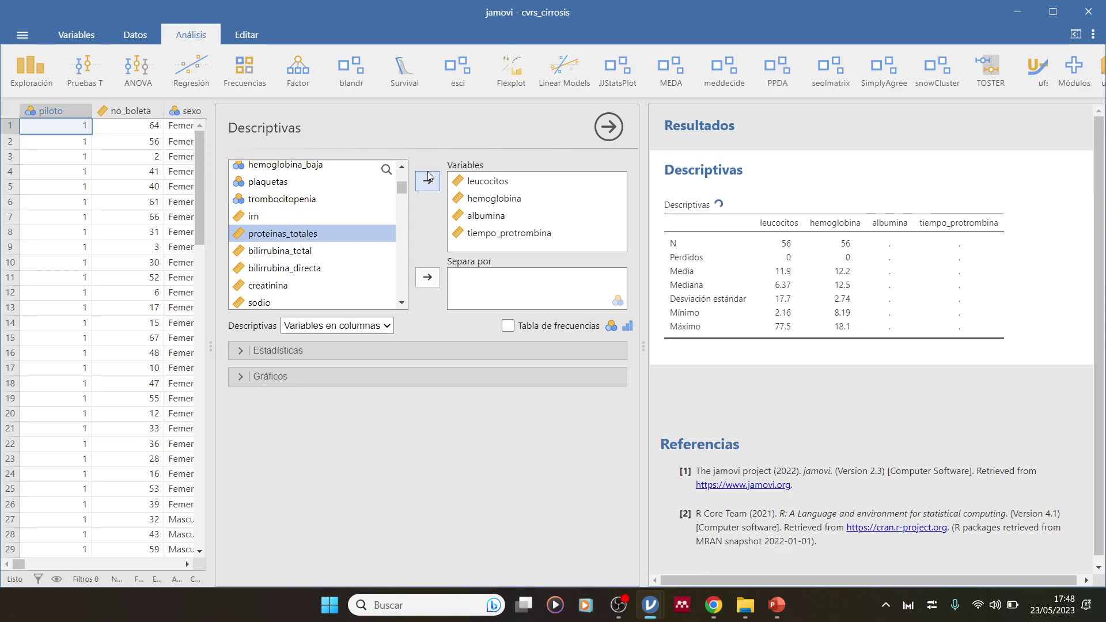
click(428, 177)
click(426, 182)
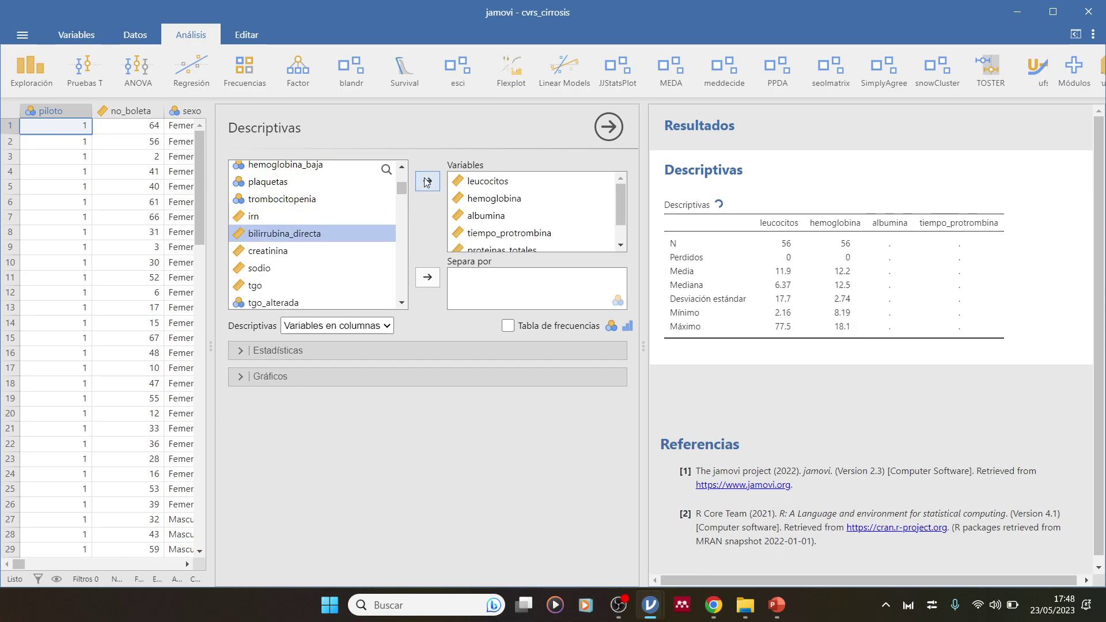
click(427, 182)
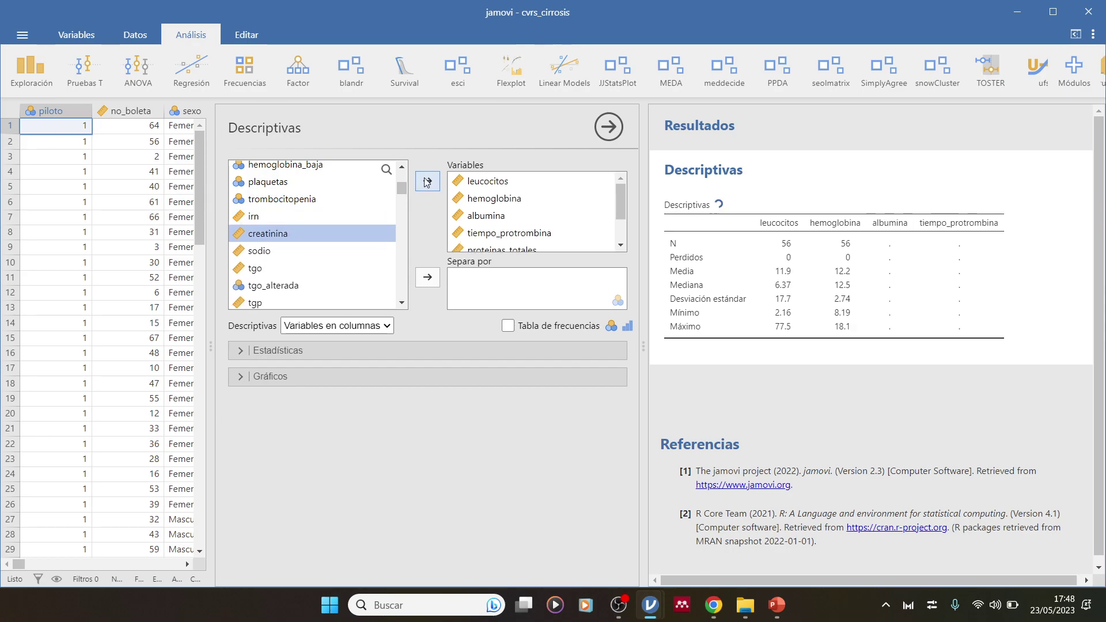
Step: Add the liver enzyme variables tgo, tgp and ggt to the analysed variables
click(247, 269)
click(419, 180)
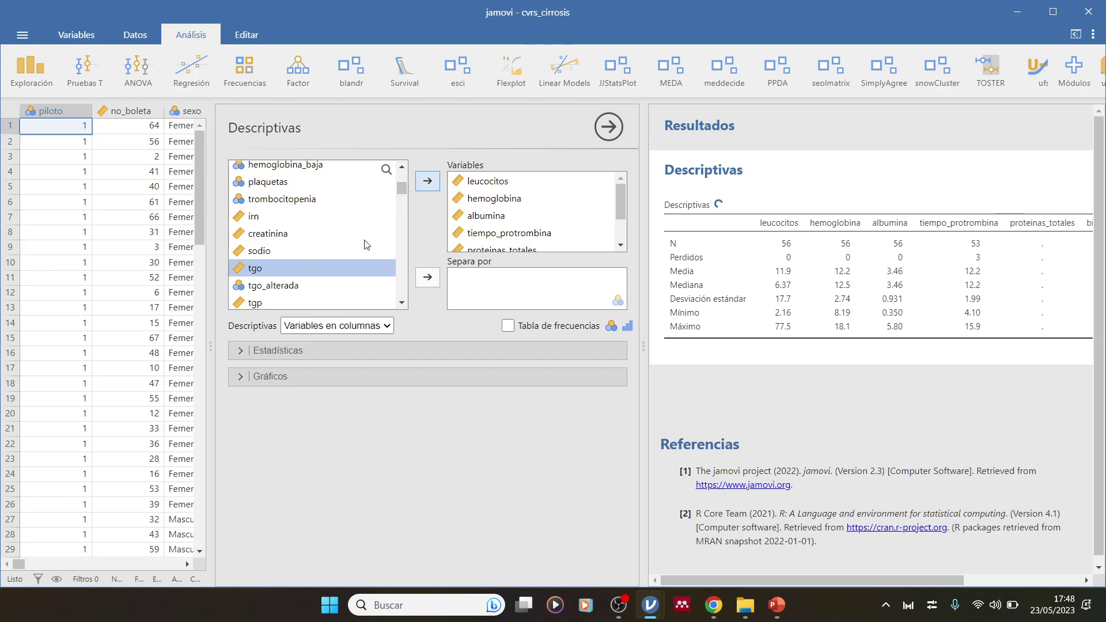
click(263, 222)
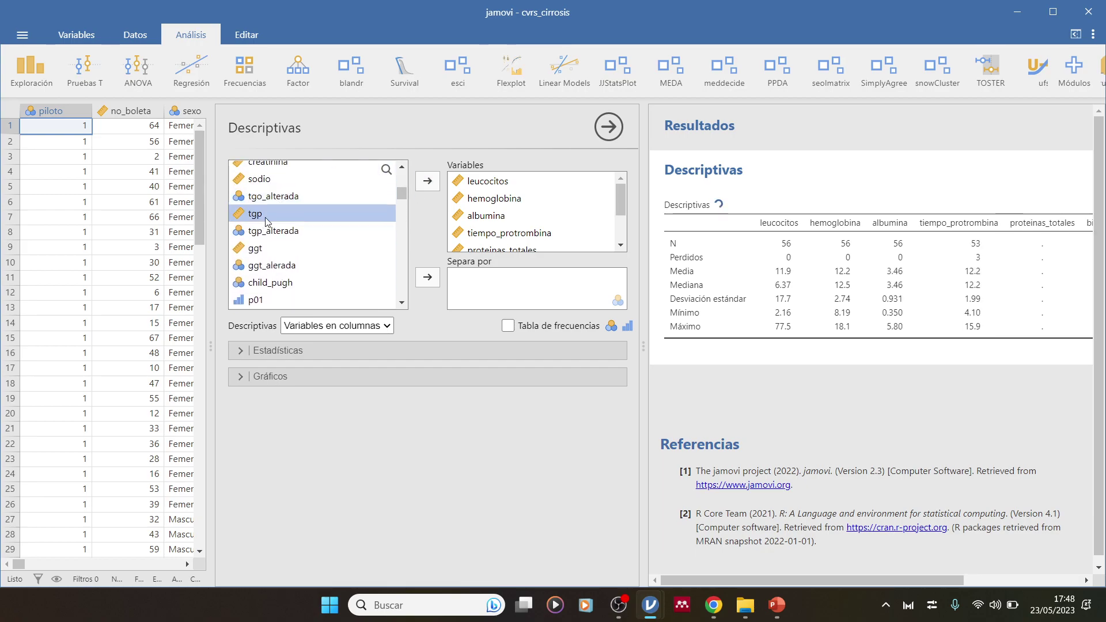
click(428, 181)
click(318, 229)
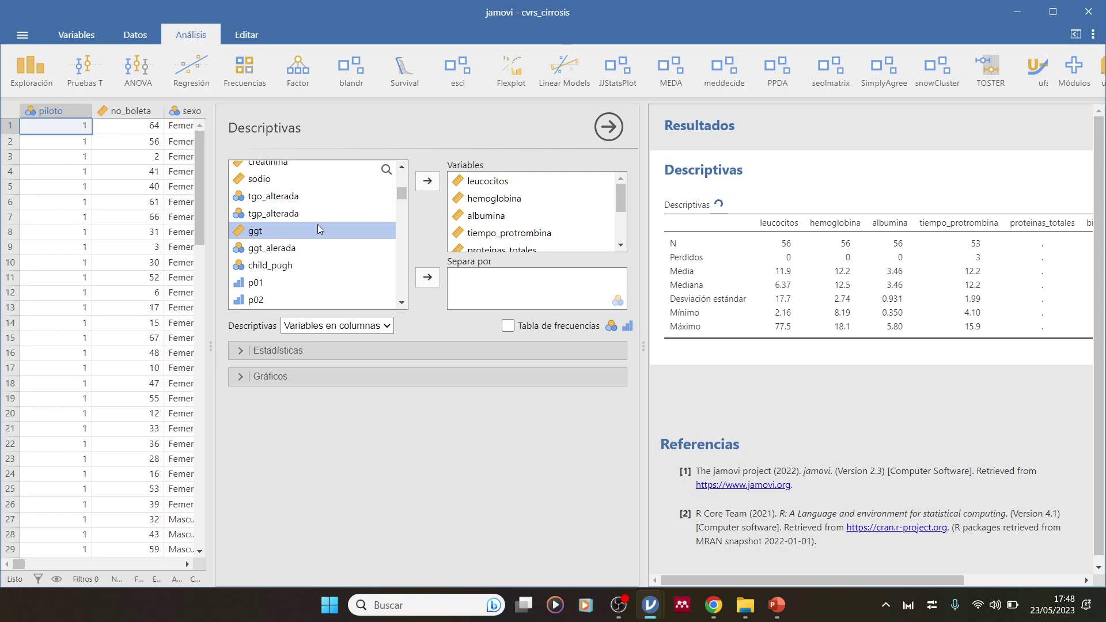
click(426, 186)
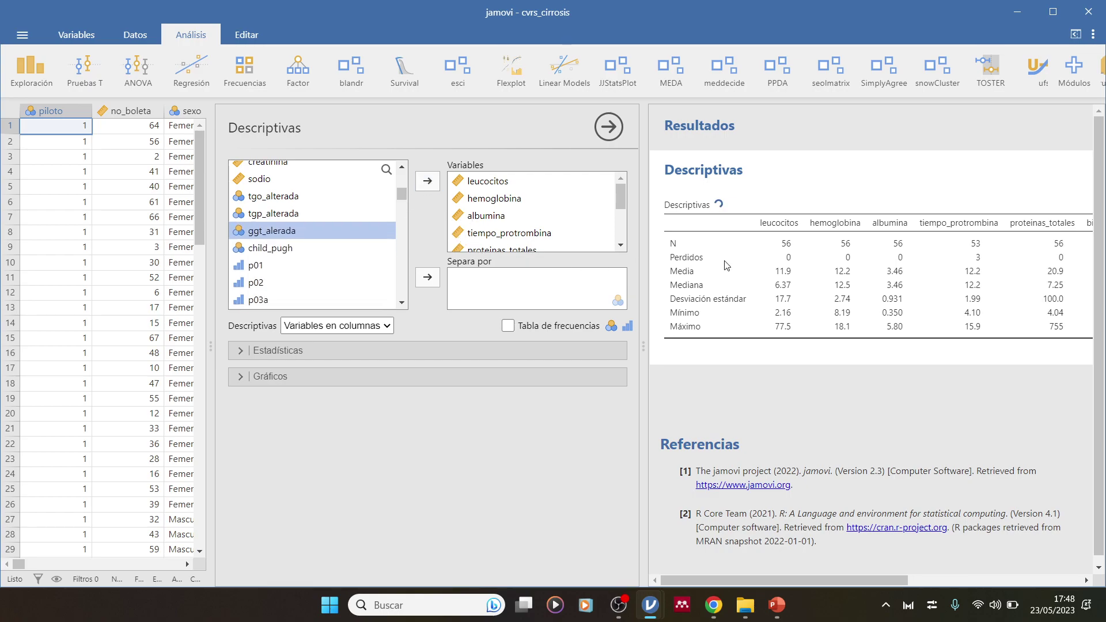
Step: In the Descriptivas statistics, exclude Mínimo and Máximo and include Asimetría and Curtosis
drag(641, 231, 394, 228)
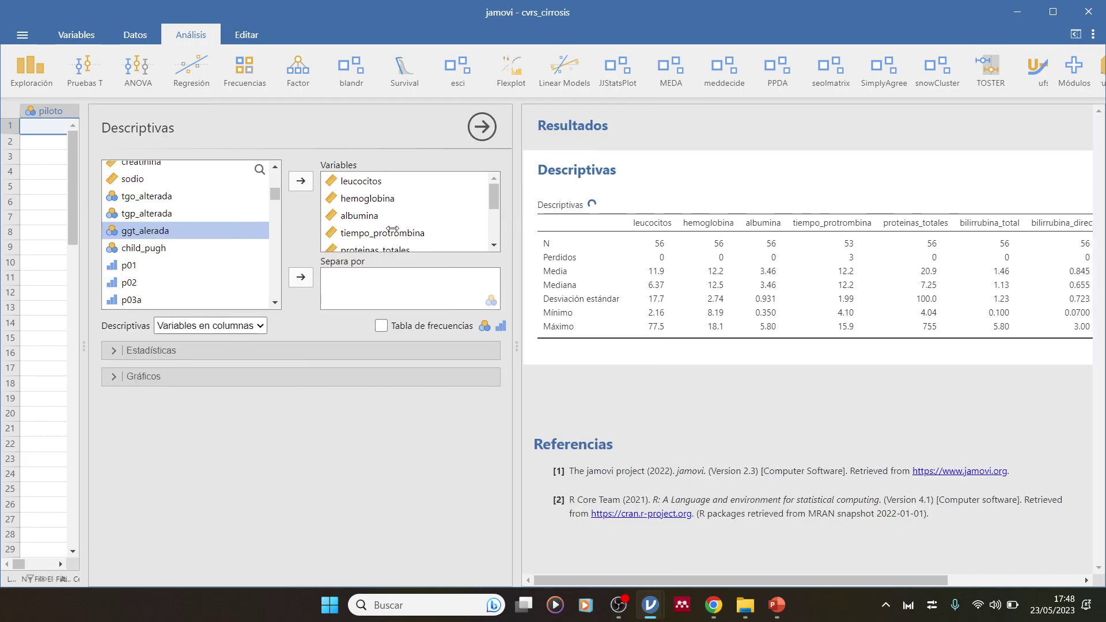
drag(456, 247, 352, 251)
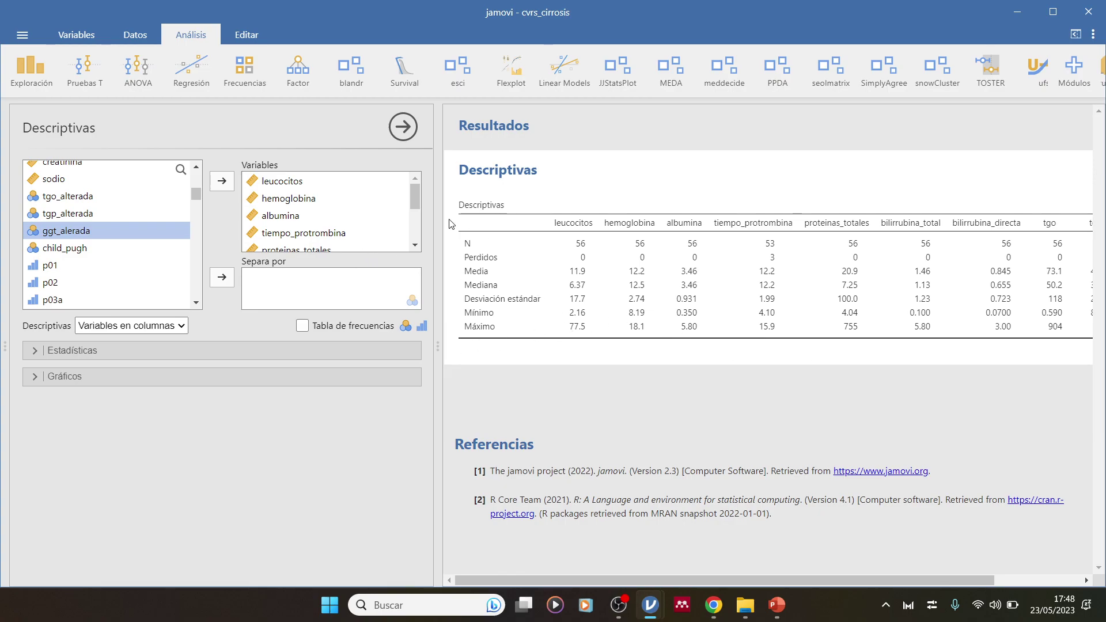
click(36, 348)
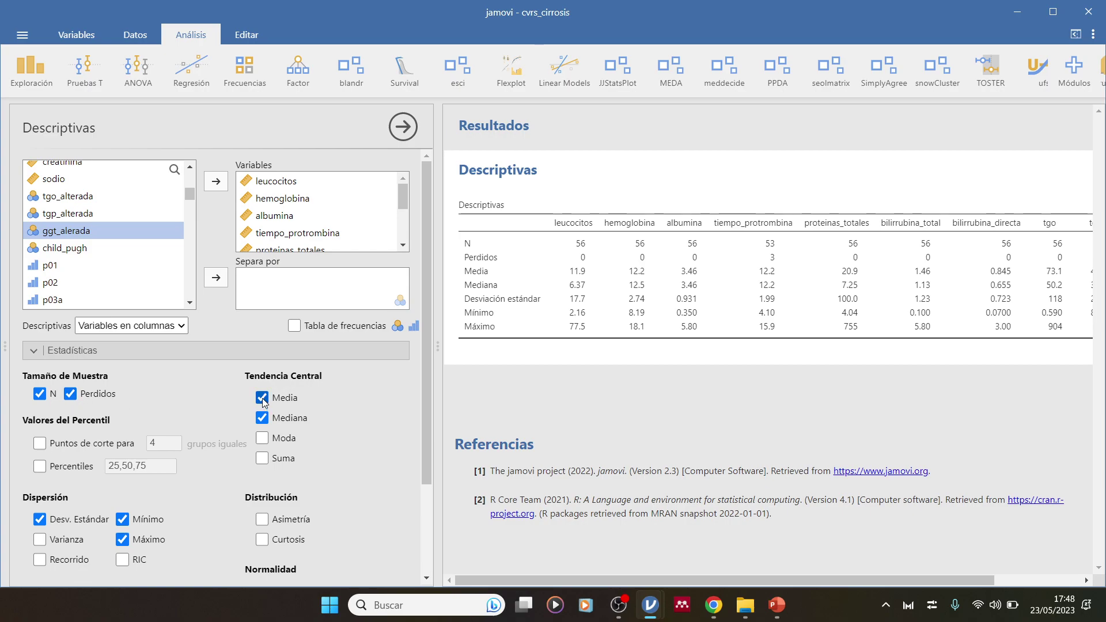
scroll(133, 495, down, 1)
click(122, 447)
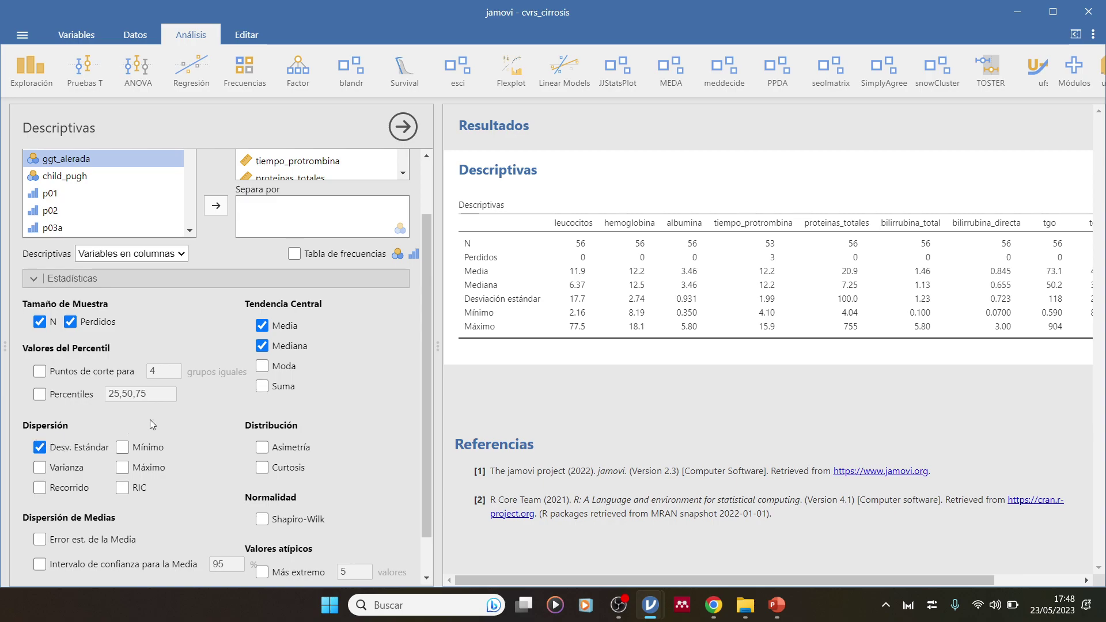
click(262, 447)
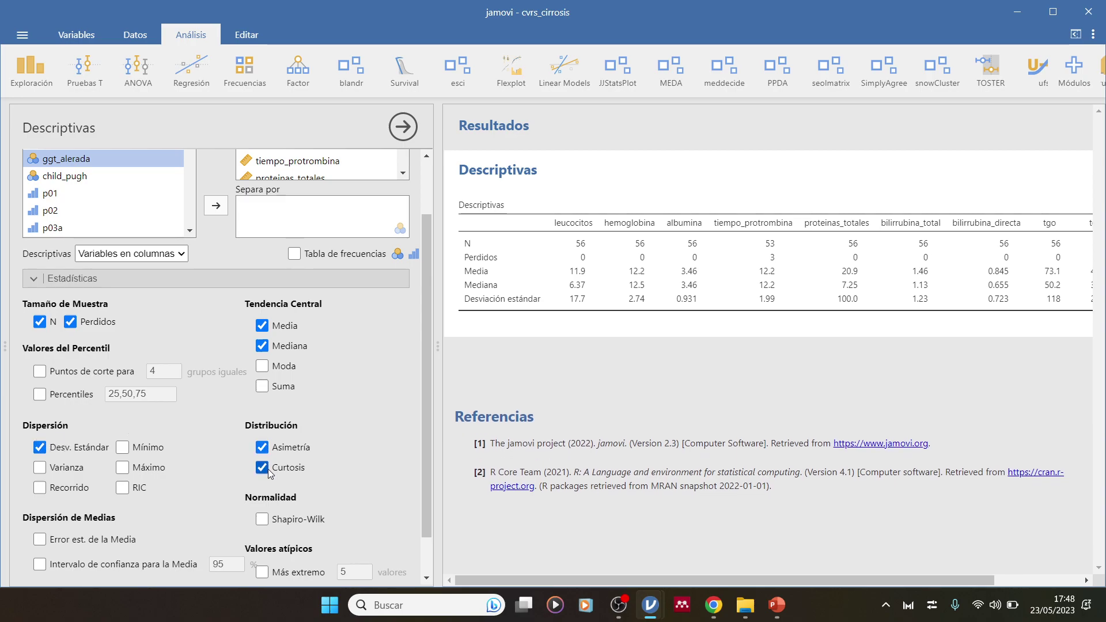
click(262, 468)
click(40, 395)
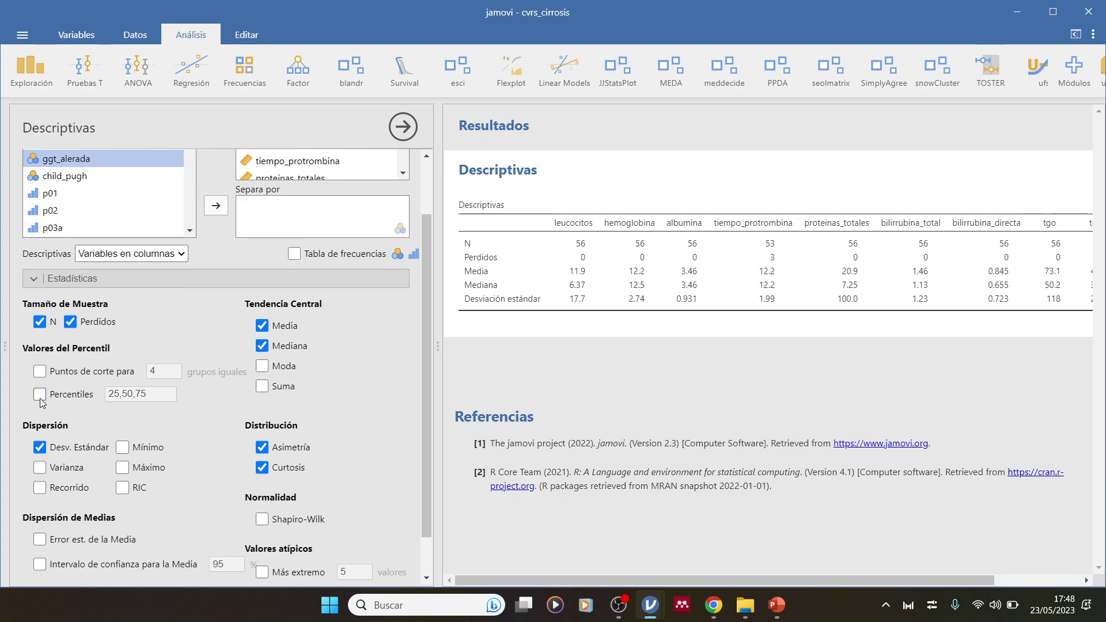
scroll(51, 450, down, 1)
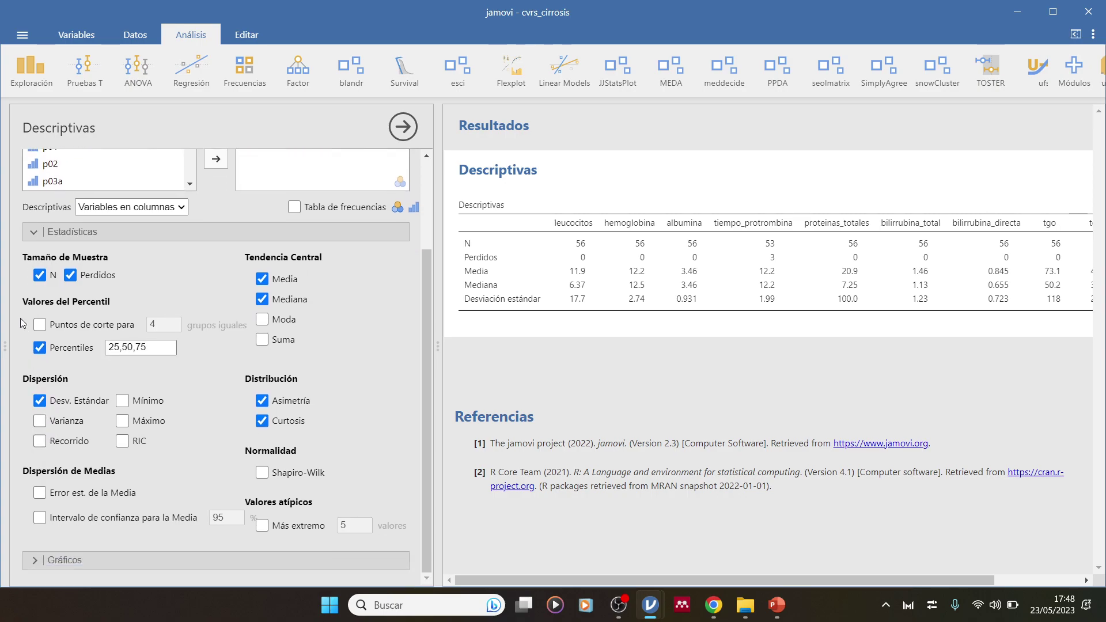
click(40, 348)
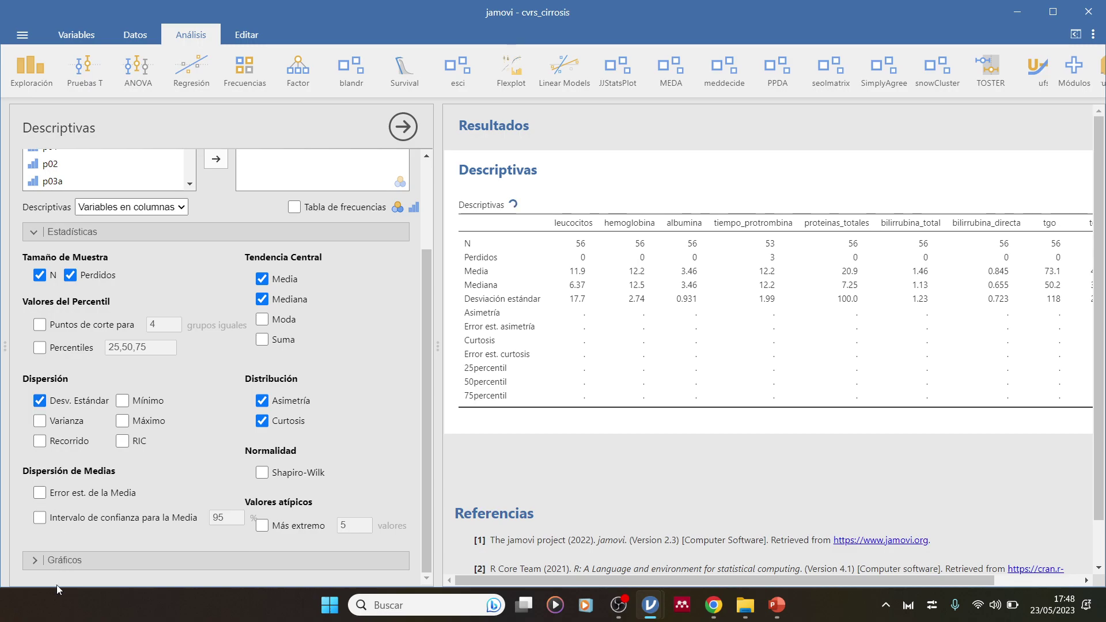
Step: Enable the Histograma, Densidad, Diagrama de caja, Violin and Q-Q plots for the analysed variables
click(40, 559)
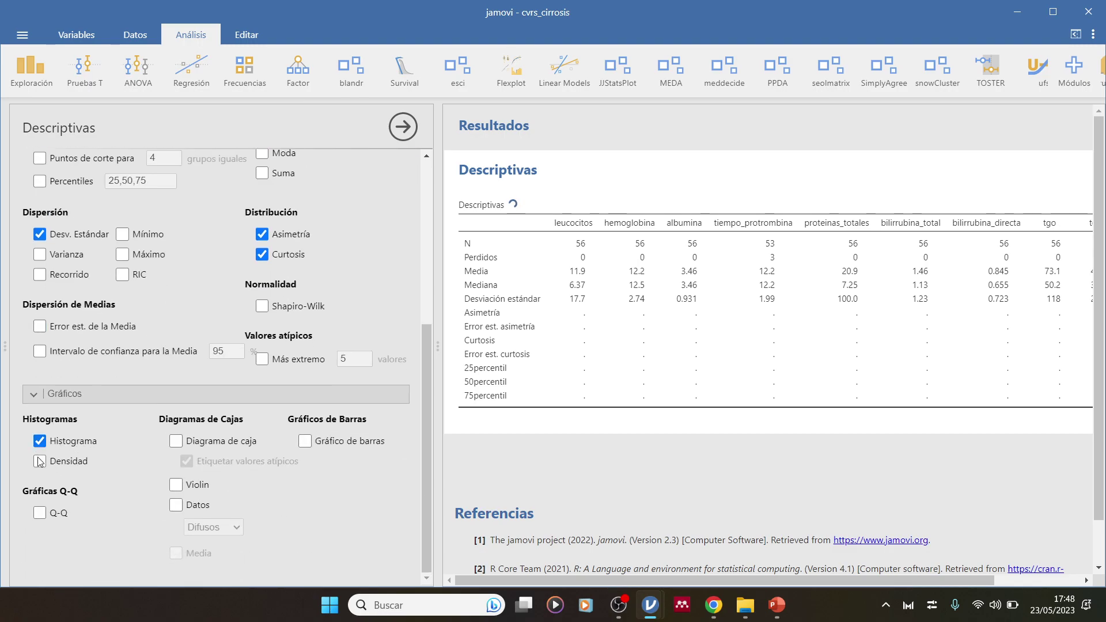
click(40, 461)
click(177, 441)
click(178, 485)
click(38, 512)
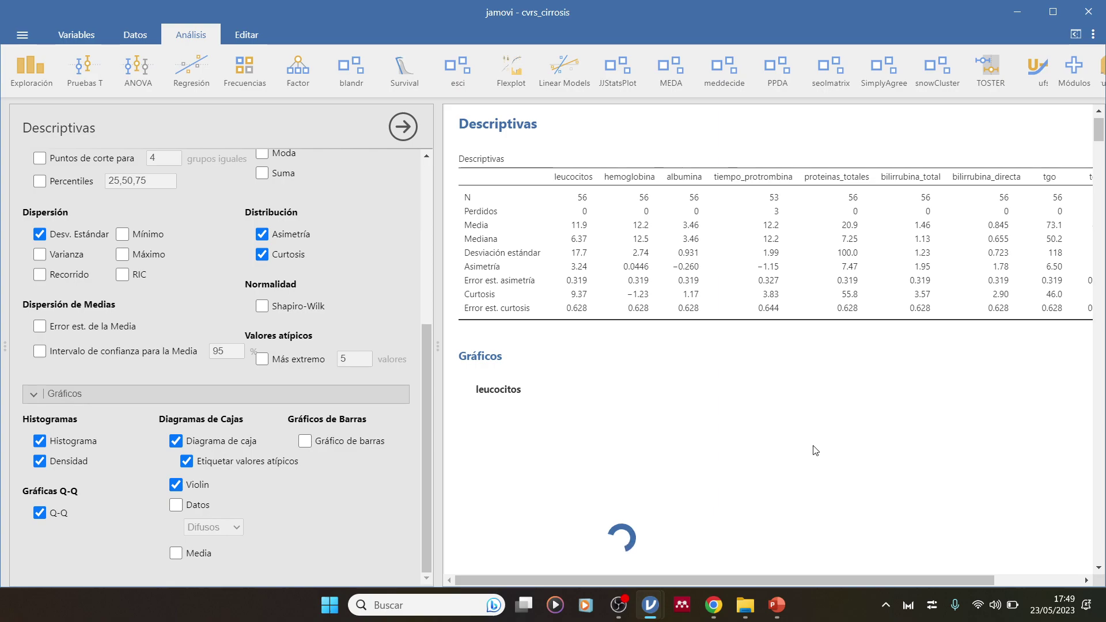
Step: Compare the means with the standard deviations in the Descriptivas table, marking those of proteinas_totales, bilirrubina_total and bilirrubina_directa
drag(767, 577, 649, 566)
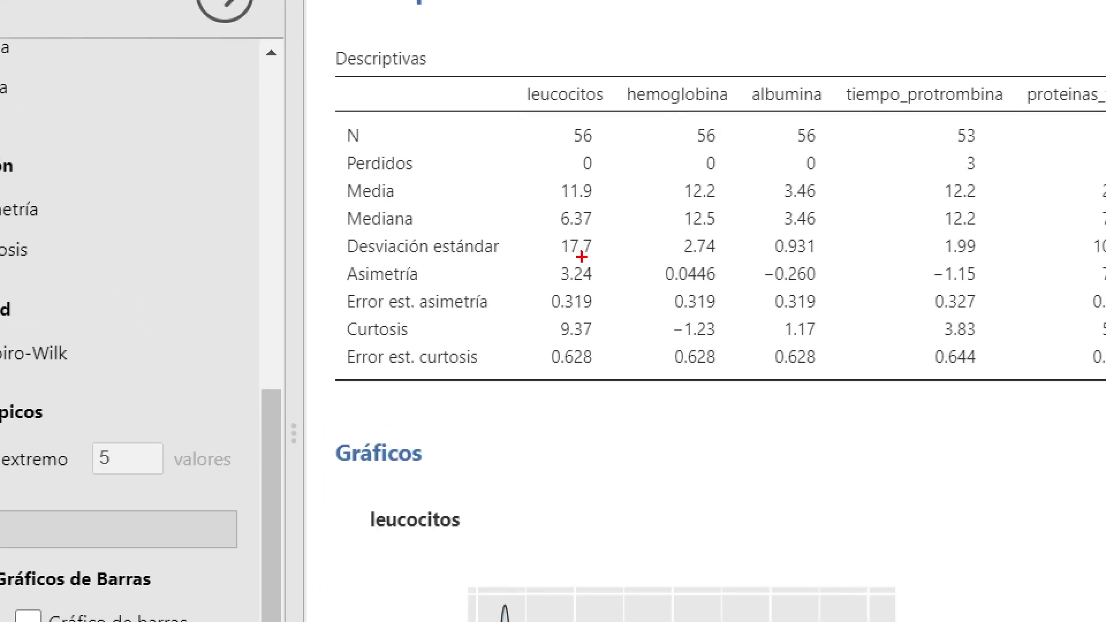
mouse_move(574, 258)
mouse_down()
mouse_move(601, 258)
mouse_move(570, 231)
mouse_move(621, 167)
mouse_move(554, 171)
mouse_up()
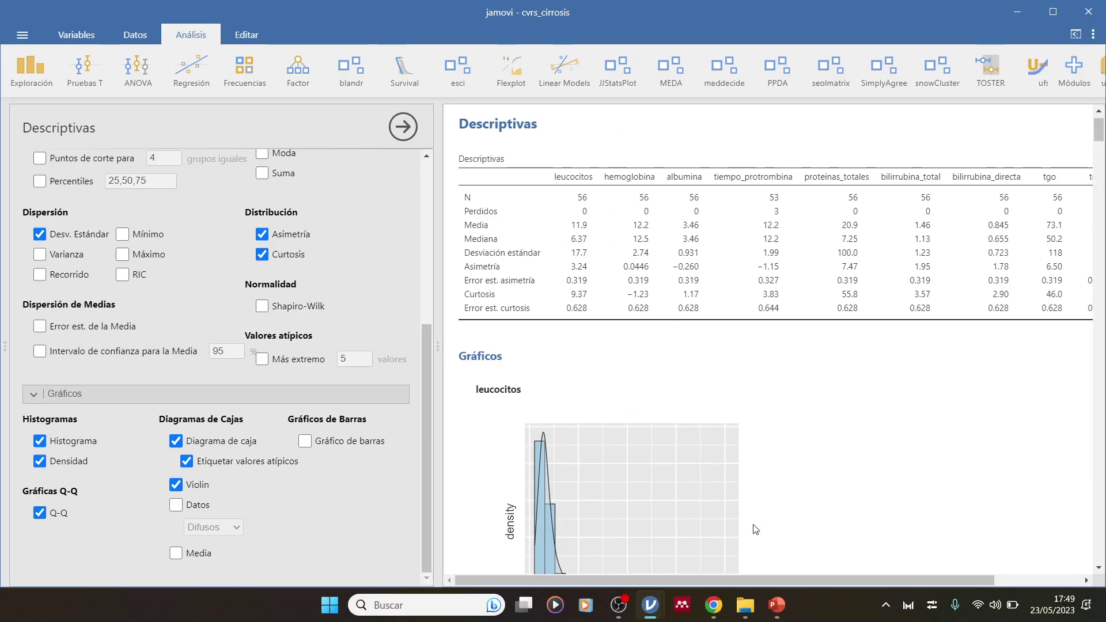
mouse_move(772, 580)
mouse_down()
mouse_move(820, 579)
mouse_move(777, 578)
mouse_up()
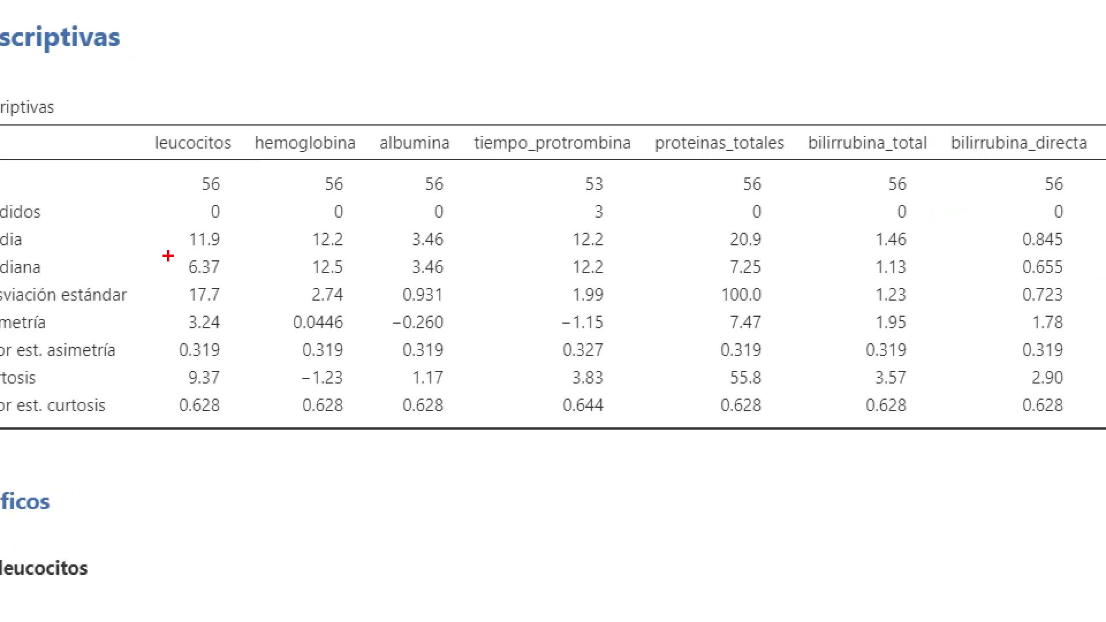
mouse_move(168, 254)
mouse_down()
mouse_move(497, 258)
mouse_move(784, 230)
mouse_move(977, 259)
mouse_up()
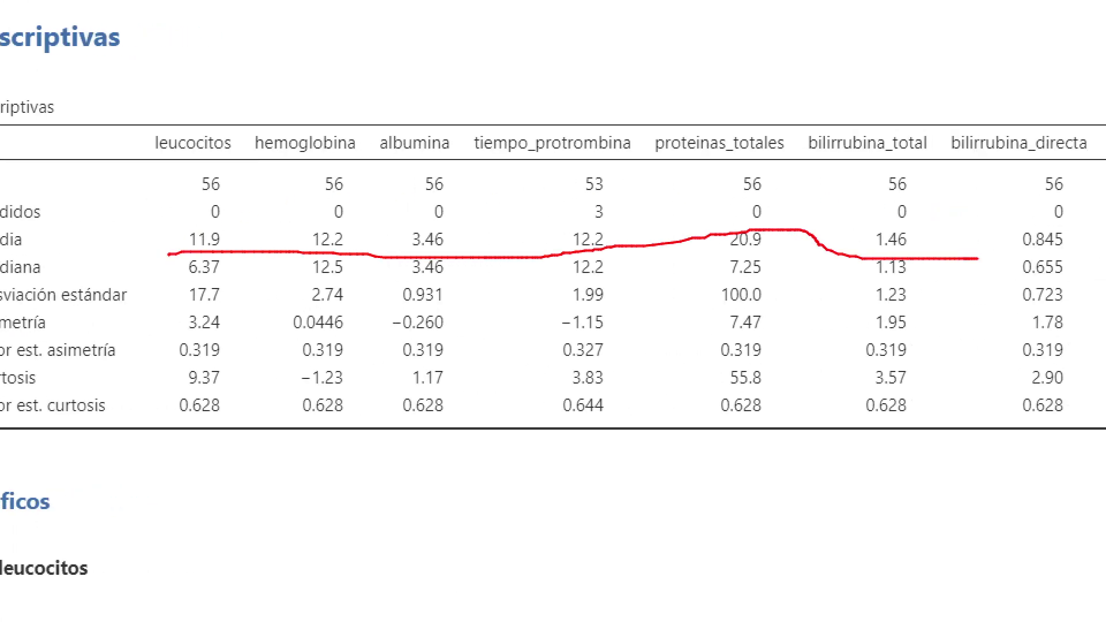
mouse_move(147, 309)
mouse_down()
mouse_move(685, 299)
mouse_move(1077, 313)
mouse_up()
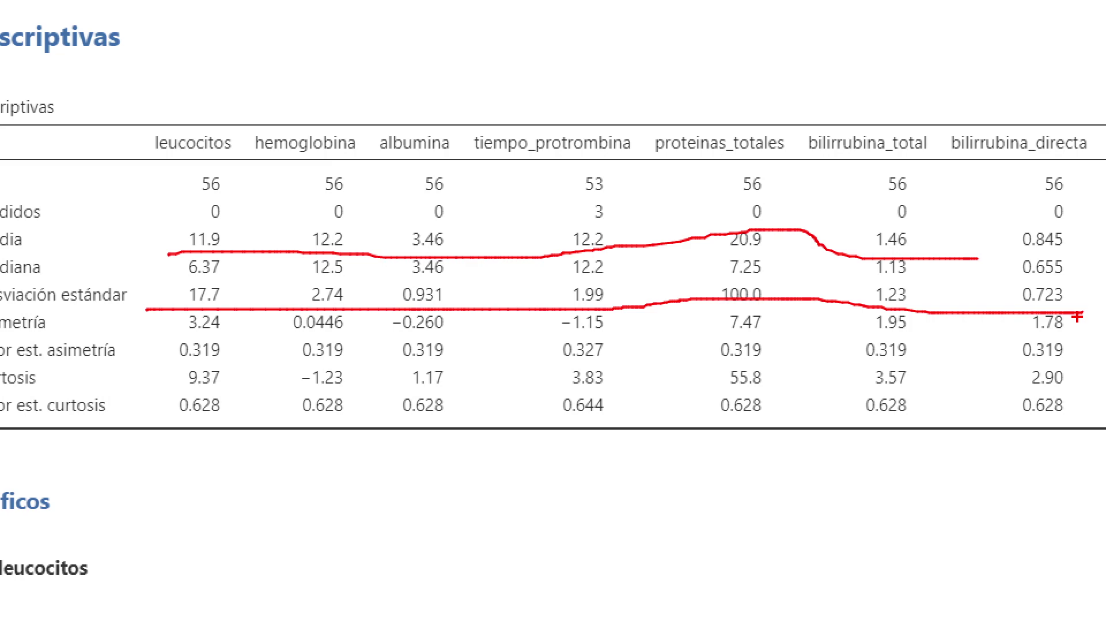
mouse_move(747, 216)
mouse_down()
mouse_move(761, 218)
mouse_move(720, 257)
mouse_move(772, 220)
mouse_up()
mouse_move(763, 281)
mouse_down()
mouse_move(714, 316)
mouse_move(783, 277)
mouse_up()
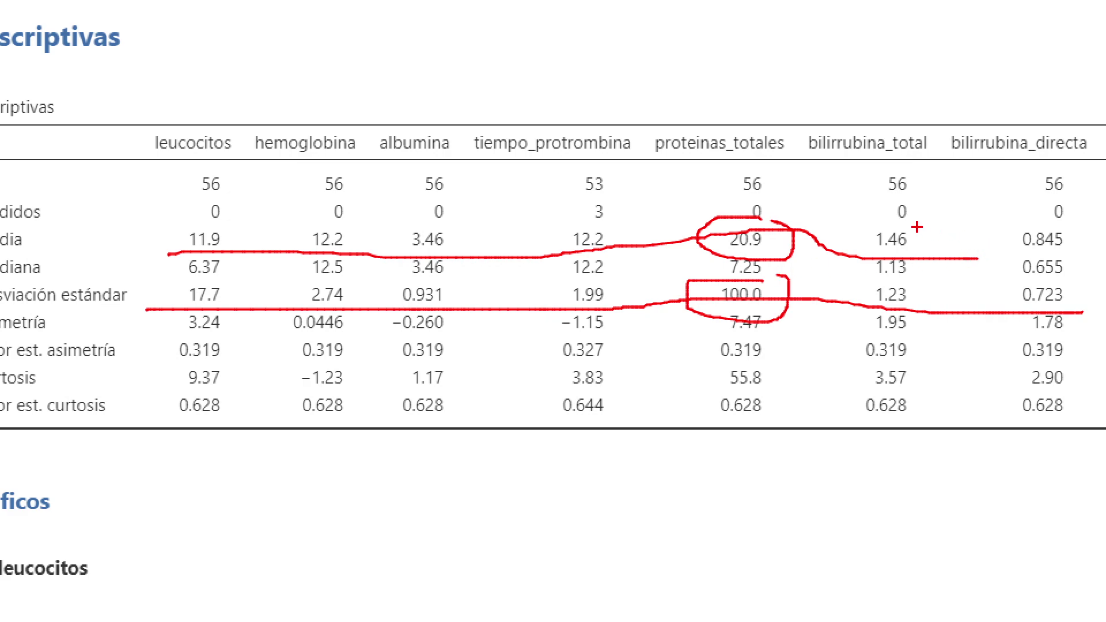
mouse_move(902, 221)
mouse_down()
mouse_move(867, 263)
mouse_move(916, 222)
mouse_up()
mouse_move(899, 276)
mouse_down()
mouse_move(918, 288)
mouse_move(851, 311)
mouse_move(928, 313)
mouse_up()
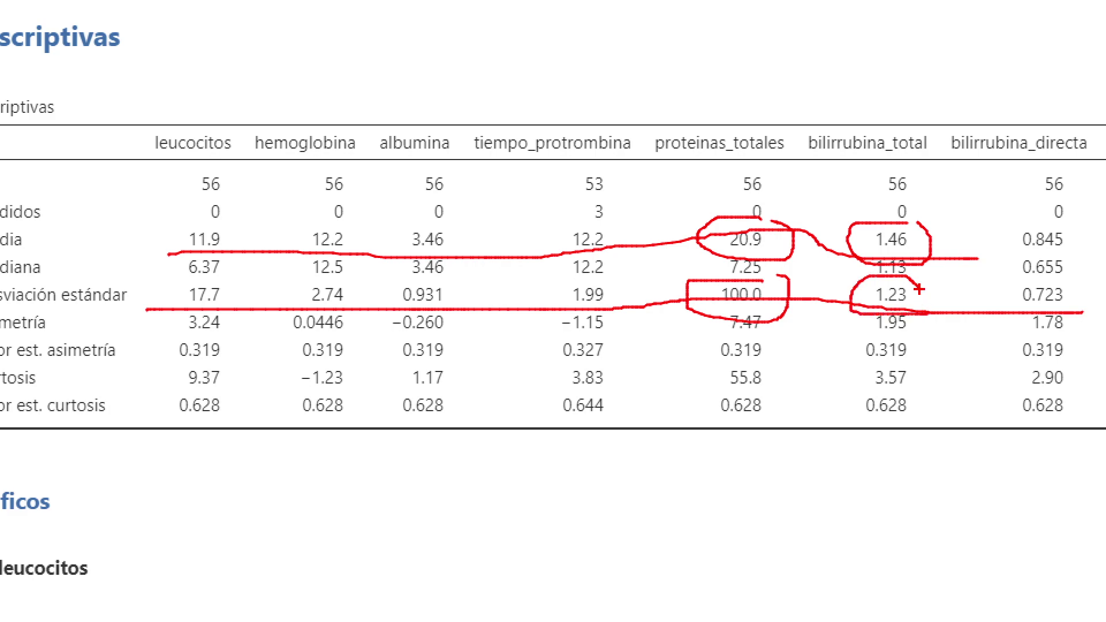
mouse_move(1024, 230)
mouse_down()
mouse_move(1090, 252)
mouse_move(1089, 229)
mouse_up()
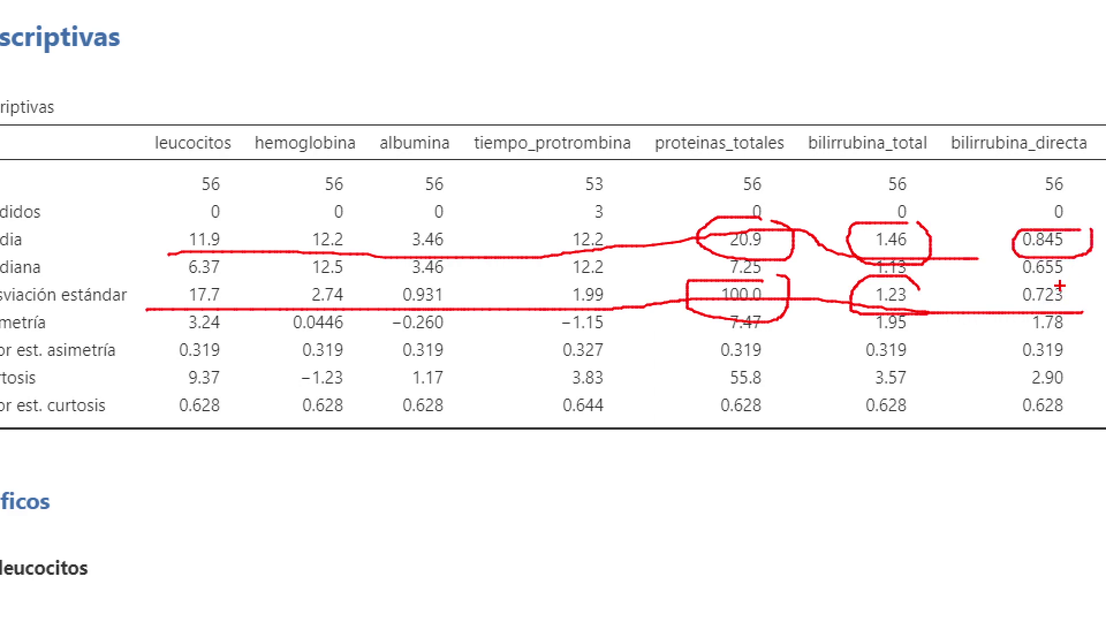
mouse_move(1059, 283)
mouse_down()
mouse_move(1039, 305)
mouse_move(1044, 289)
mouse_up()
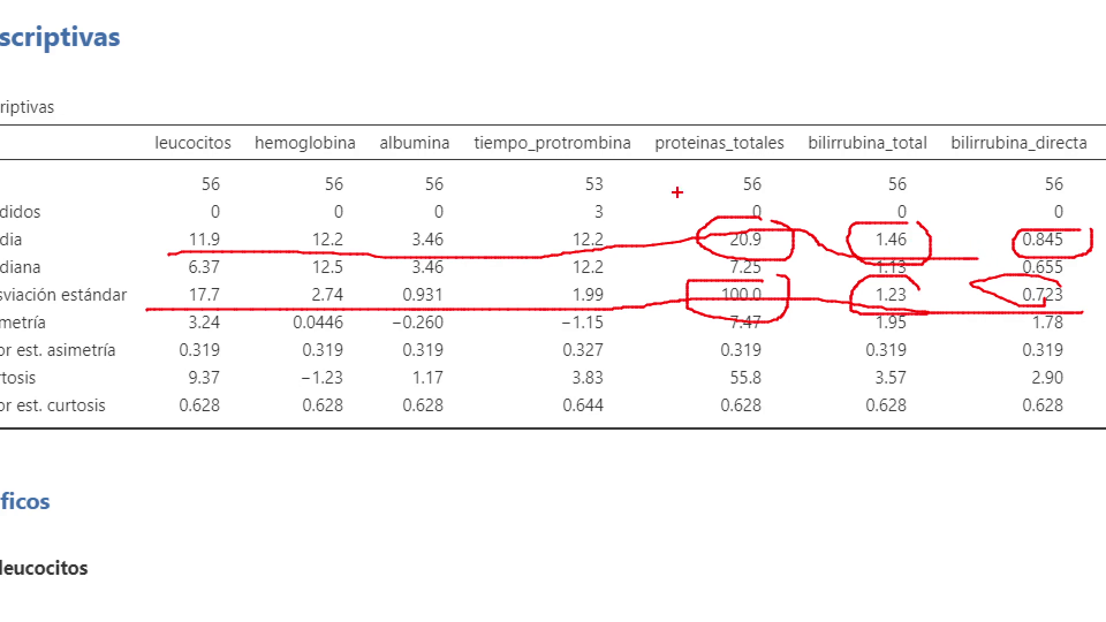
key(Escape)
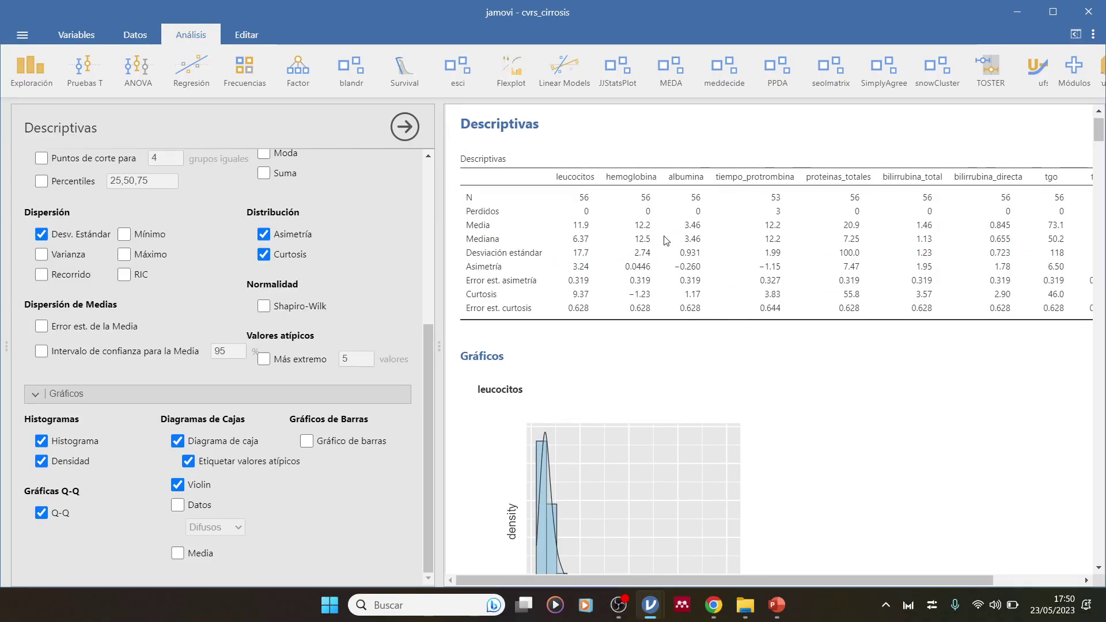
Step: Zoom into the Descriptivas table and underline the mean and median of leucocitos and of bilirrubina_total
key(ctrl+1)
click(768, 334)
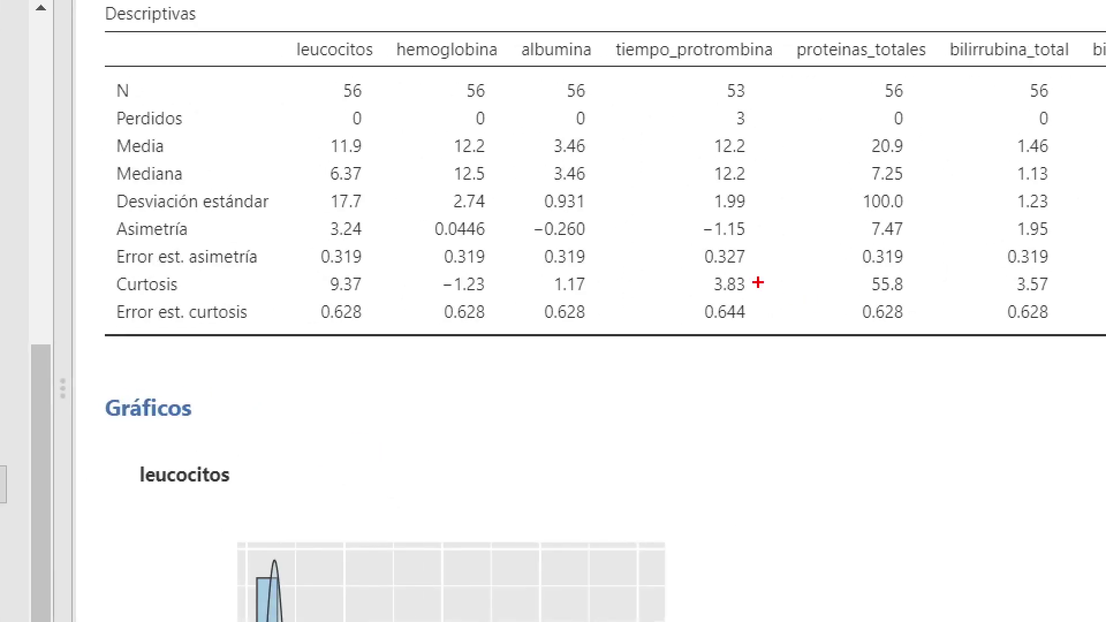
drag(324, 155, 381, 152)
drag(320, 184, 380, 185)
drag(1018, 153, 1083, 154)
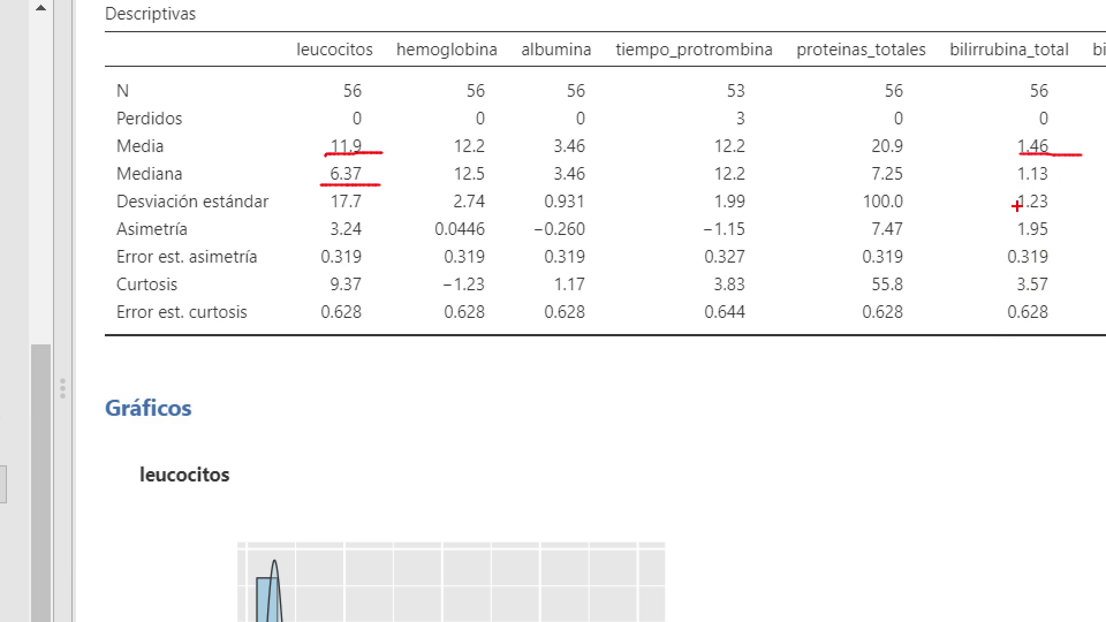
drag(995, 183, 1071, 180)
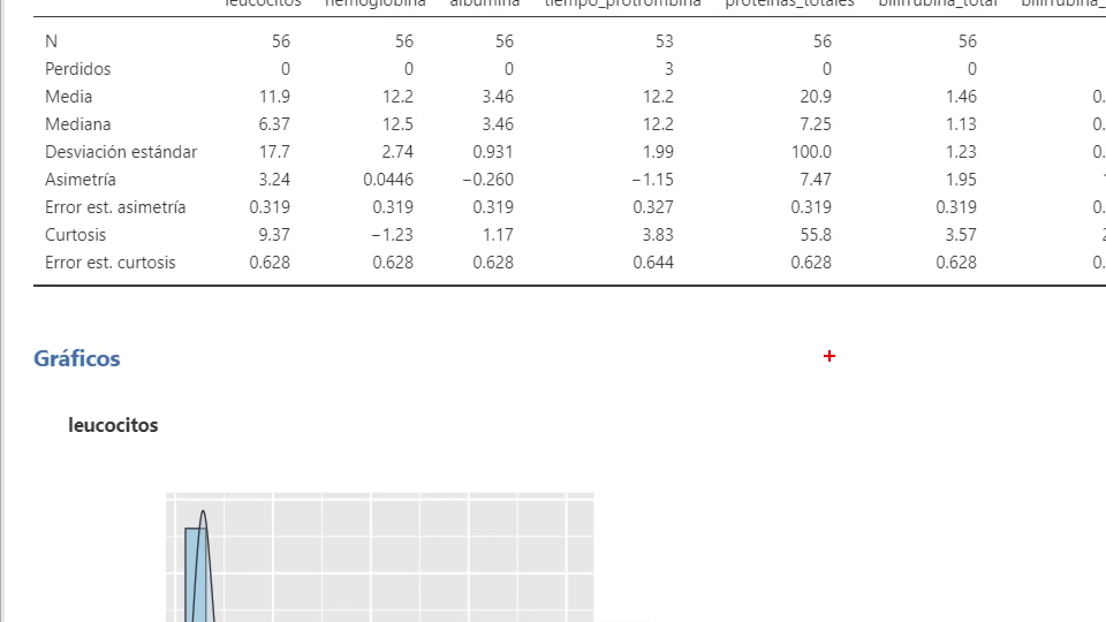
Step: Mark the Asimetría and Curtosis values of leucocitos and bilirrubina_total in the zoomed Descriptivas table
mouse_move(232, 186)
mouse_down()
mouse_move(329, 199)
mouse_move(243, 179)
mouse_up()
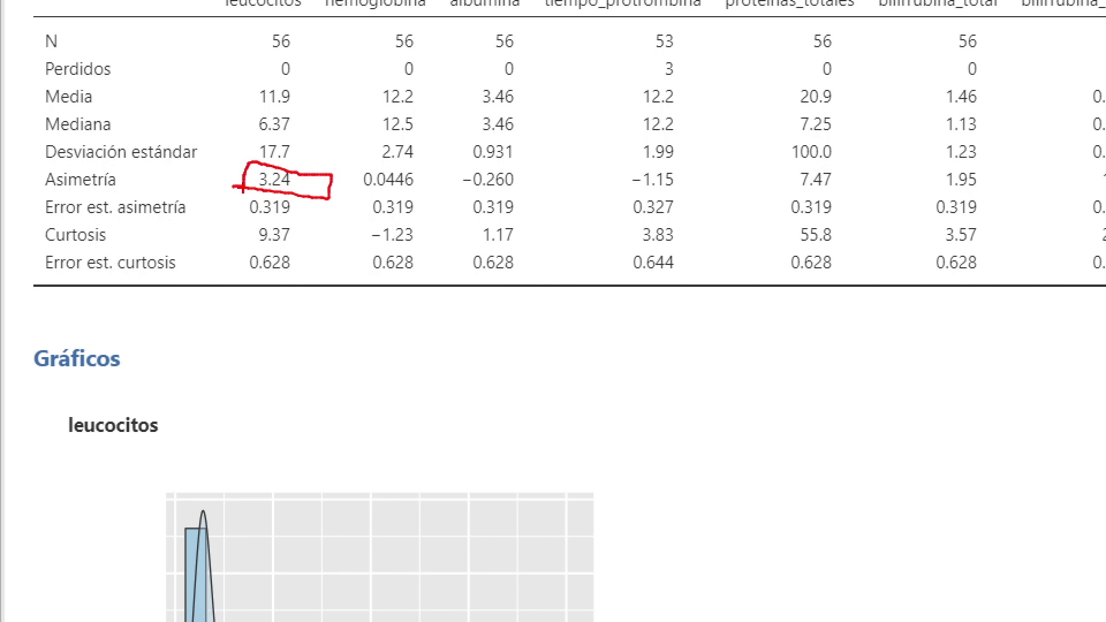
mouse_move(242, 226)
mouse_down()
mouse_move(241, 253)
mouse_move(312, 221)
mouse_move(245, 217)
mouse_up()
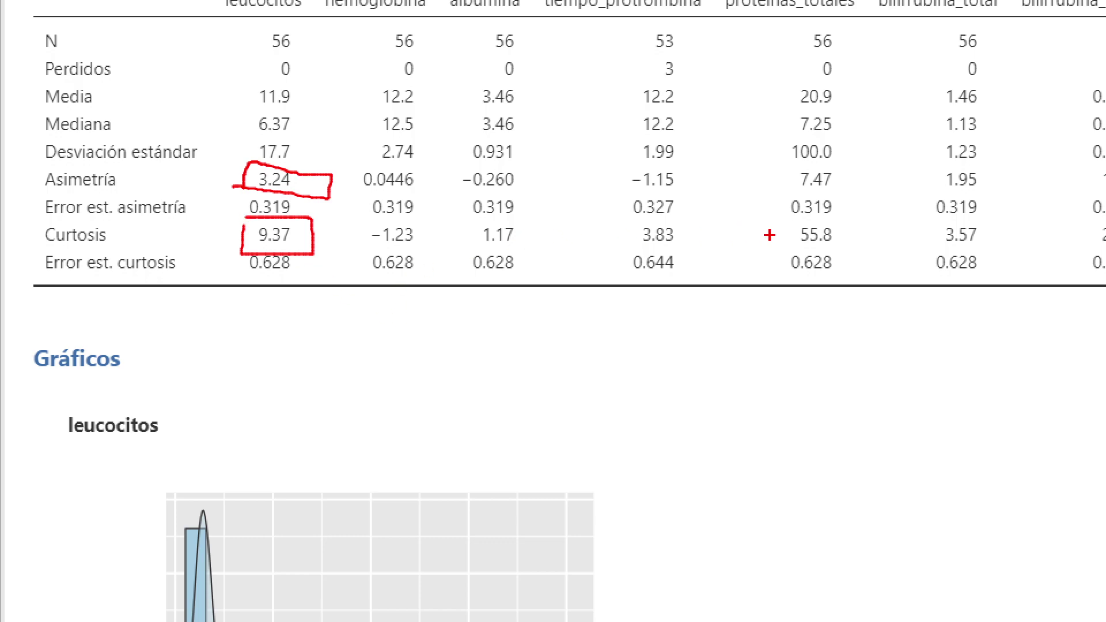
mouse_move(919, 229)
mouse_down()
mouse_move(1000, 262)
mouse_move(899, 226)
mouse_up()
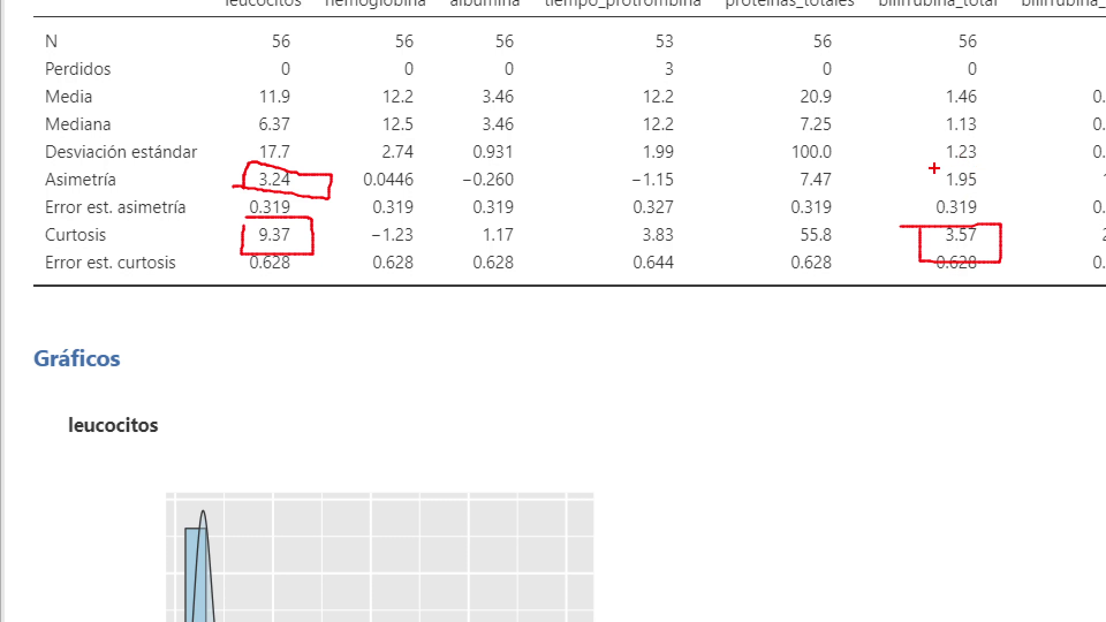
mouse_move(949, 162)
mouse_down()
mouse_move(976, 163)
mouse_move(979, 124)
mouse_move(933, 159)
mouse_up()
key(Escape)
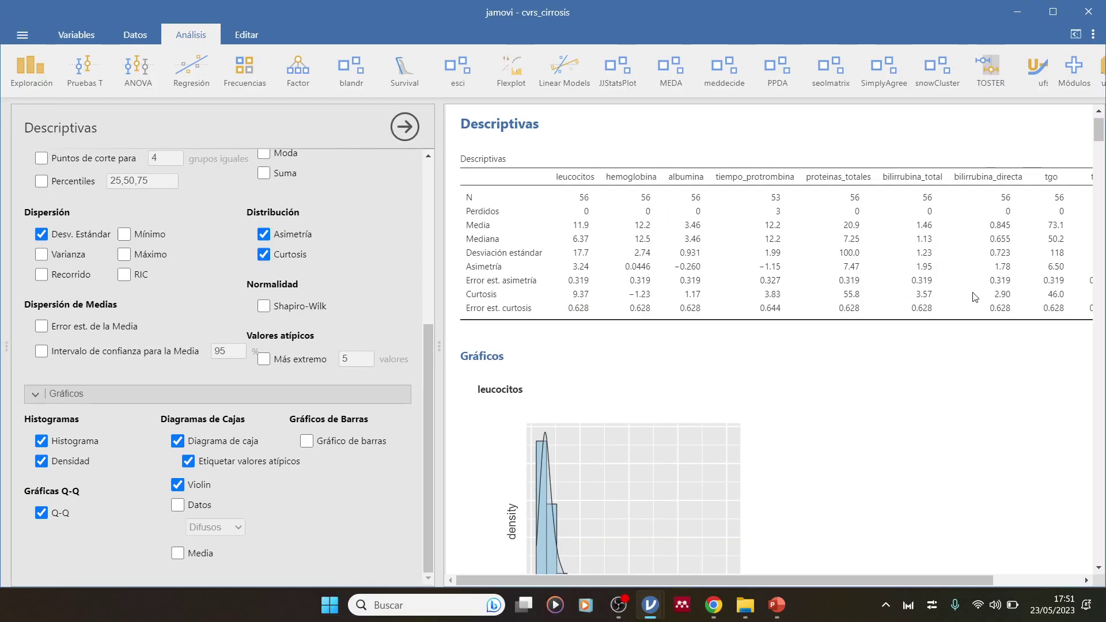
Step: Remove hemoglobina, albumina, tiempo_protrombina, proteinas_totales and tgp from the analysed variables
scroll(685, 394, down, 4)
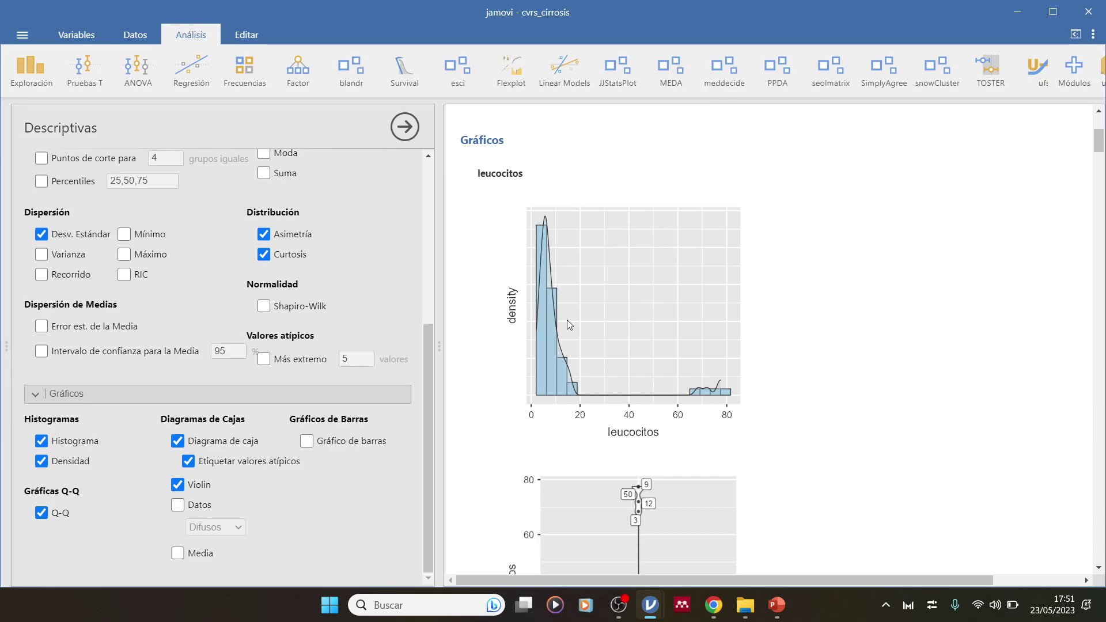
scroll(567, 319, up, 5)
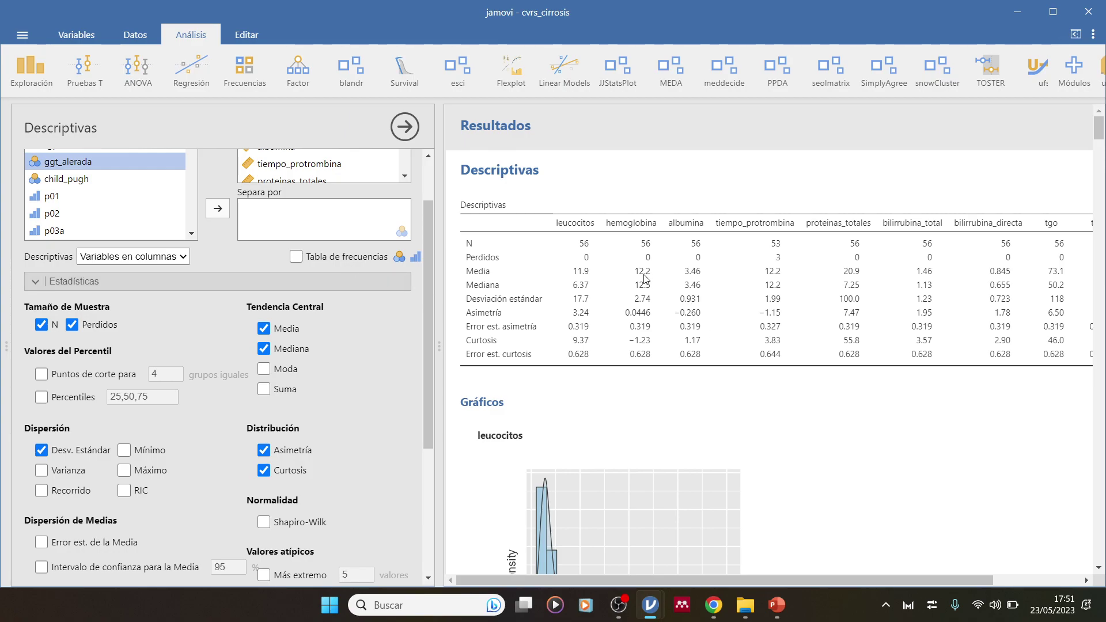
scroll(280, 277, up, 2)
drag(288, 200, 221, 190)
click(257, 201)
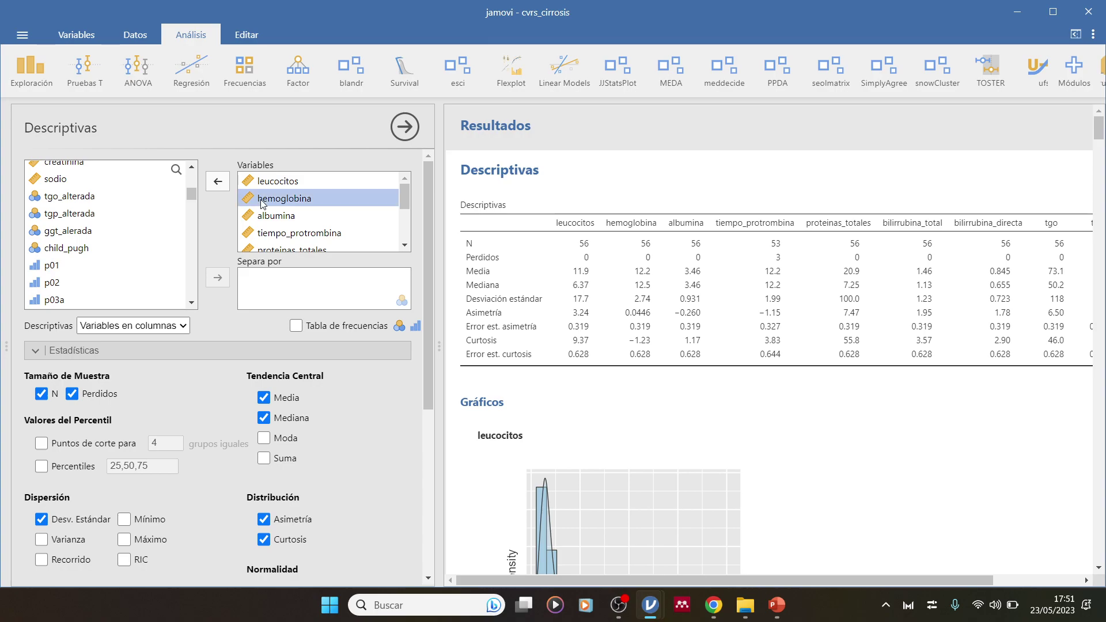
double_click(256, 200)
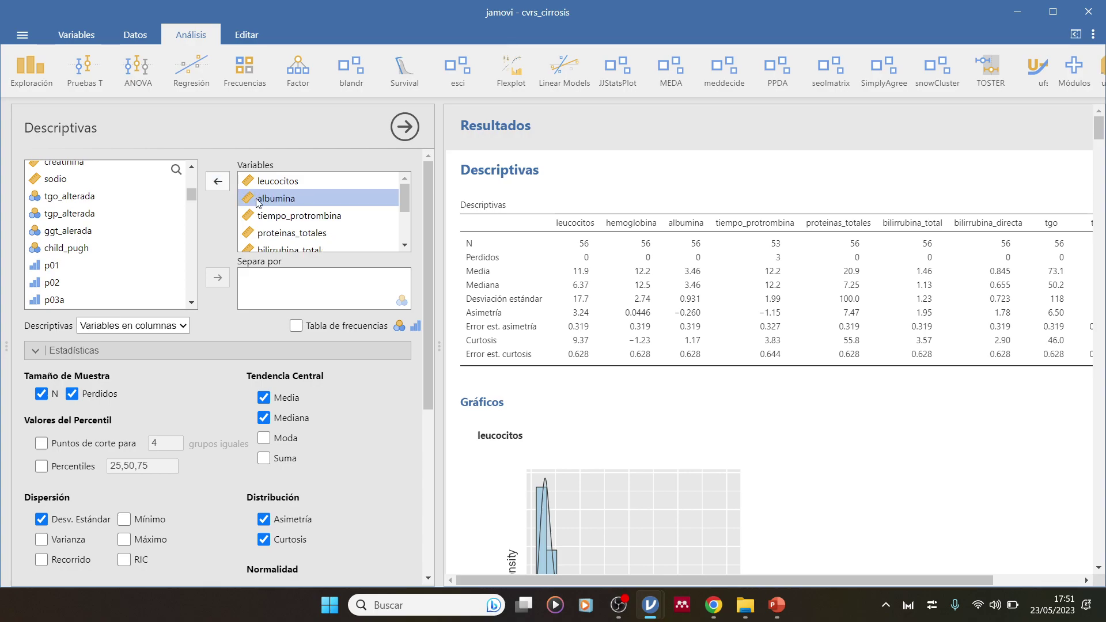
click(211, 182)
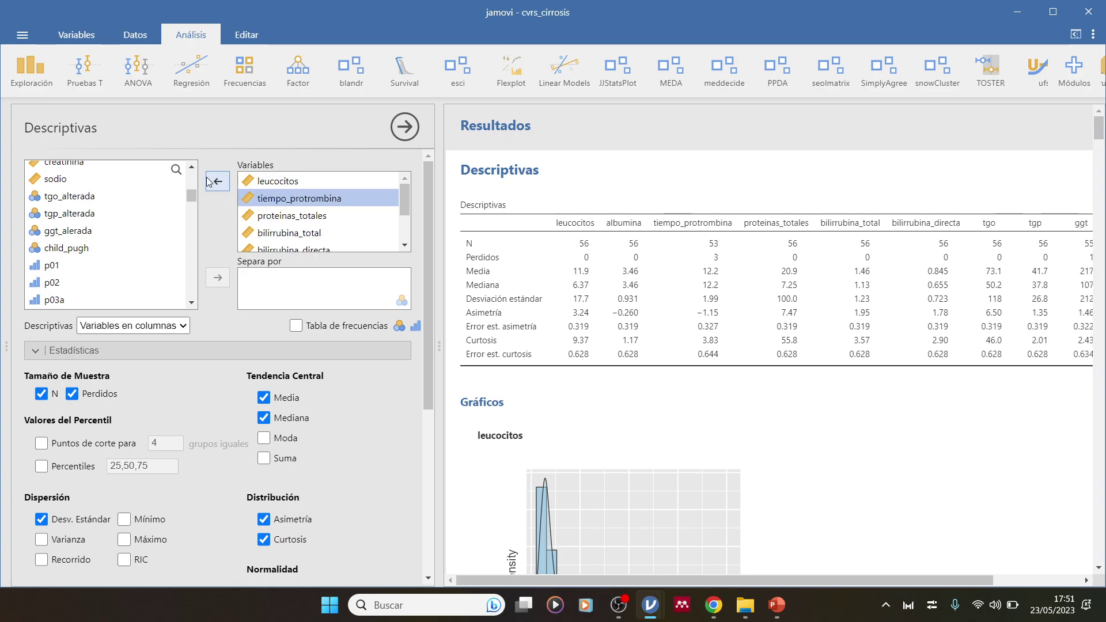
click(211, 182)
click(209, 182)
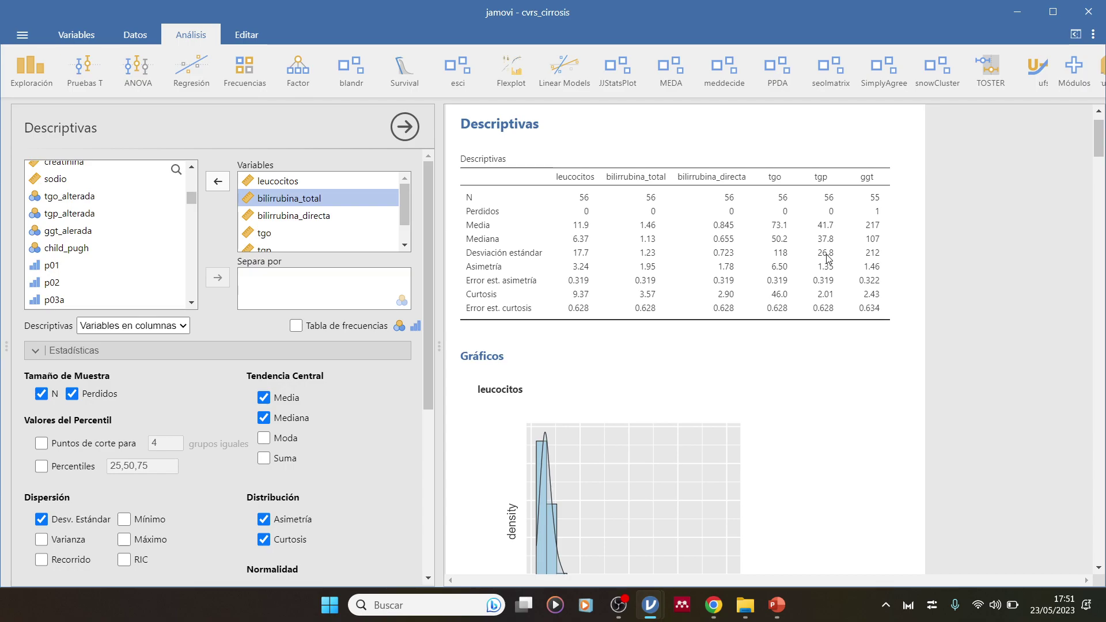
scroll(280, 234, down, 1)
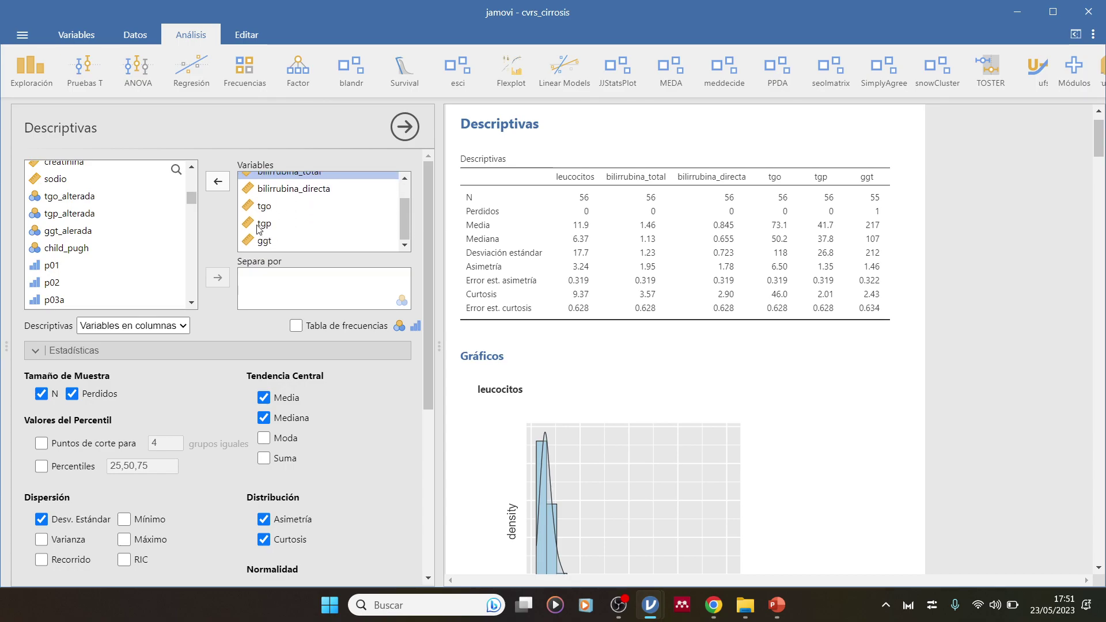
click(260, 225)
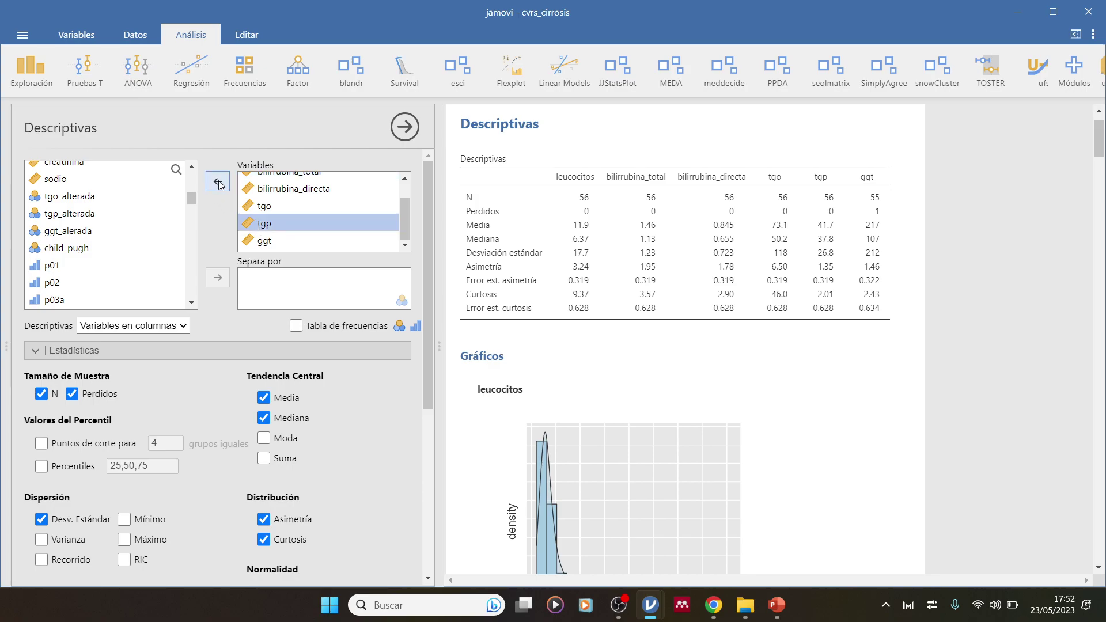
click(218, 181)
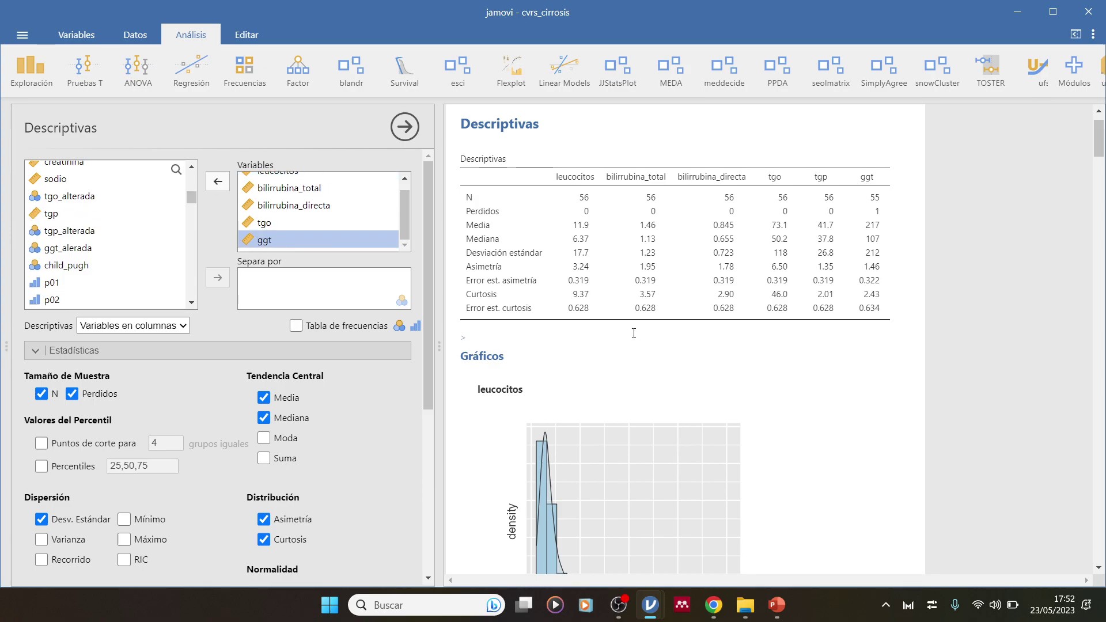
Step: Zoom into the leucocitos box plot, circling its outliers and underlining the median line
scroll(635, 329, down, 7)
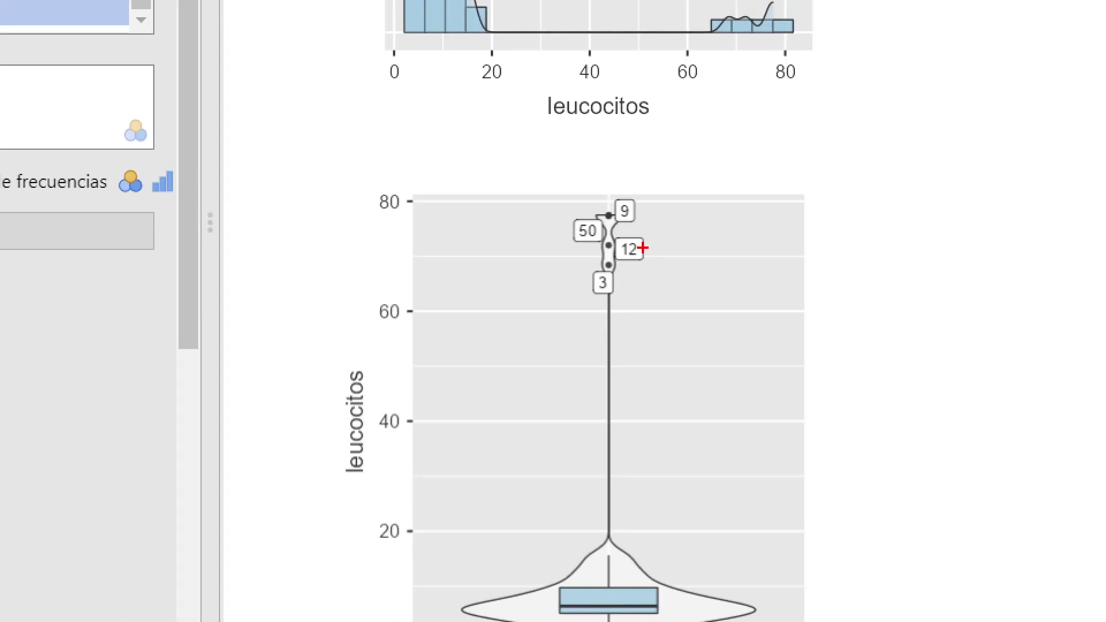
mouse_move(656, 197)
mouse_down()
mouse_move(576, 267)
mouse_move(573, 176)
mouse_up()
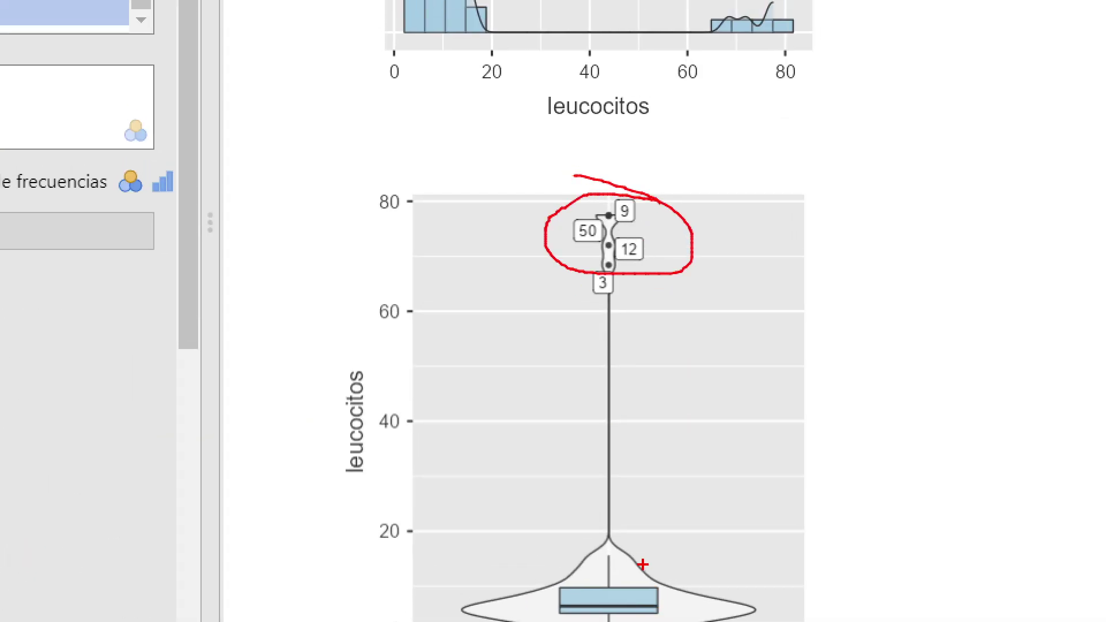
drag(580, 606, 639, 605)
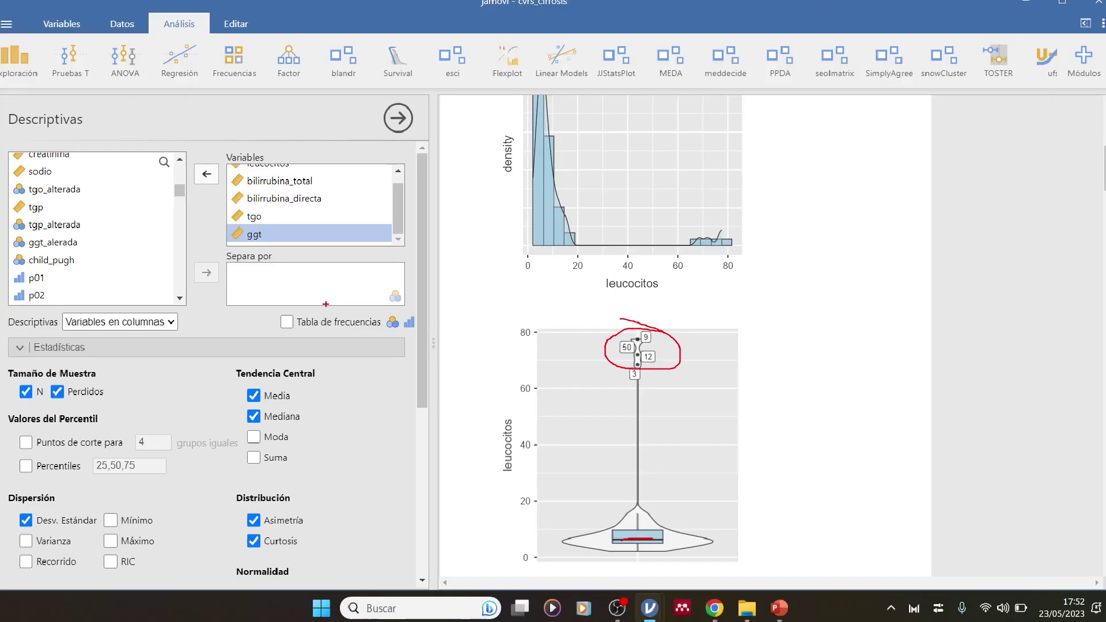
Step: Enable the Media marker in the box plots
scroll(214, 495, down, 2)
scroll(226, 495, down, 3)
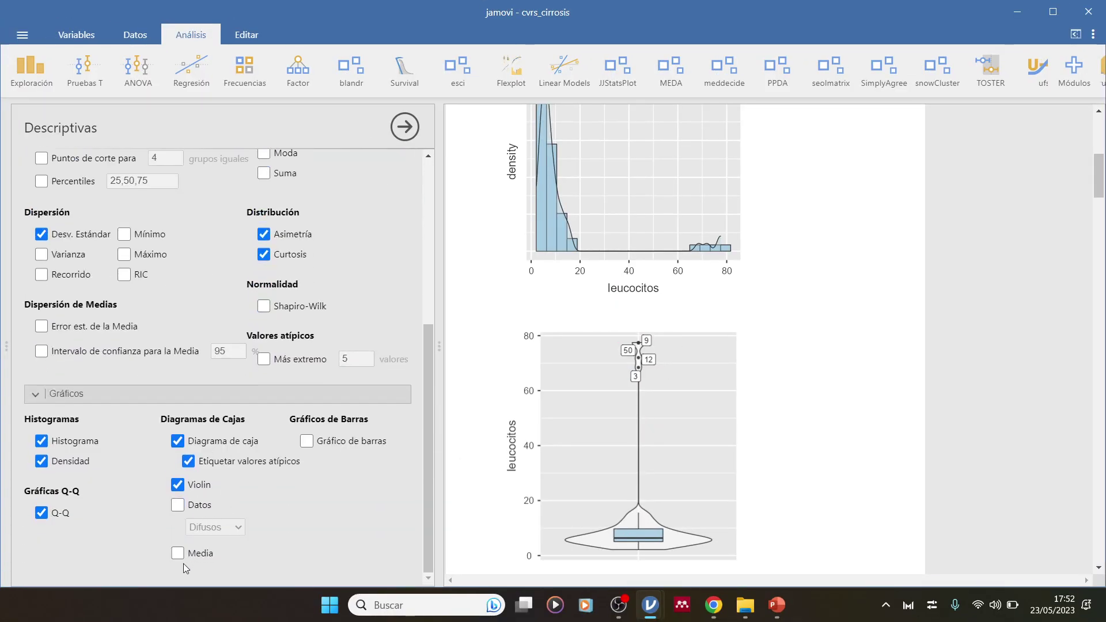
click(178, 554)
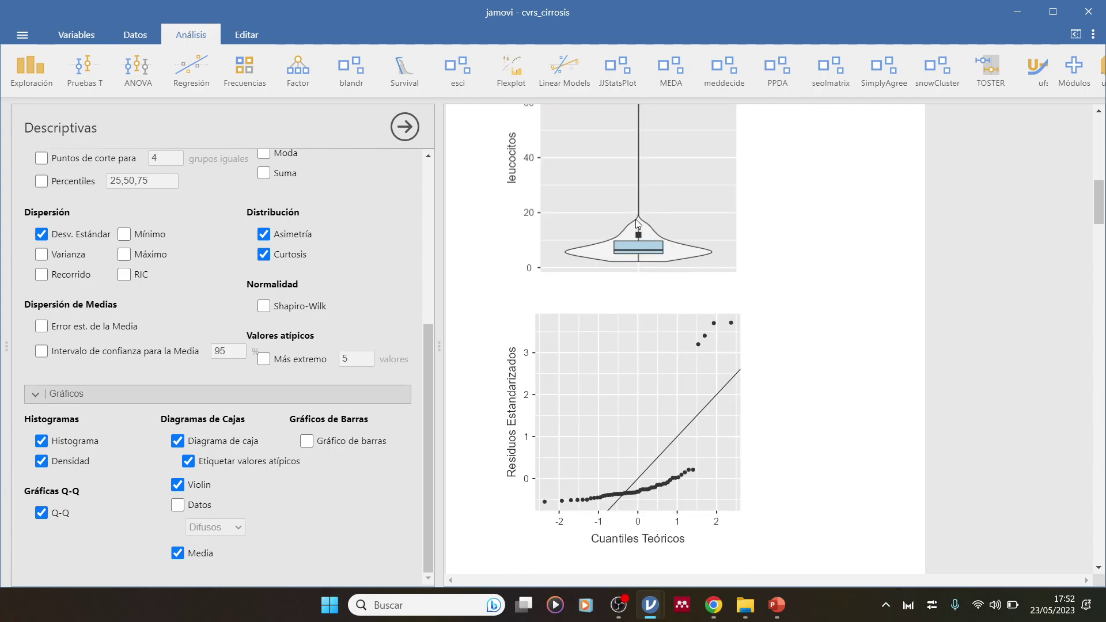
Step: Review the leucocitos plots, marking the outlying points and the points below the line on the Q-Q plot
scroll(634, 277, up, 6)
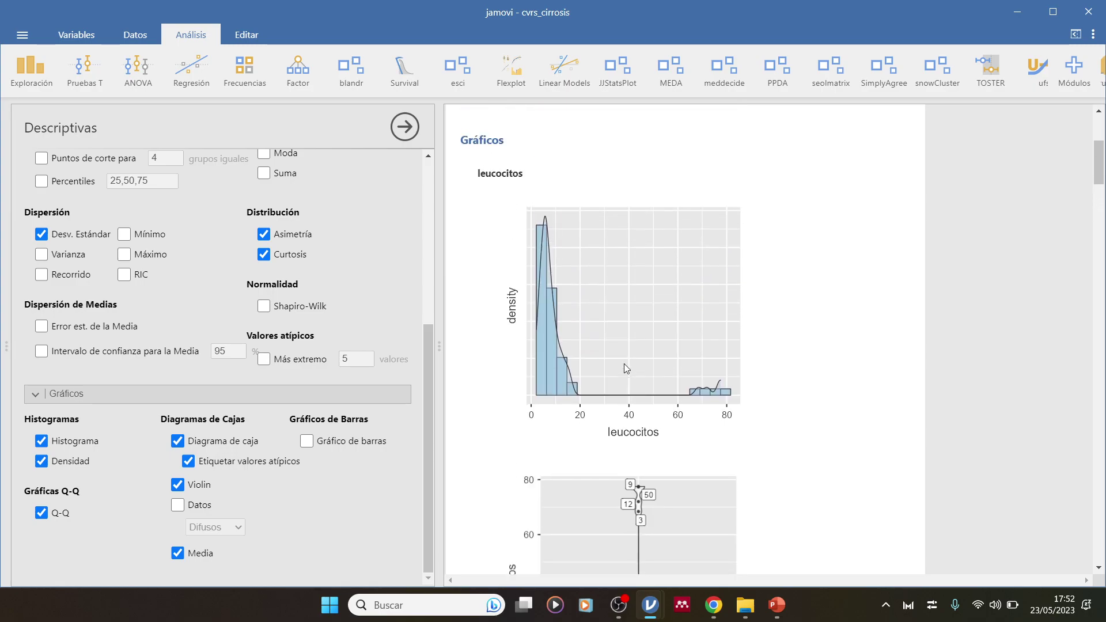
scroll(623, 364, down, 8)
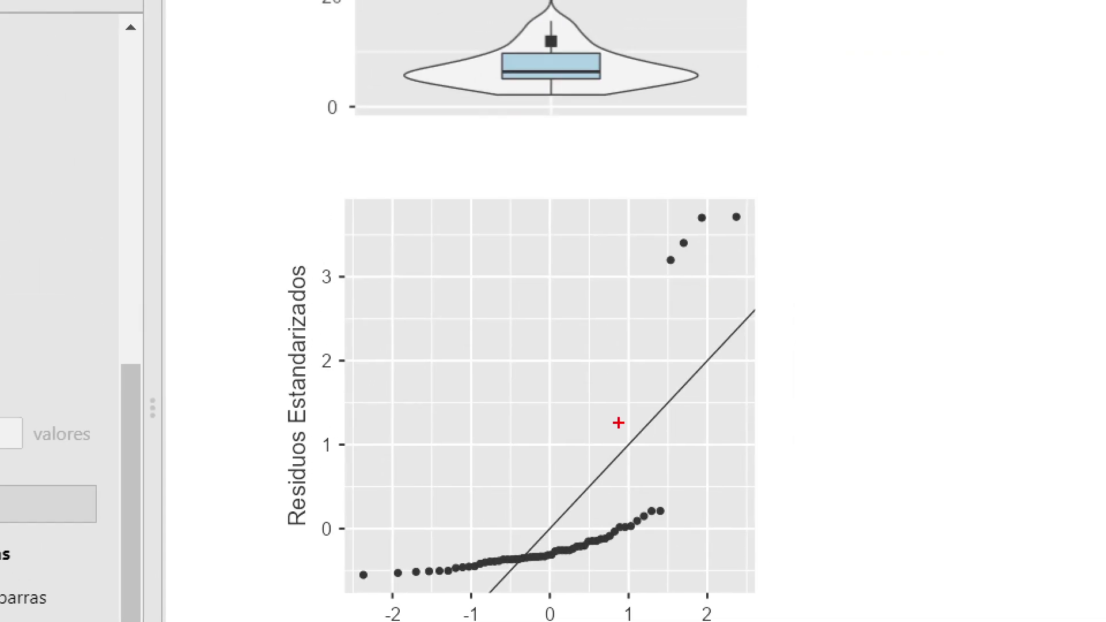
mouse_move(738, 191)
mouse_down()
mouse_move(672, 296)
mouse_move(738, 181)
mouse_up()
mouse_move(595, 494)
mouse_down()
mouse_move(424, 602)
mouse_move(628, 458)
mouse_up()
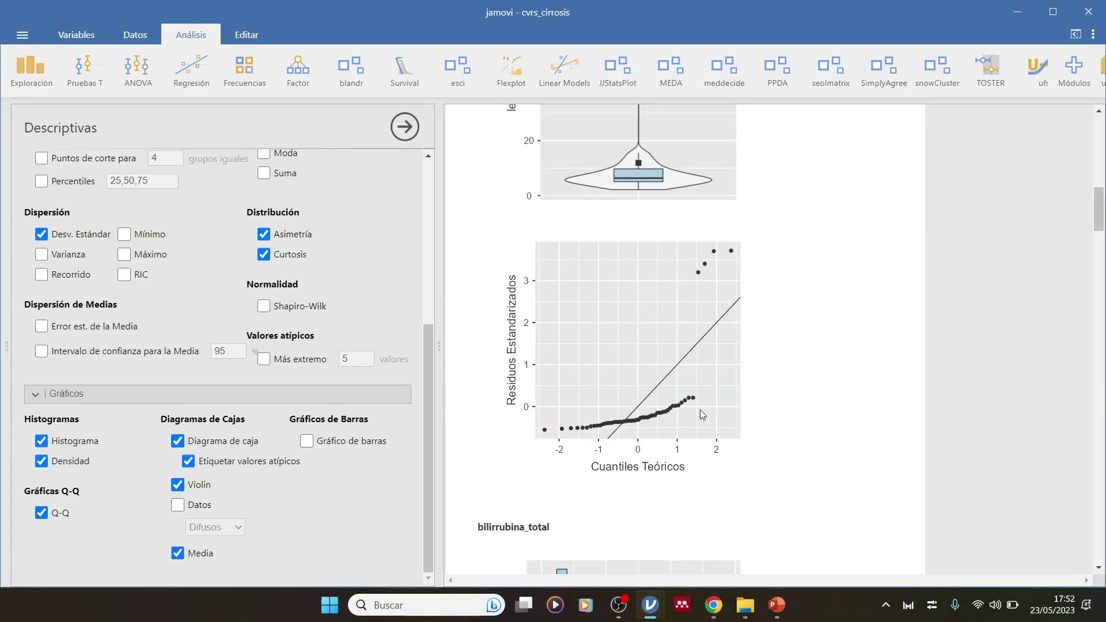
Step: Examine the histograms, box plots and Q-Q plots of bilirrubina_total, bilirrubina_directa, tgo and ggt for asymmetry and outliers
scroll(701, 406, down, 5)
scroll(702, 408, down, 3)
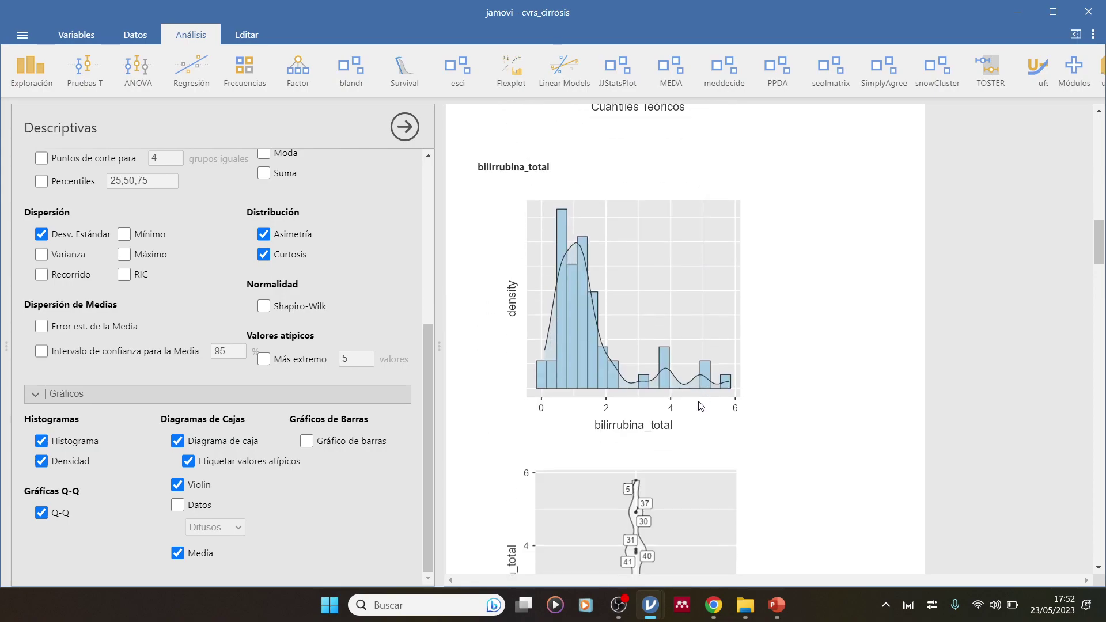
scroll(701, 406, down, 7)
scroll(634, 400, down, 7)
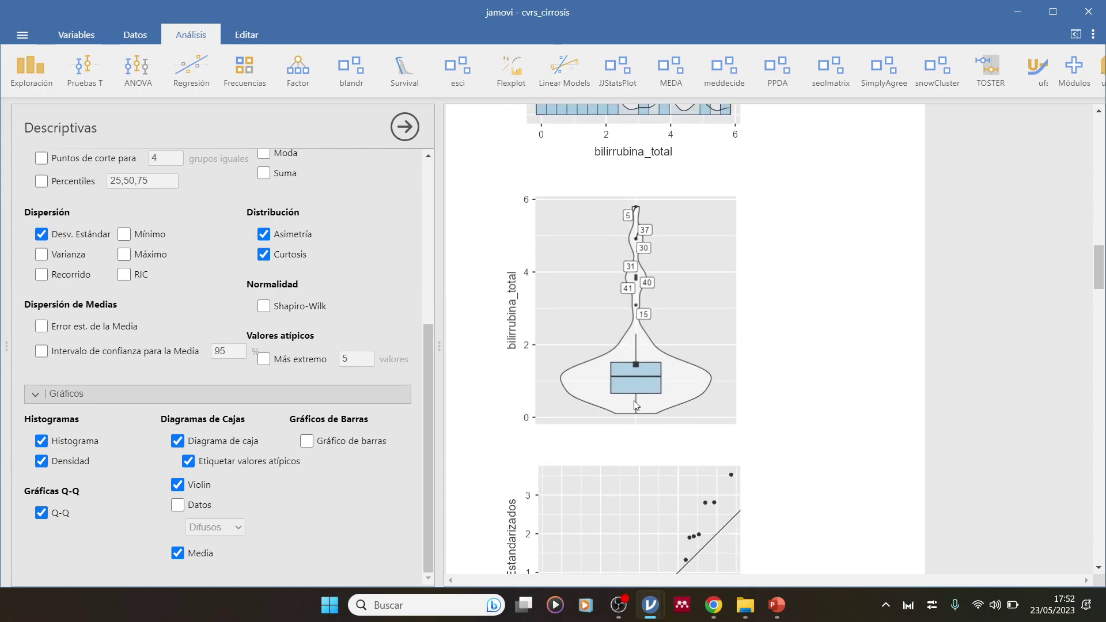
scroll(660, 464, down, 10)
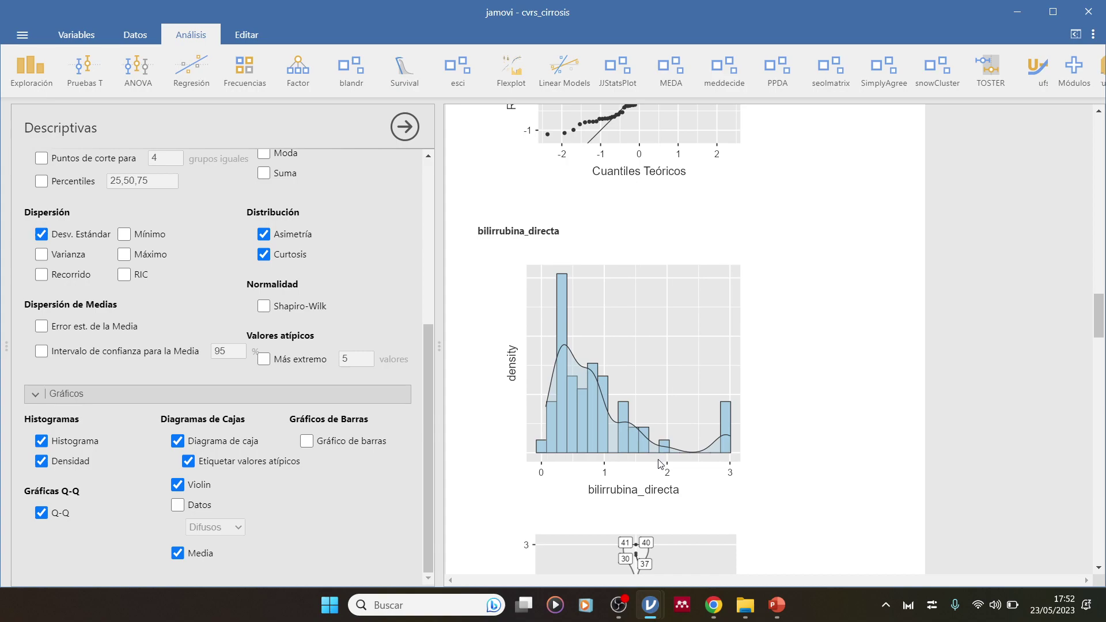
scroll(660, 464, down, 5)
scroll(563, 350, up, 2)
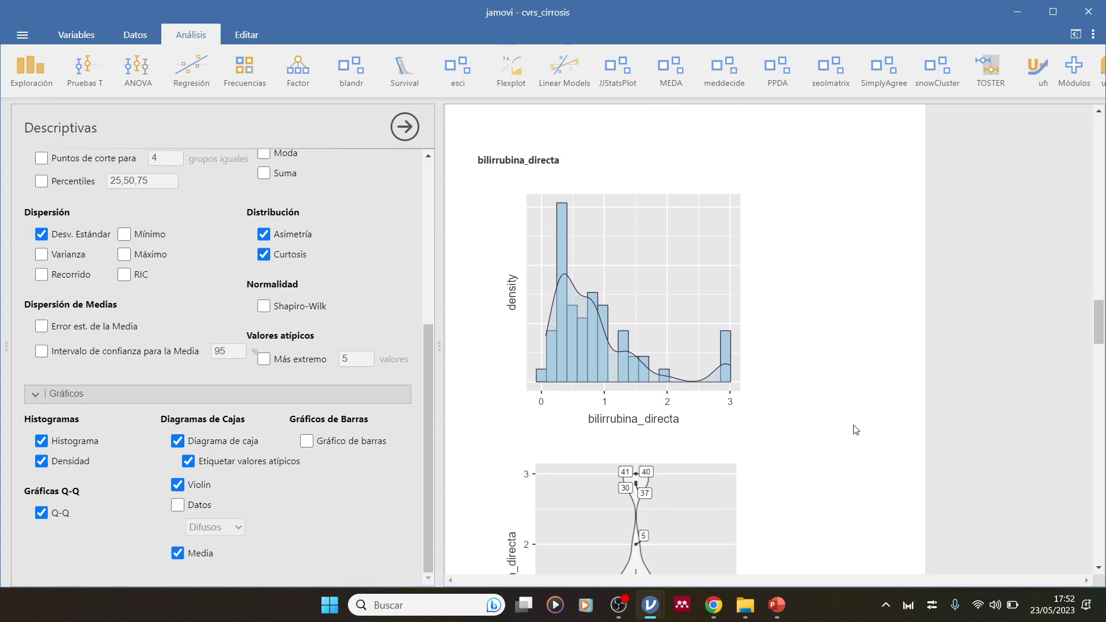
scroll(638, 384, down, 6)
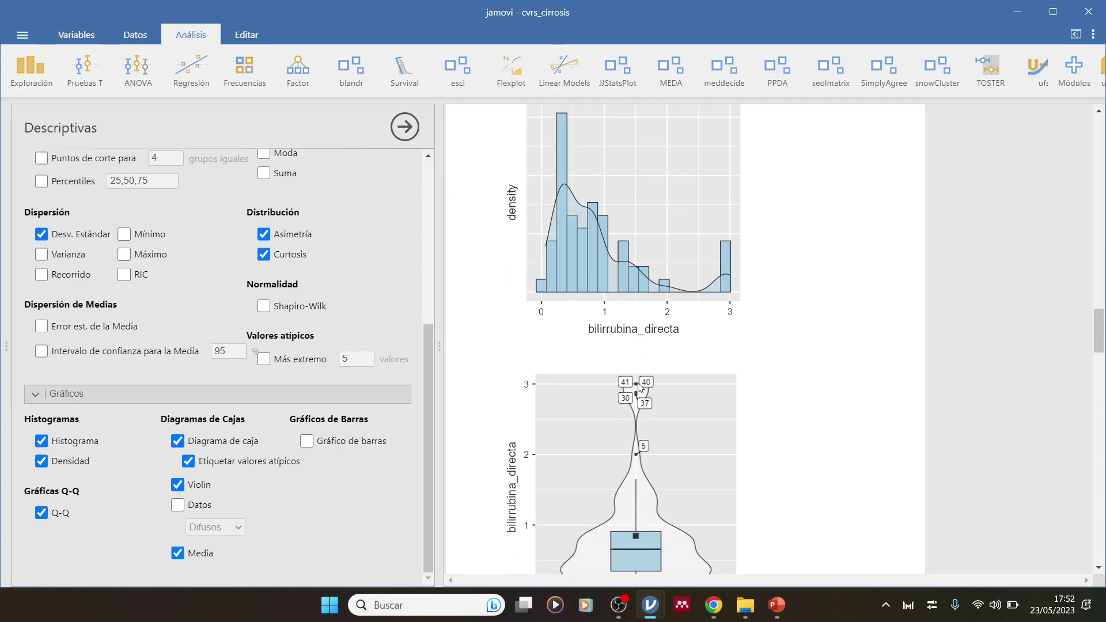
scroll(638, 386, down, 20)
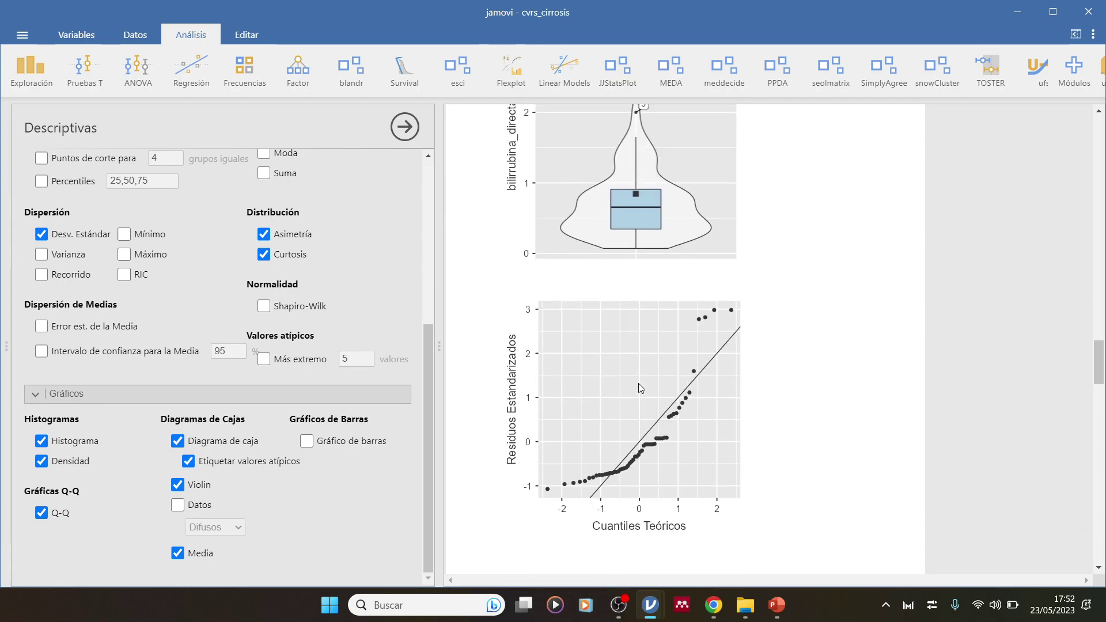
scroll(638, 383, down, 20)
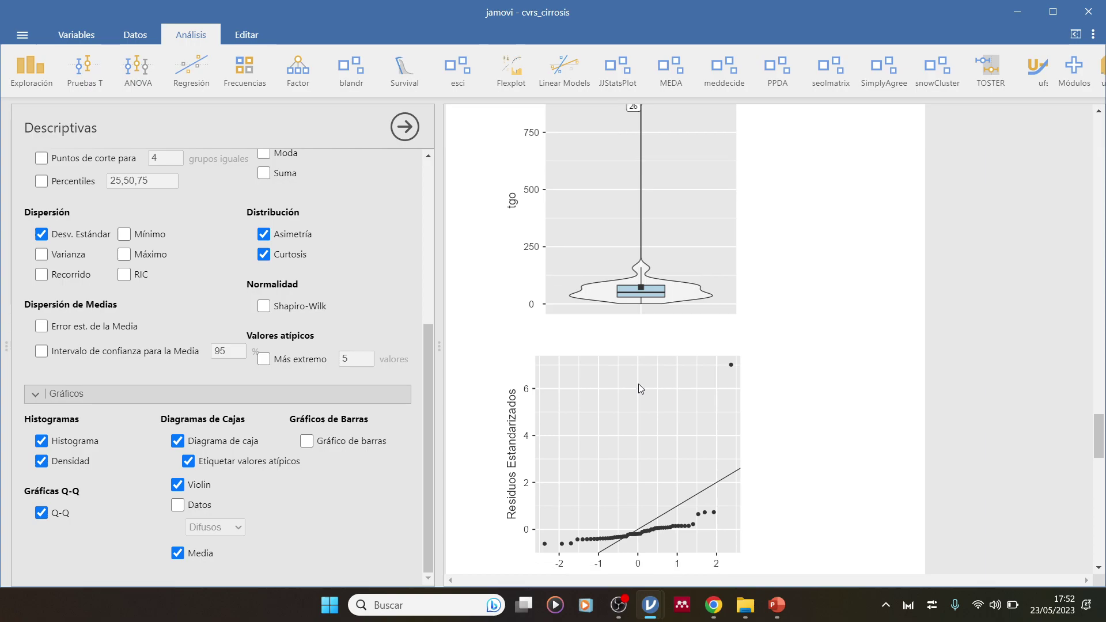
scroll(638, 384, down, 5)
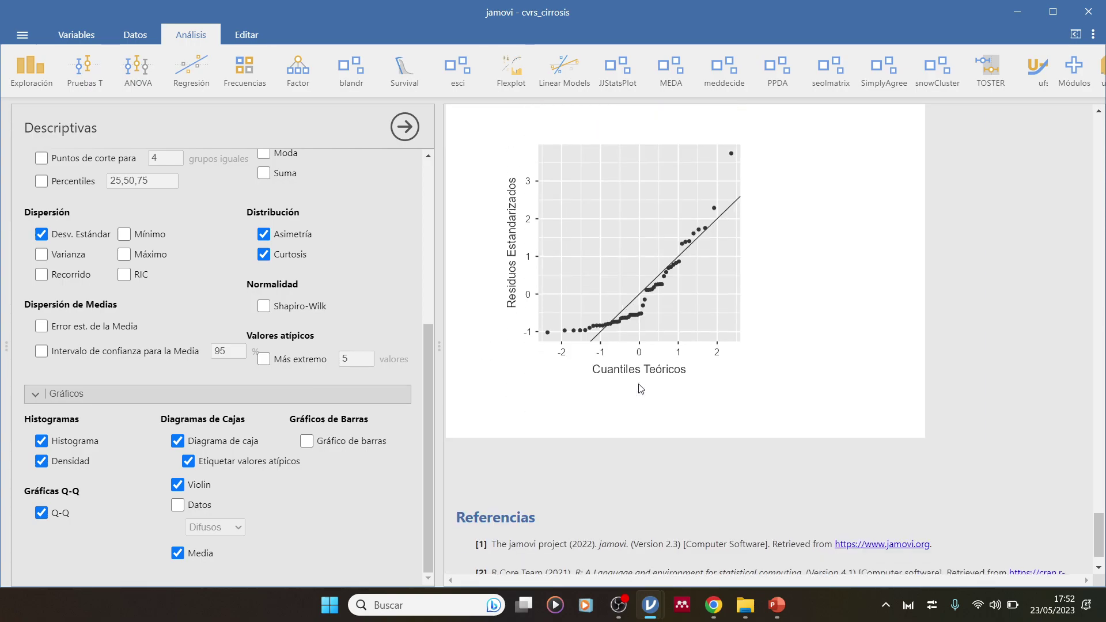
scroll(647, 427, up, 7)
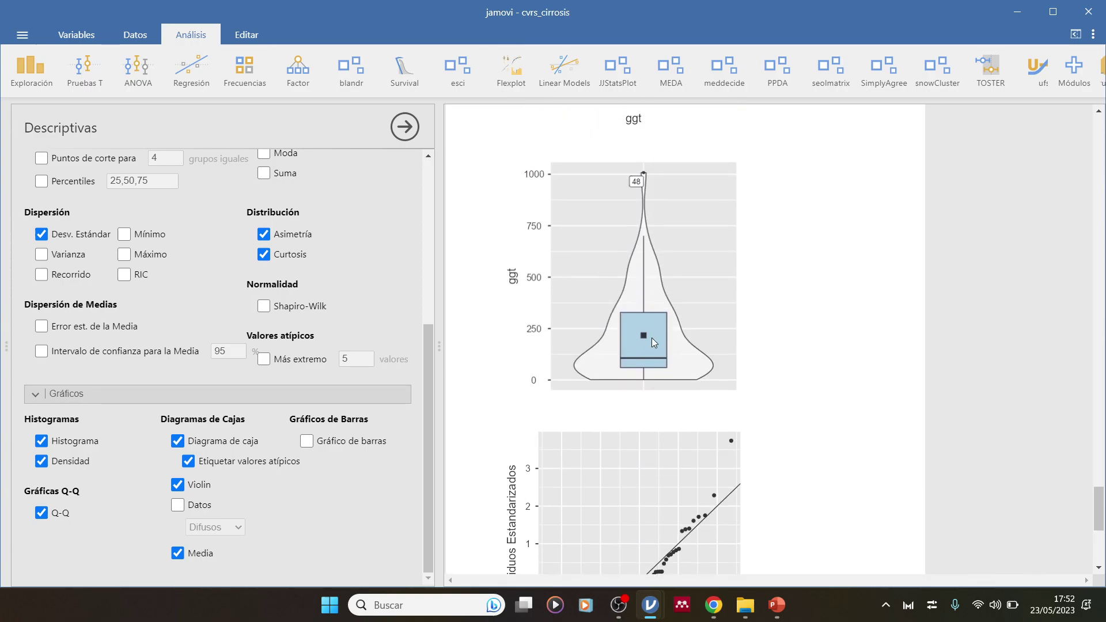
scroll(741, 547, up, 20)
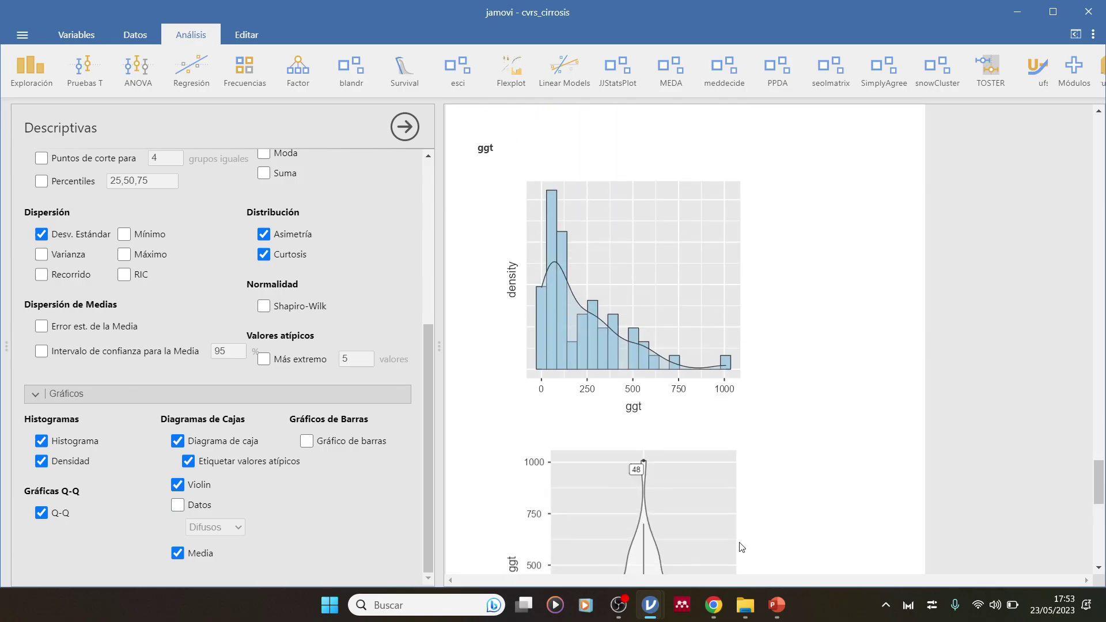
scroll(742, 544, up, 20)
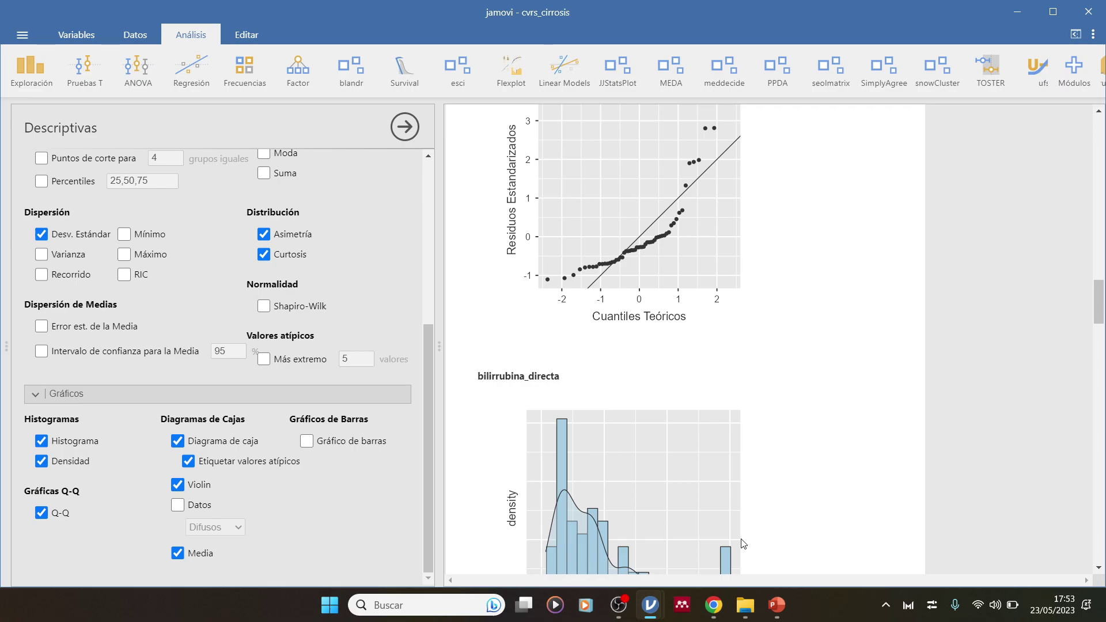
scroll(743, 544, up, 6)
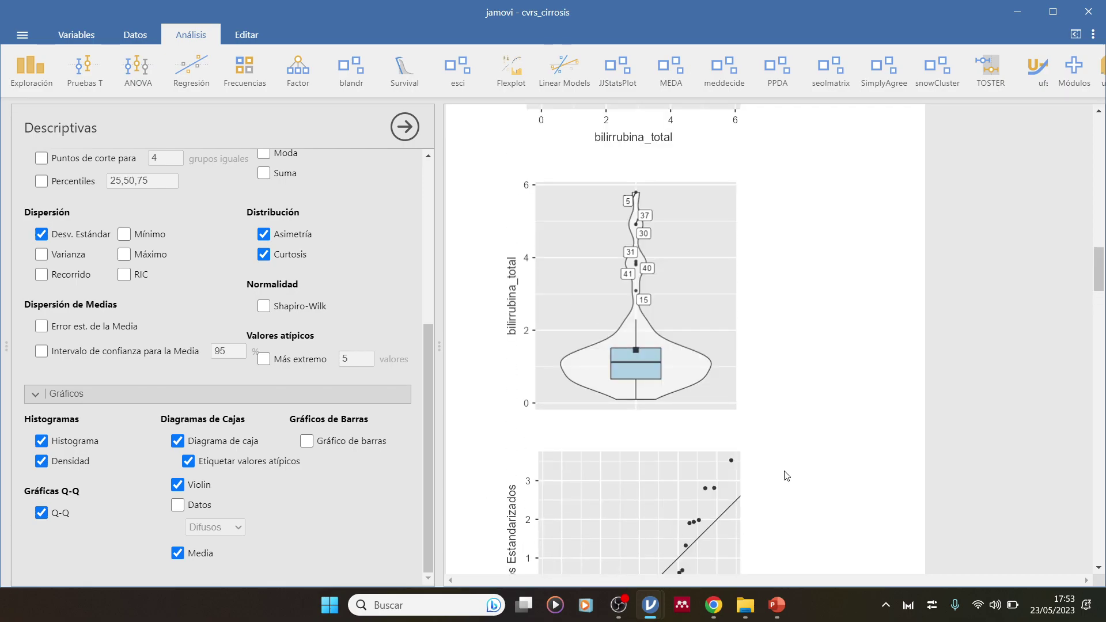
scroll(784, 478, up, 10)
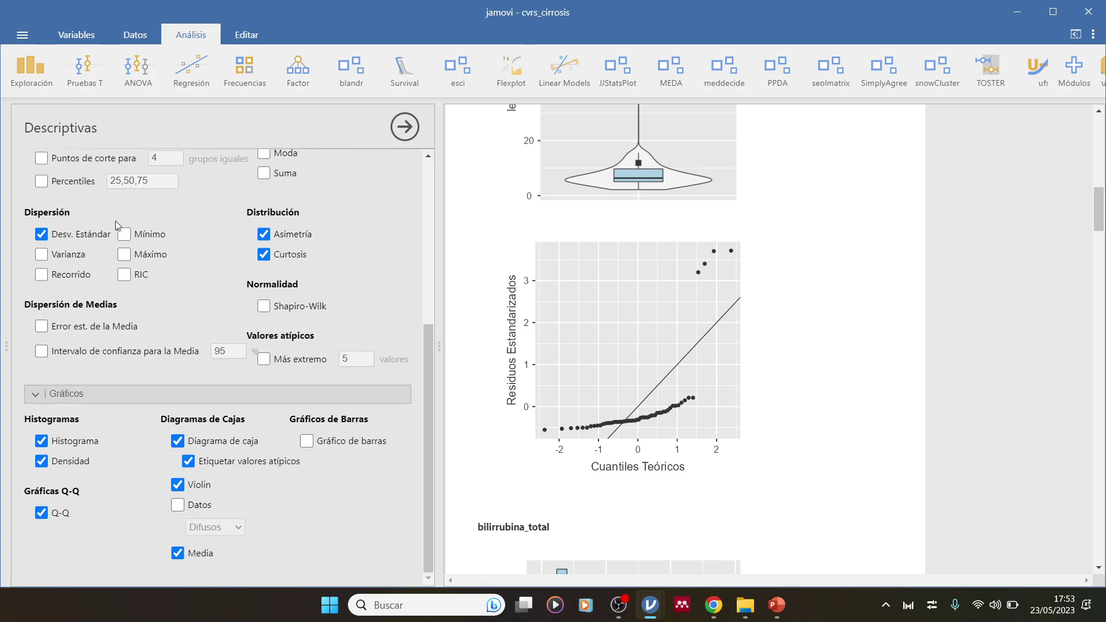
scroll(117, 225, up, 3)
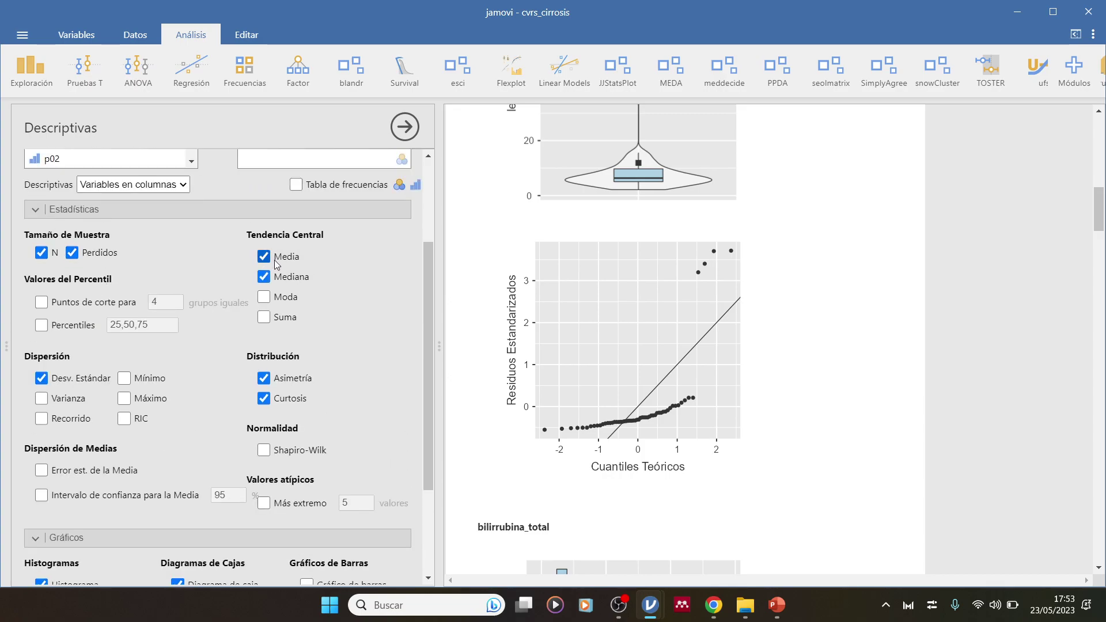
Step: Exclude Media and Desv. Estándar from the descriptive statistics and include the Percentiles 25,50,75
click(264, 257)
click(41, 379)
click(42, 325)
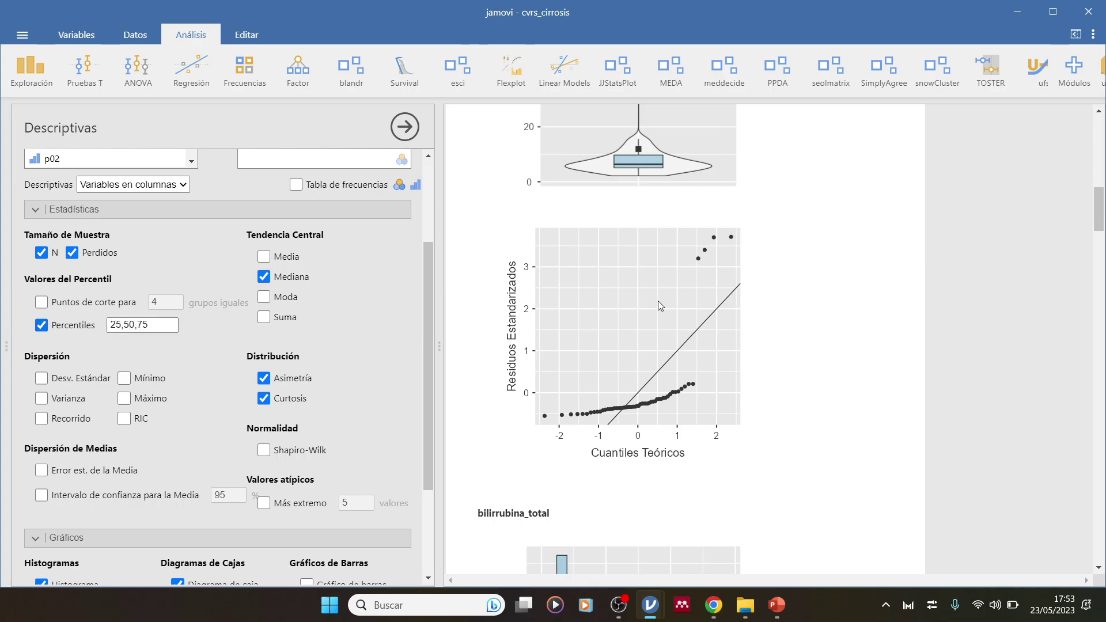
Step: Underline the median and the 25th and 75th percentiles of leucocitos and bilirrubina_total in the Descriptivas table
scroll(651, 300, up, 10)
scroll(671, 311, up, 1)
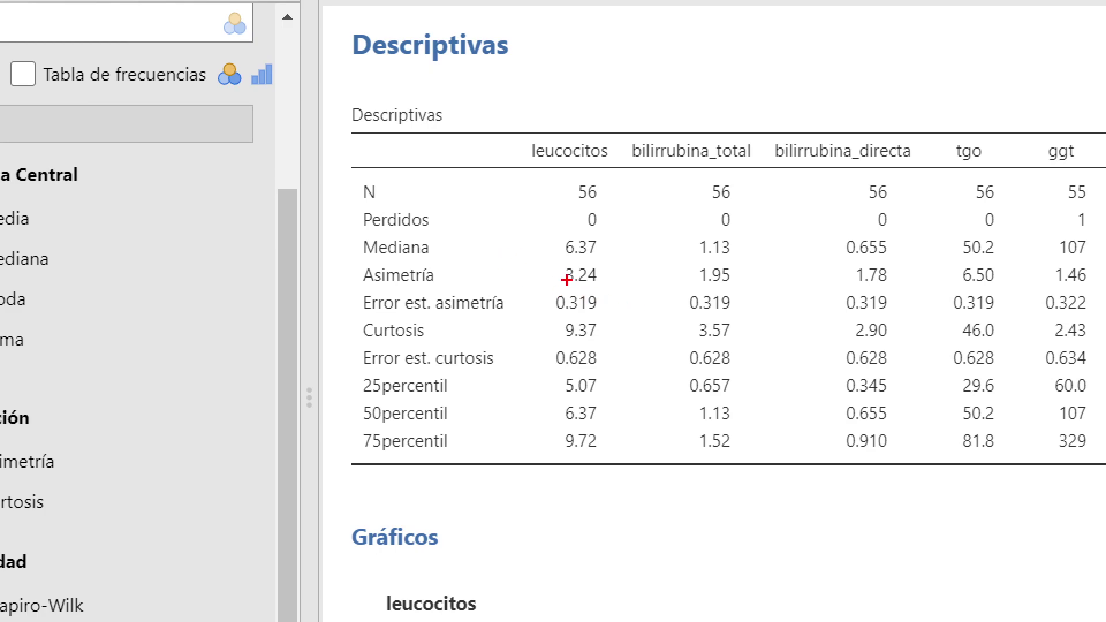
drag(546, 251, 644, 262)
drag(553, 397, 634, 390)
drag(553, 445, 609, 445)
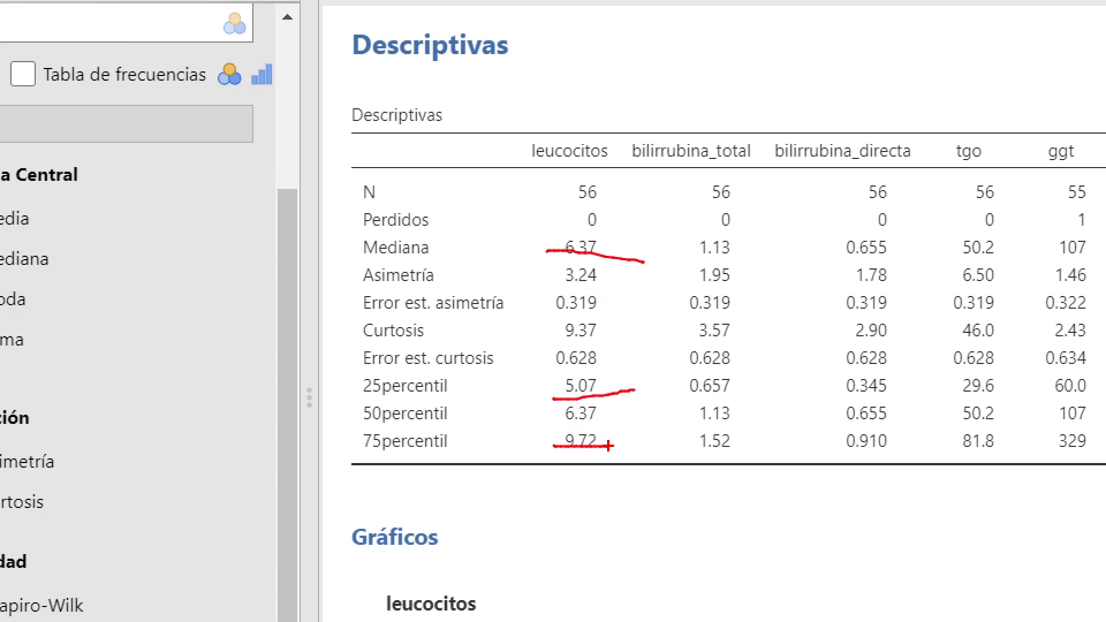
drag(696, 249, 751, 253)
drag(676, 389, 758, 385)
drag(702, 455, 824, 442)
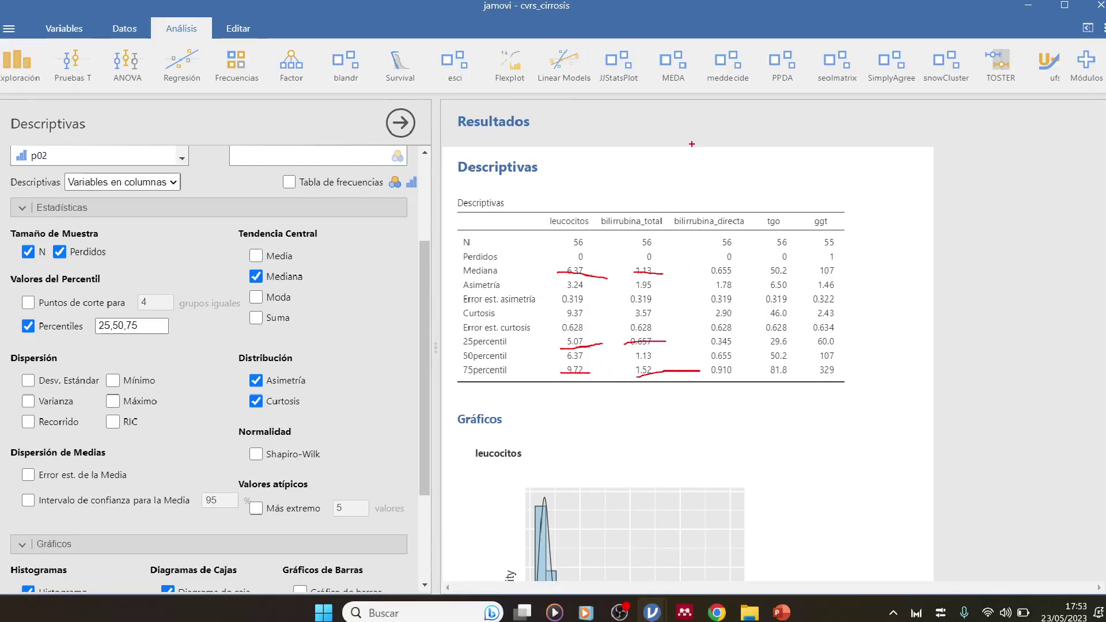
key(Escape)
Step: Close the Descriptivas options and review the plots of leucocitos, bilirrubina_total and bilirrubina_directa
click(919, 106)
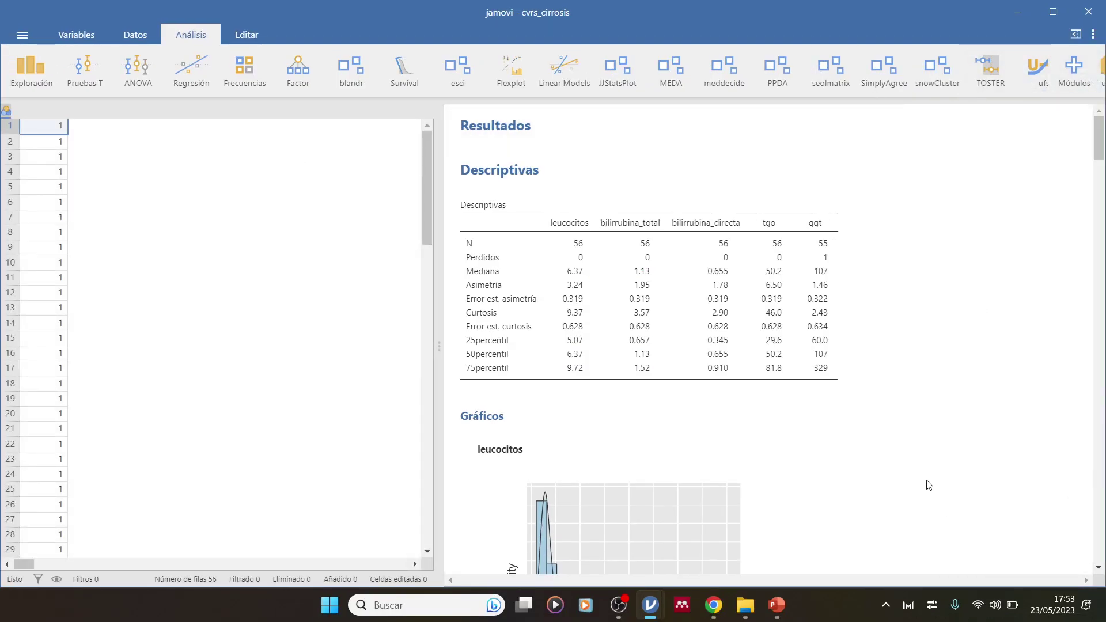
scroll(581, 442, down, 1)
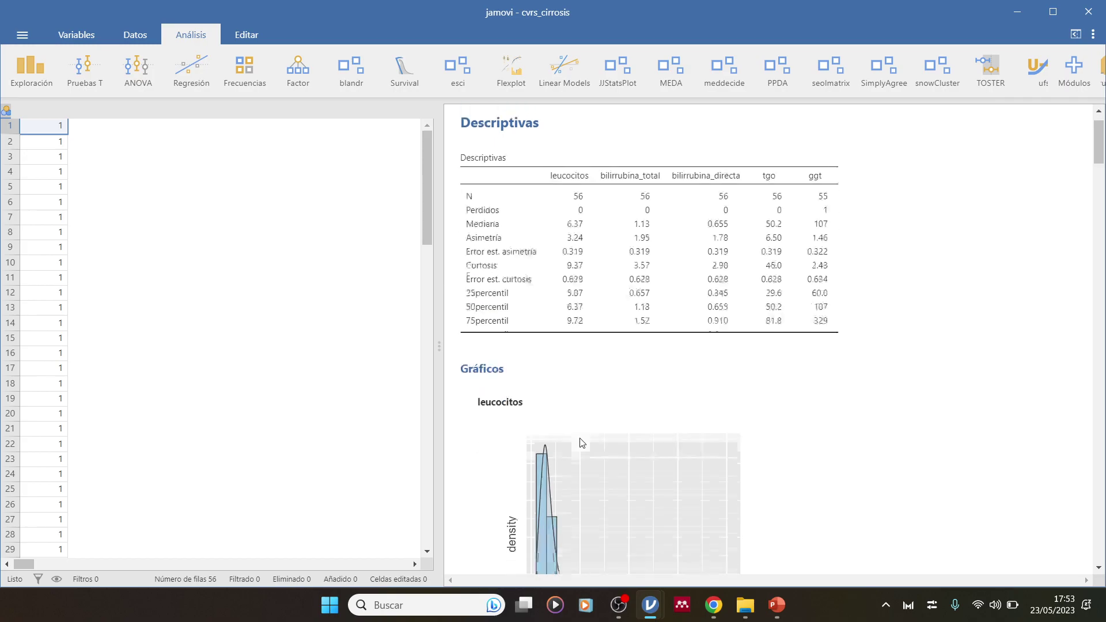
scroll(581, 442, down, 12)
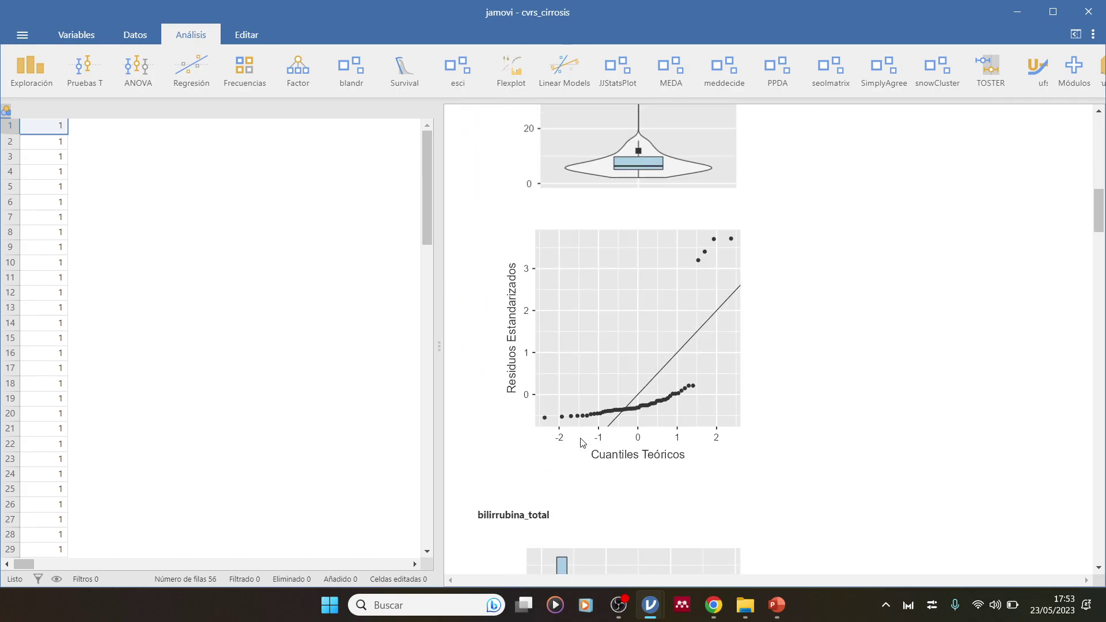
scroll(580, 441, down, 9)
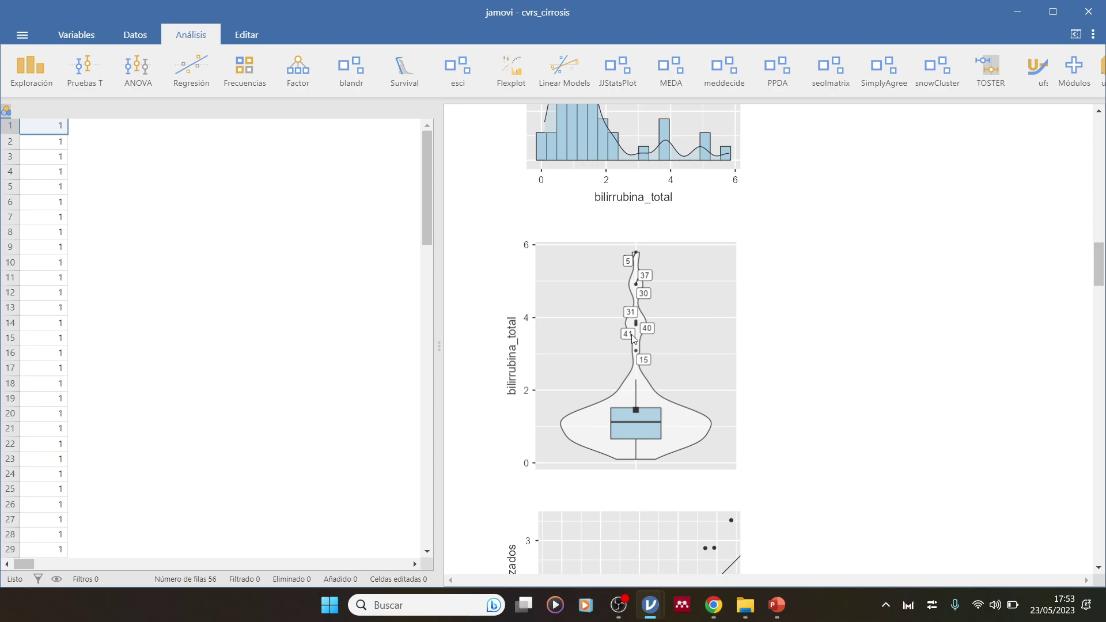
scroll(626, 430, down, 15)
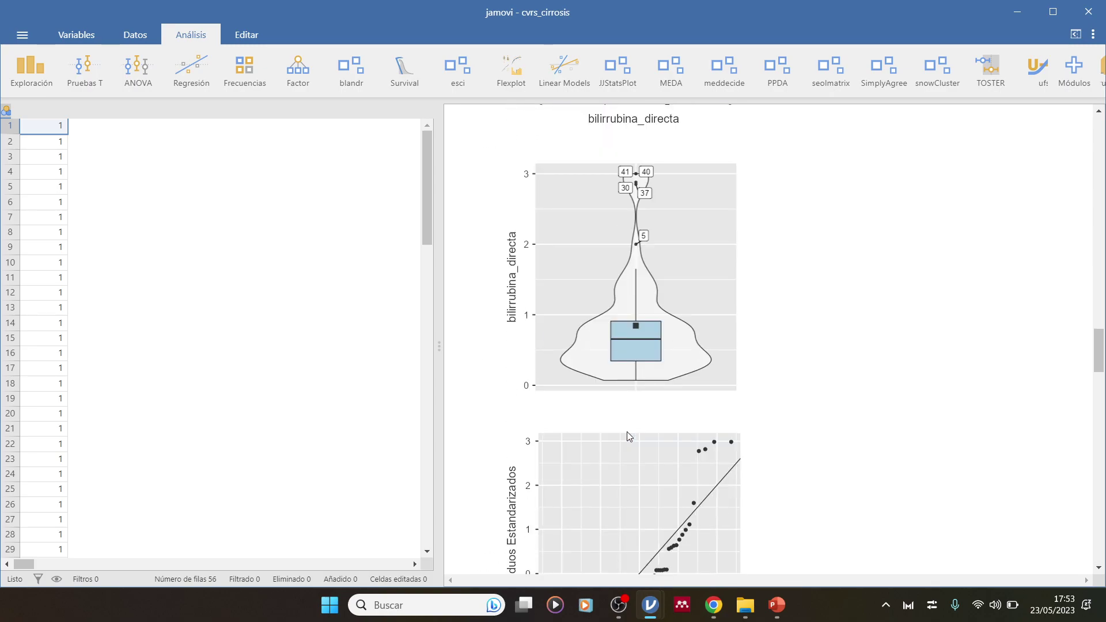
scroll(626, 430, up, 2)
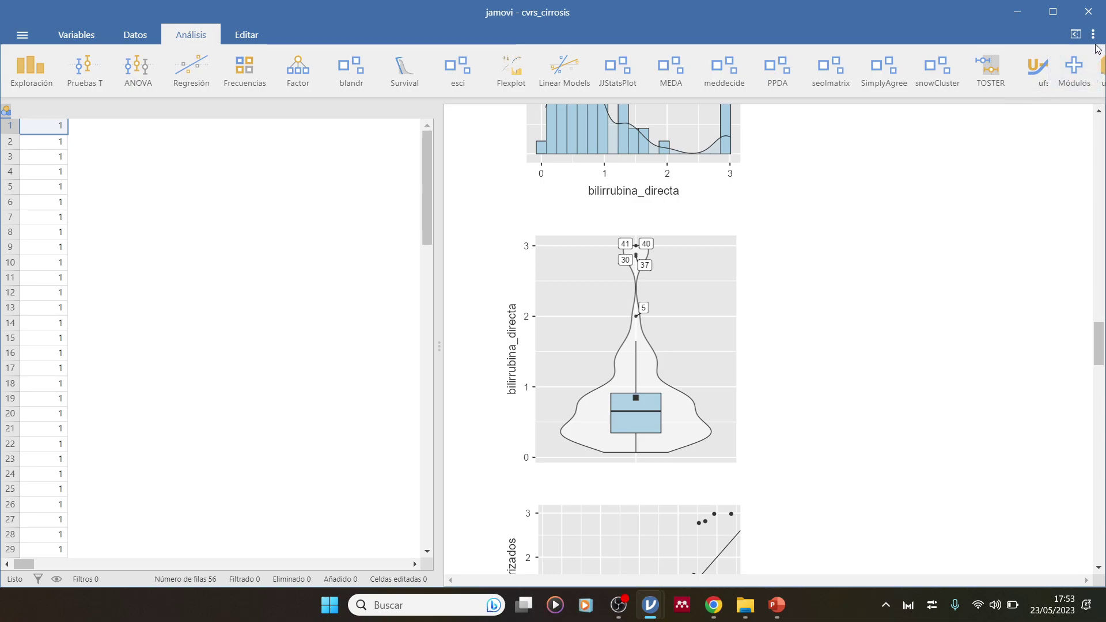
Step: Browse the jamovi library for the walrus - Robust Statistical Methods module, then close the library
click(1073, 68)
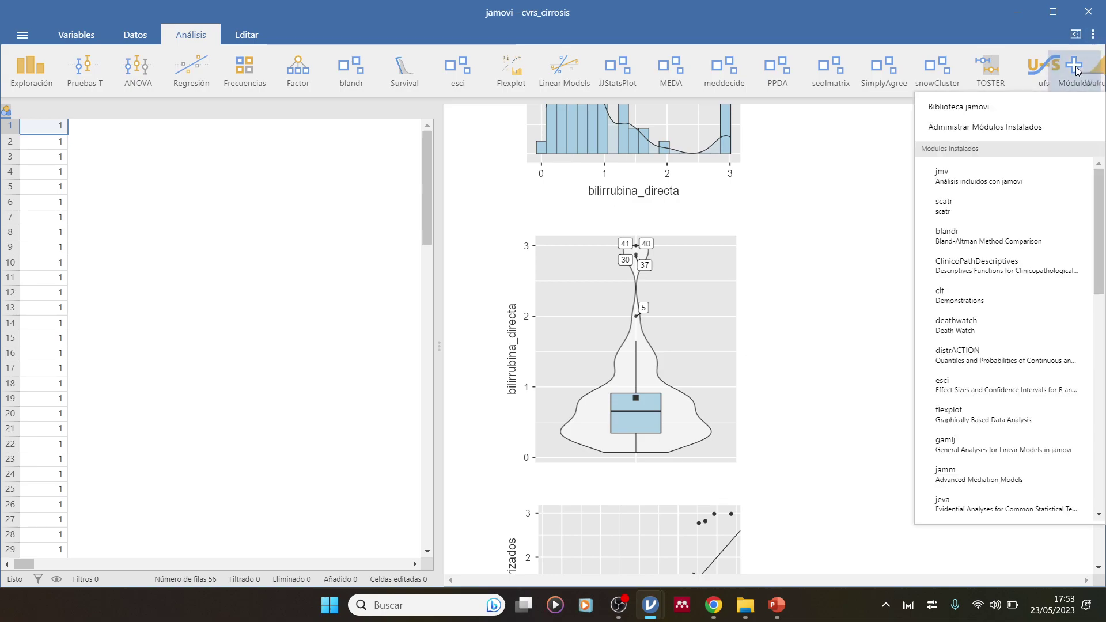
click(995, 112)
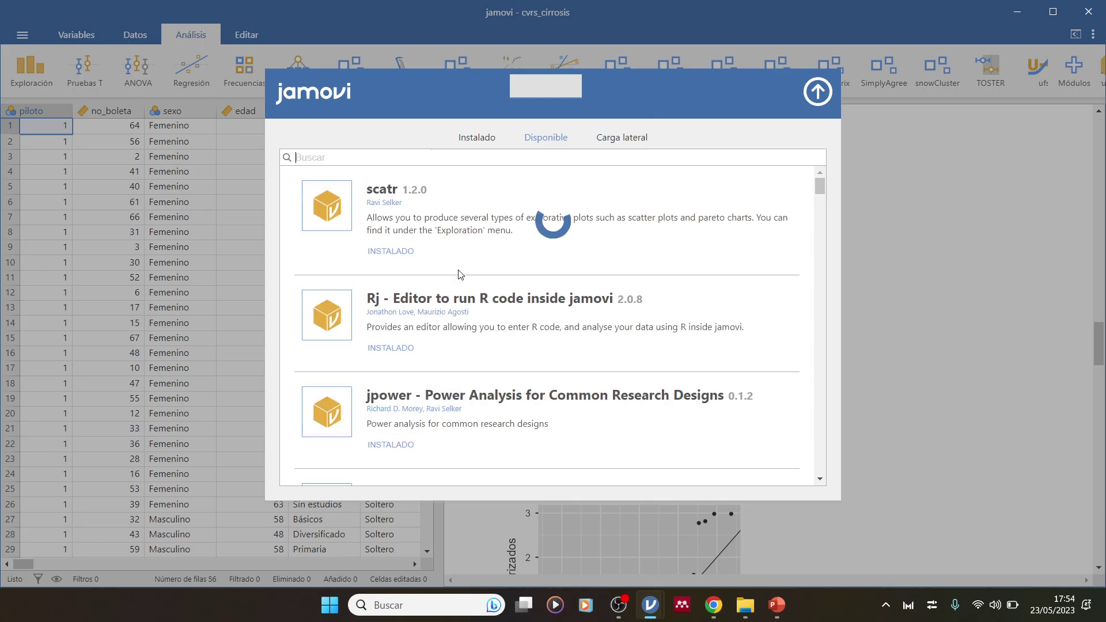
scroll(453, 301, down, 10)
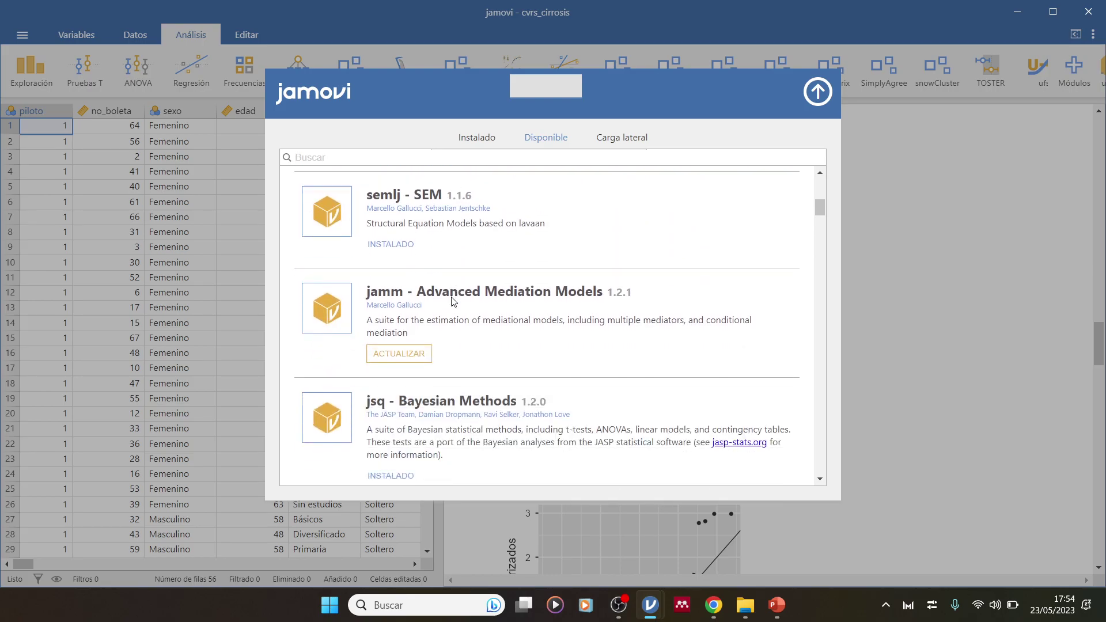
scroll(452, 301, down, 10)
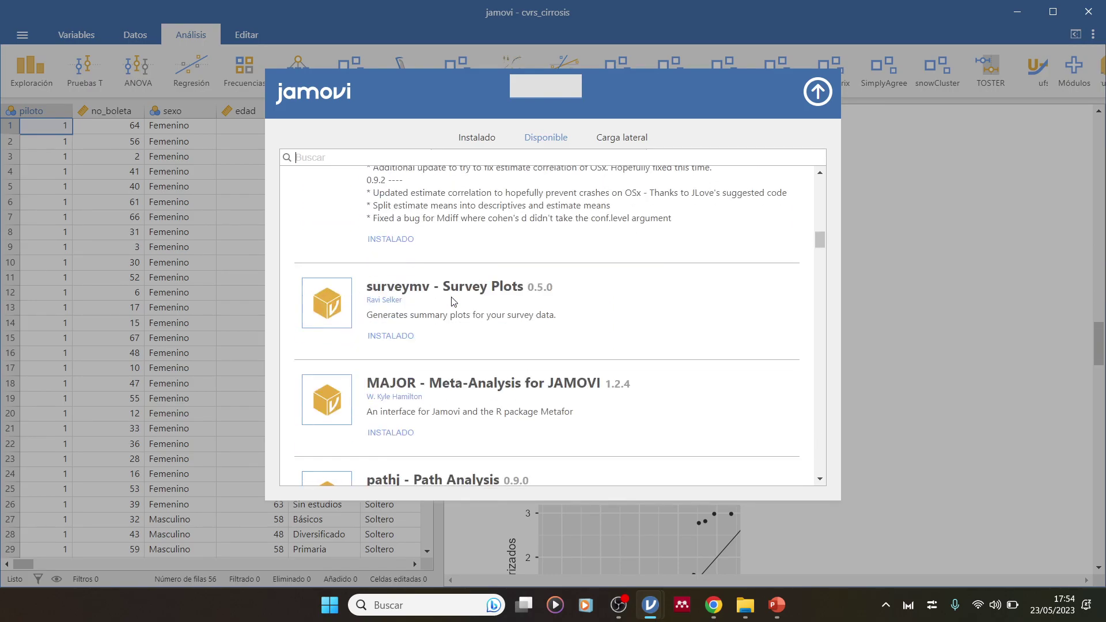
scroll(452, 300, down, 5)
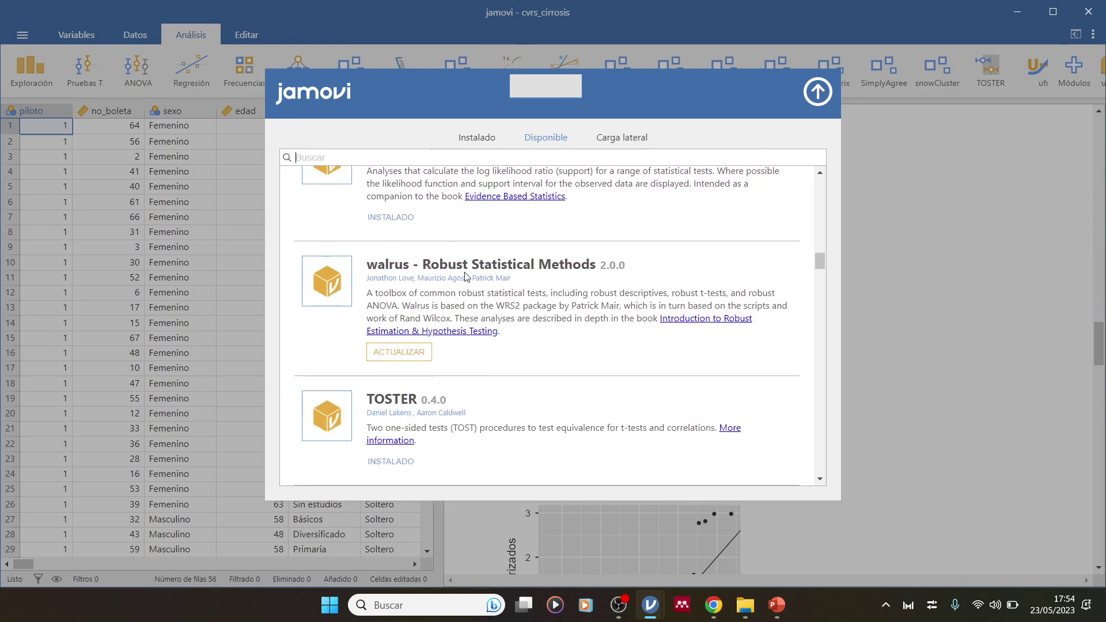
click(821, 92)
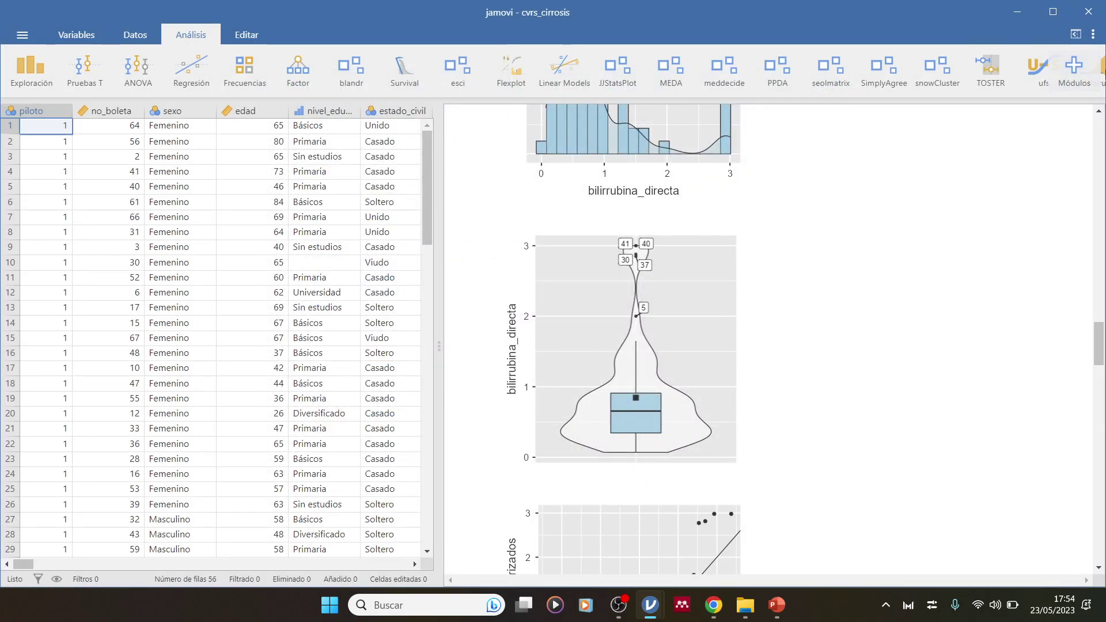
Step: Start a Robust Descriptives analysis with leucocitos as its first variable
click(1090, 74)
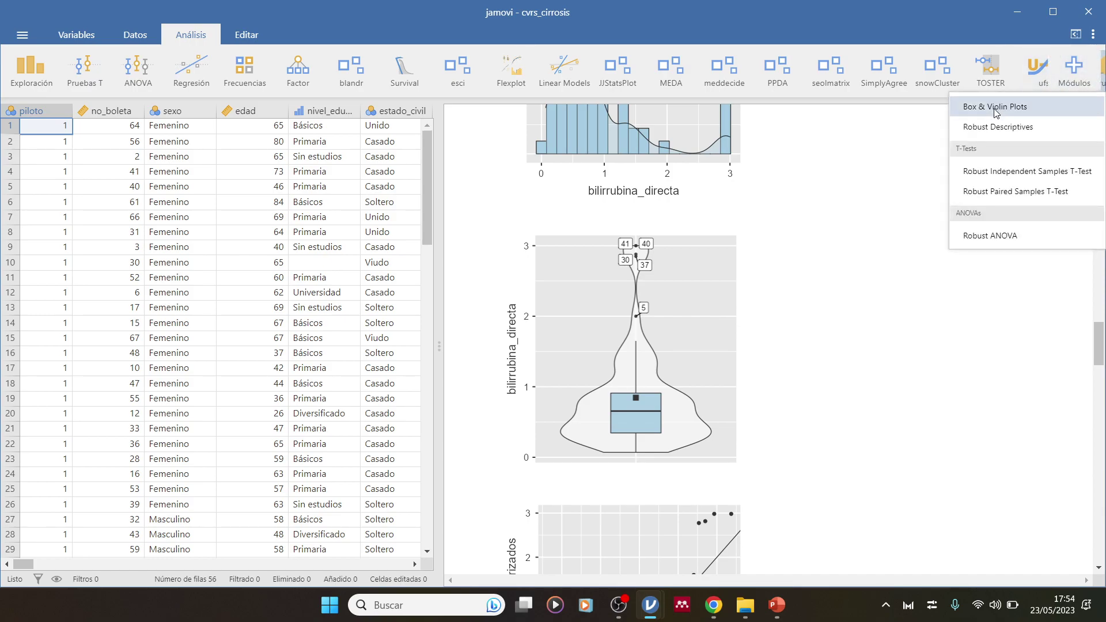
click(985, 127)
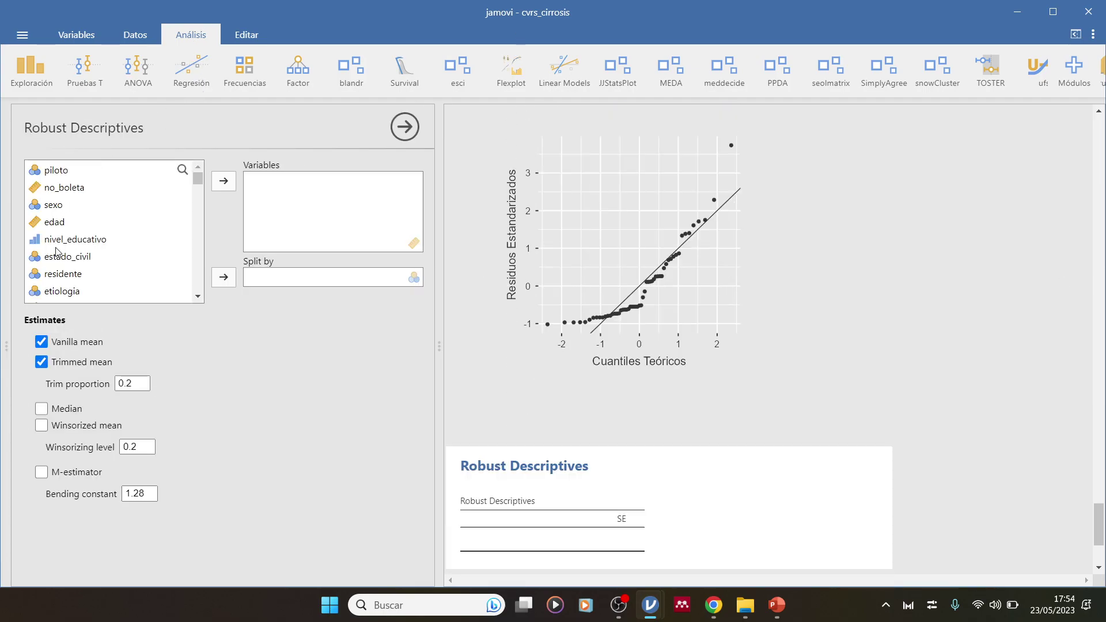
scroll(80, 249, down, 5)
scroll(81, 249, up, 4)
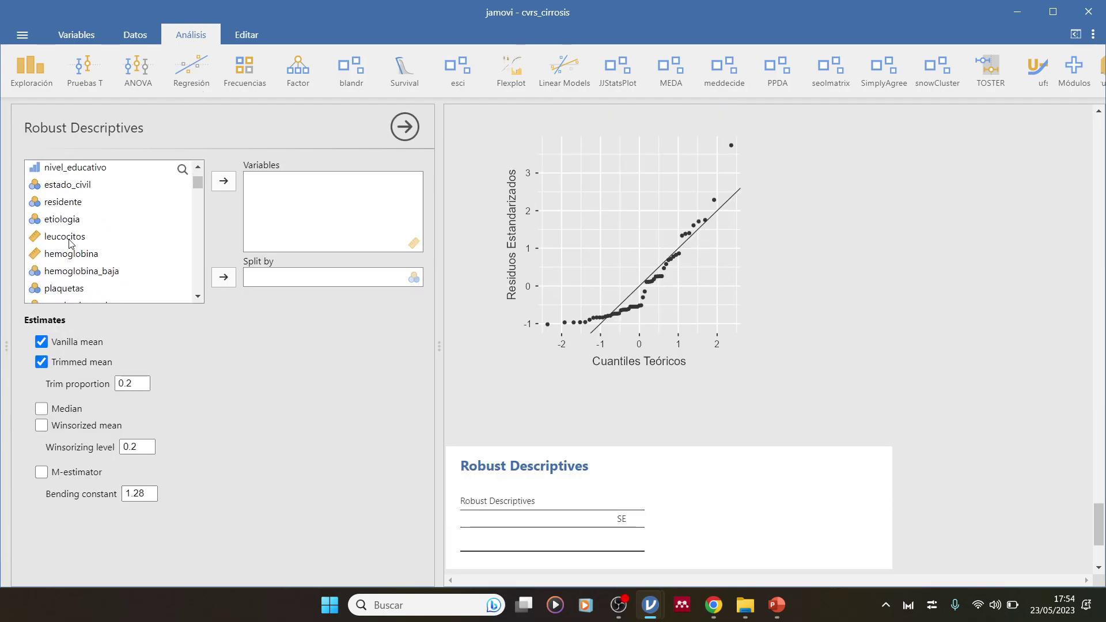
click(147, 236)
click(223, 181)
Step: Add bilirrubina_total, tgo and ggt to the Robust Descriptives variables
scroll(97, 254, down, 5)
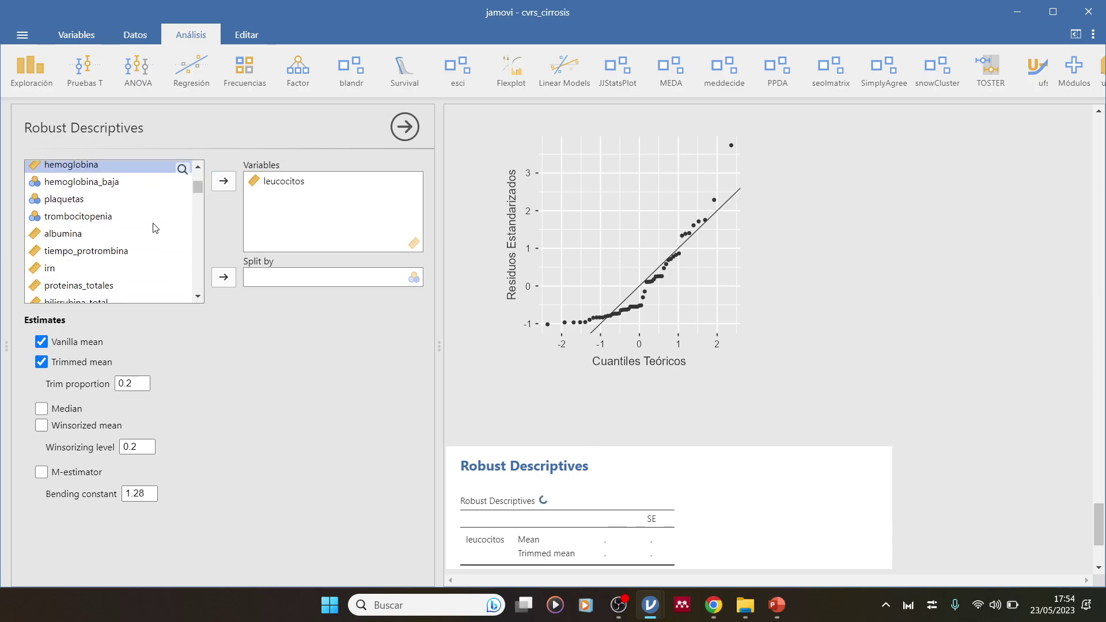
scroll(97, 253, down, 3)
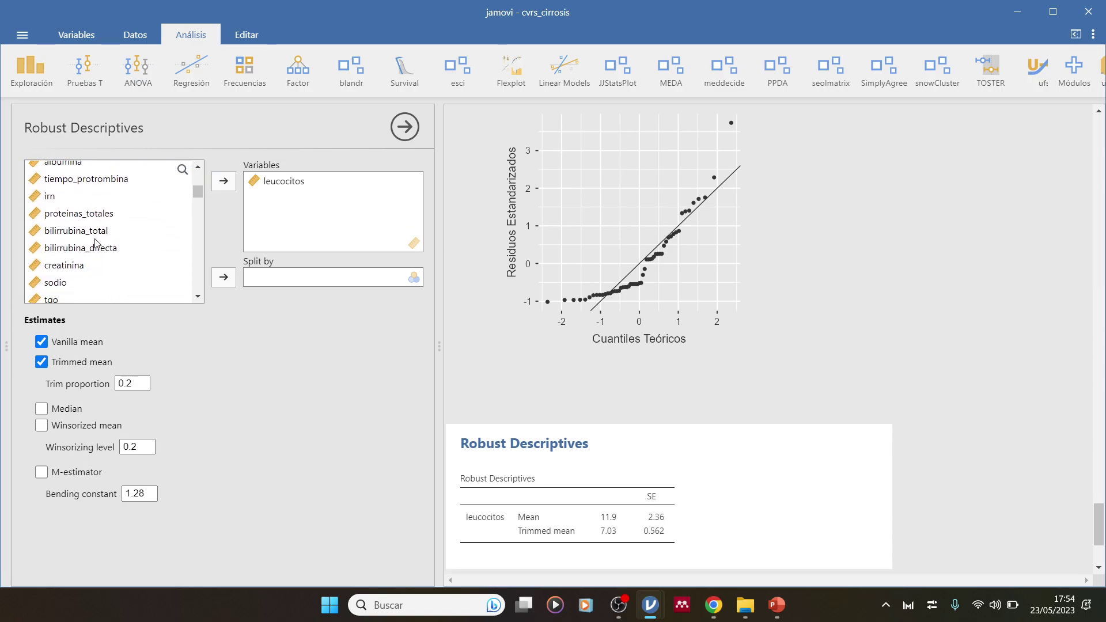
click(144, 230)
click(224, 182)
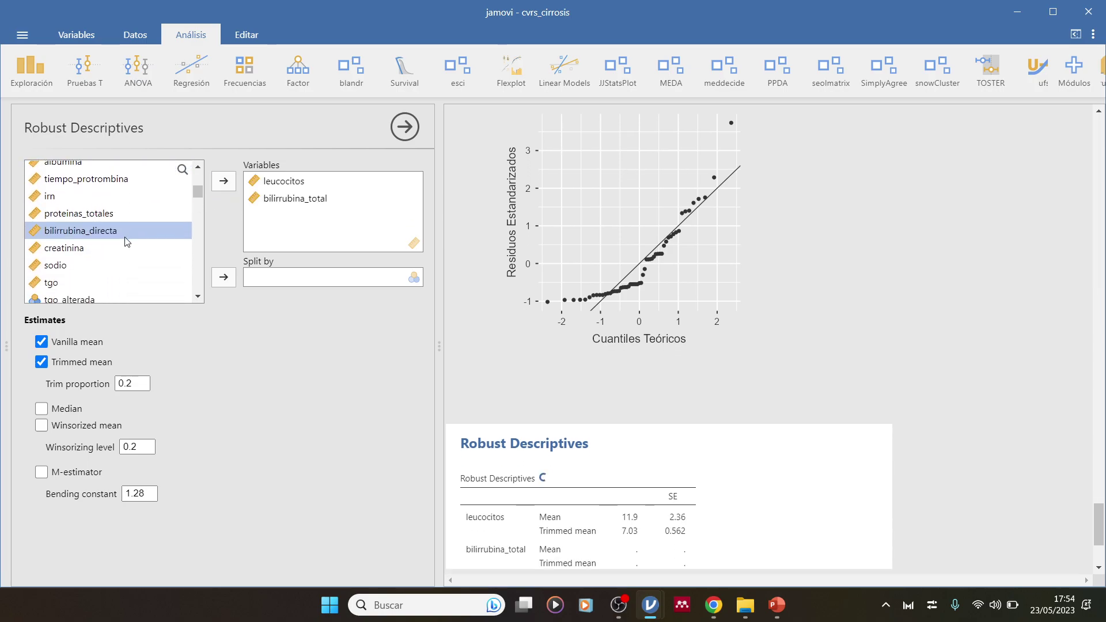
scroll(141, 226, down, 2)
click(56, 212)
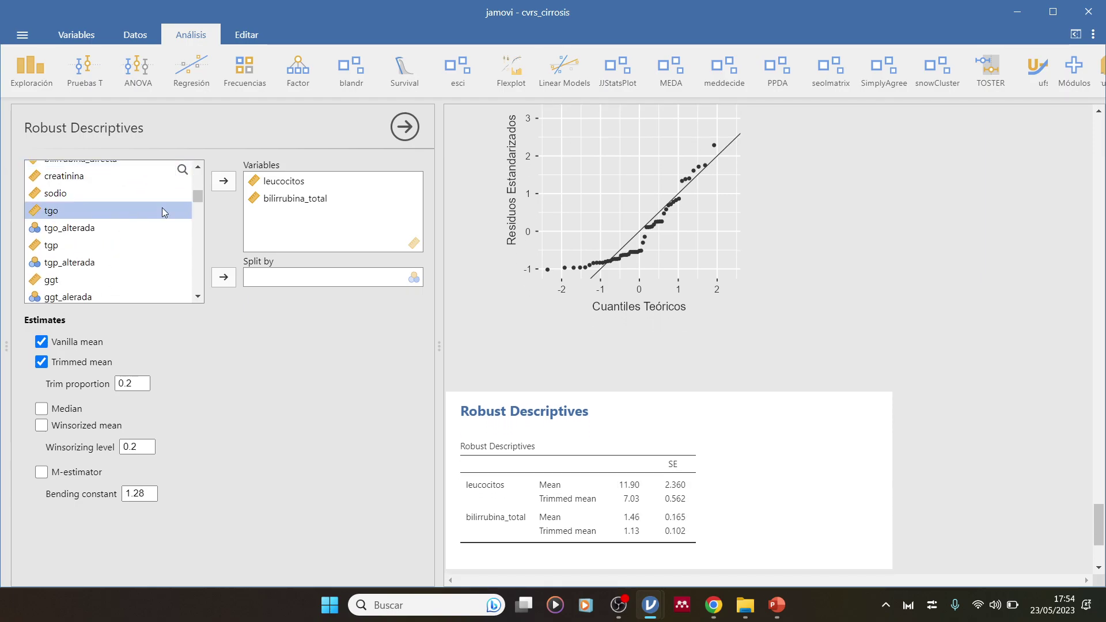
click(224, 181)
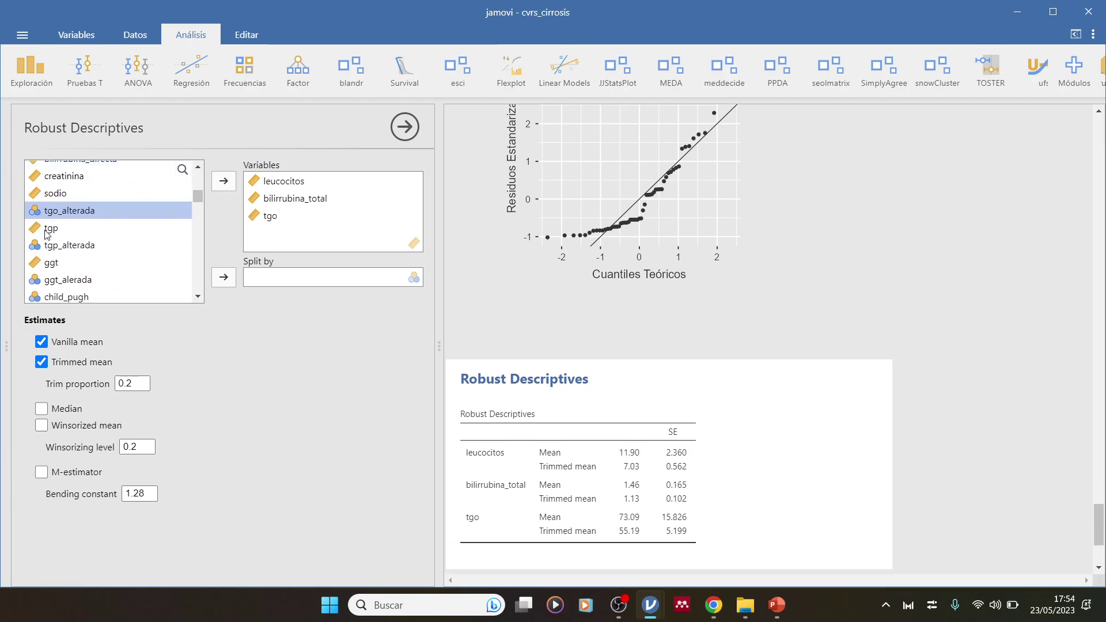
click(52, 264)
click(223, 181)
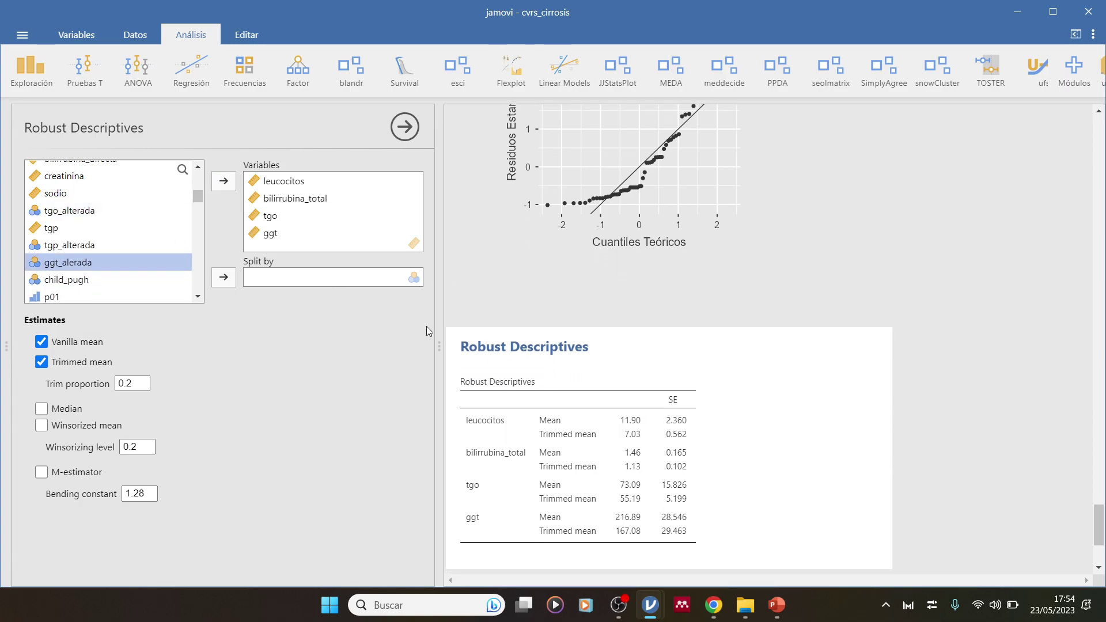
Step: Sketch a data range line above the Robust Descriptives table, circling its upper extreme and drawing an arrow towards it
scroll(636, 369, down, 1)
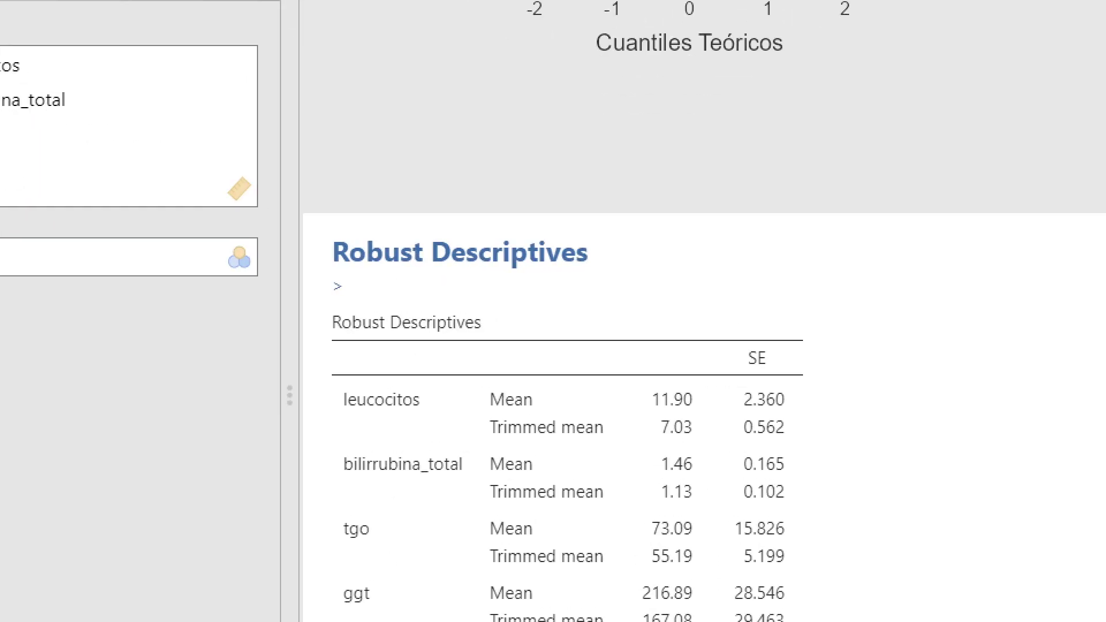
drag(511, 190, 511, 257)
drag(524, 219, 1091, 220)
drag(1083, 167, 1090, 259)
mouse_move(1056, 182)
mouse_down()
mouse_move(1081, 204)
mouse_move(1070, 181)
mouse_up()
mouse_move(527, 190)
mouse_down()
mouse_move(517, 228)
mouse_move(531, 183)
mouse_up()
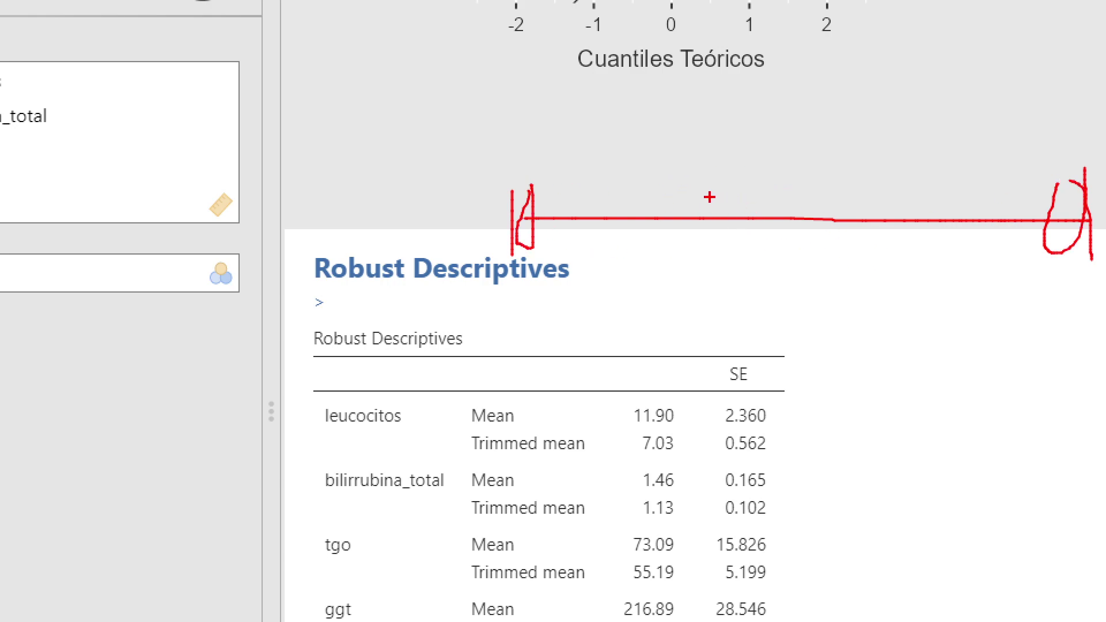
mouse_move(1062, 169)
mouse_down()
mouse_move(1030, 170)
mouse_move(1064, 259)
mouse_move(1072, 160)
mouse_move(971, 225)
mouse_move(1102, 138)
mouse_move(1075, 137)
mouse_up()
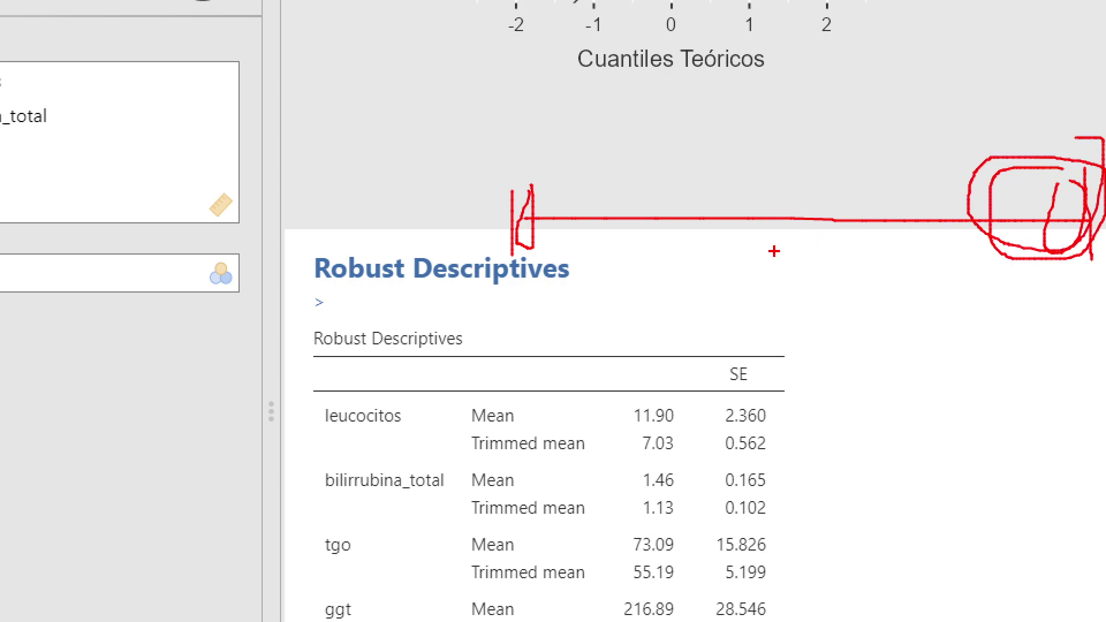
drag(779, 186, 942, 186)
drag(908, 154, 902, 205)
drag(907, 132, 916, 196)
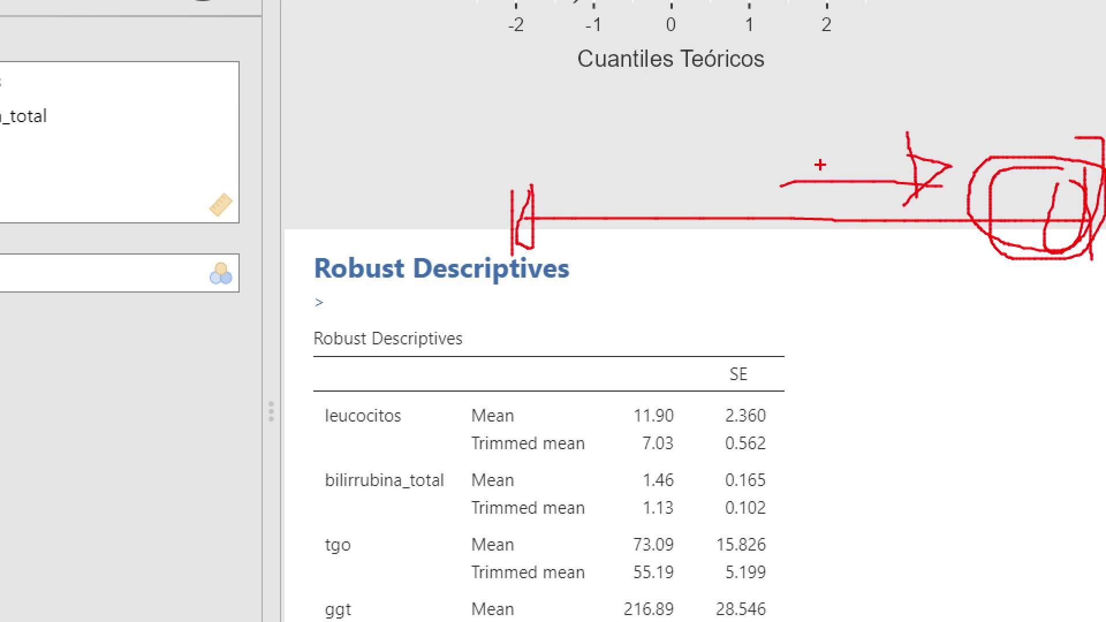
Step: Sketch a second range line with both ends cut off and the middle portion marked to illustrate the trimmed mean
mouse_move(516, 290)
mouse_down()
mouse_move(514, 339)
mouse_move(1087, 307)
mouse_move(1079, 346)
mouse_up()
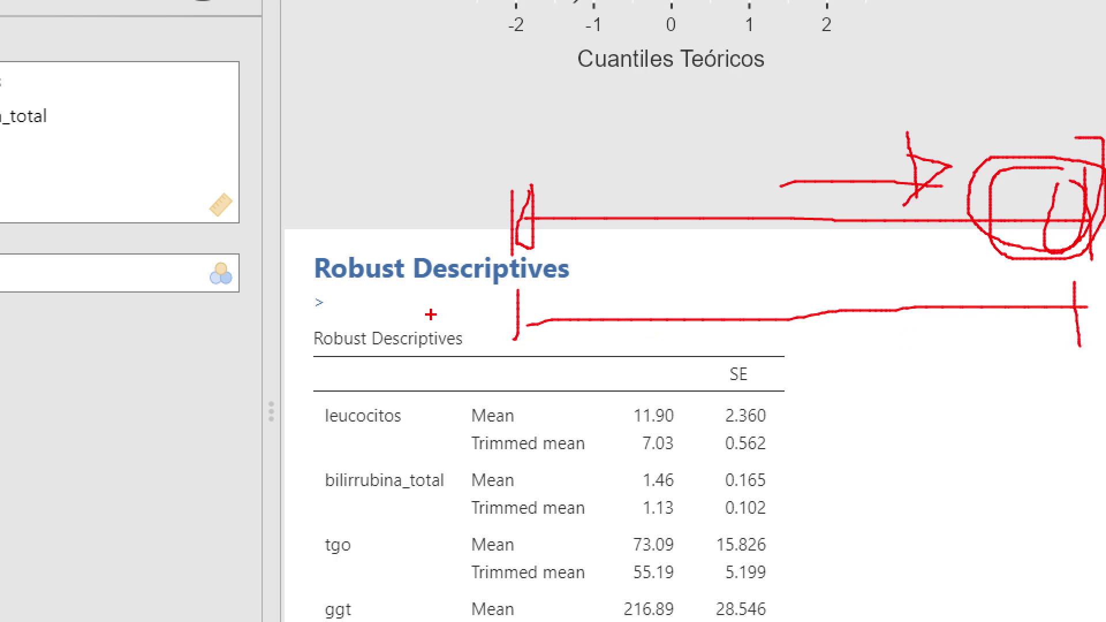
mouse_move(554, 301)
mouse_down()
mouse_move(527, 297)
mouse_move(493, 323)
mouse_move(533, 357)
mouse_move(562, 316)
mouse_move(542, 302)
mouse_up()
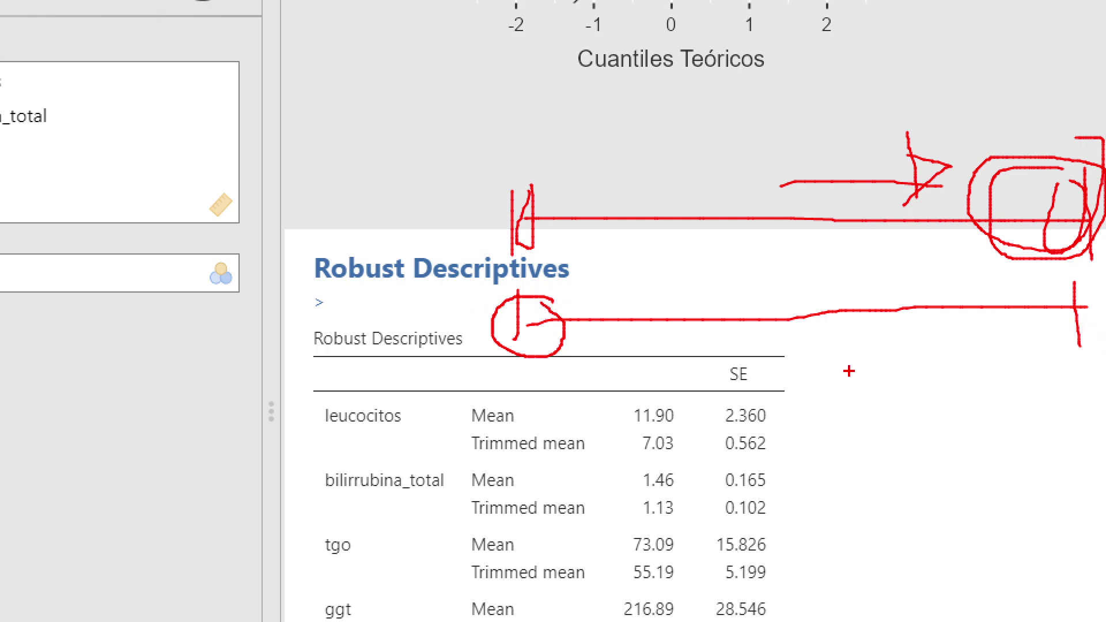
mouse_move(1075, 299)
mouse_down()
mouse_move(1016, 324)
mouse_move(1094, 295)
mouse_move(1088, 282)
mouse_up()
mouse_move(556, 292)
mouse_down()
mouse_move(558, 333)
mouse_move(560, 279)
mouse_move(558, 346)
mouse_move(577, 331)
mouse_up()
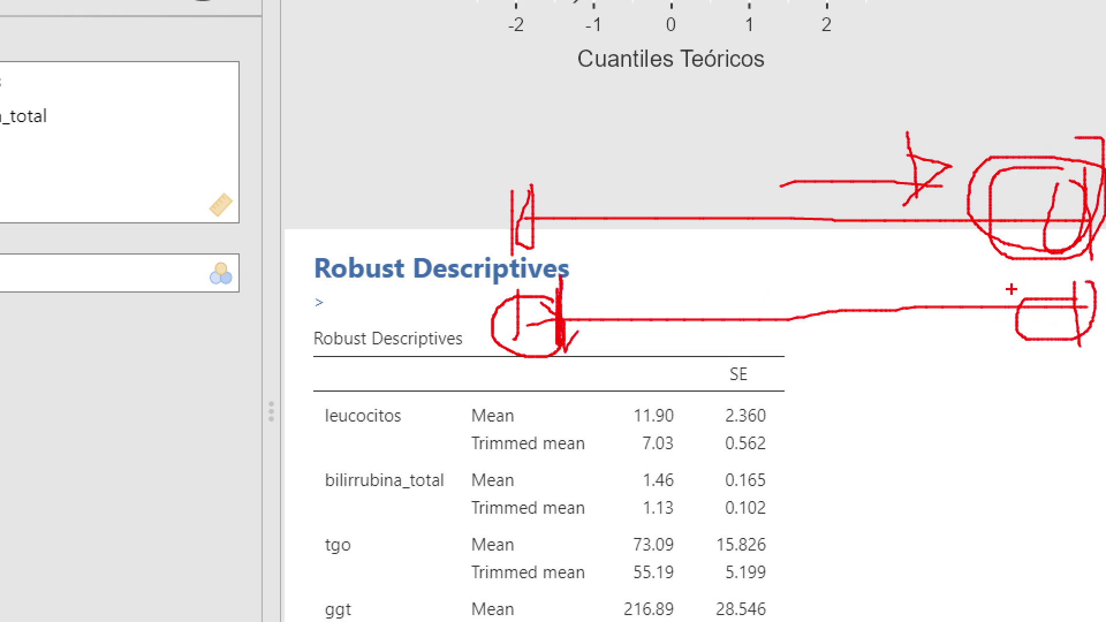
mouse_move(1009, 279)
mouse_down()
mouse_move(1022, 371)
mouse_move(1019, 268)
mouse_up()
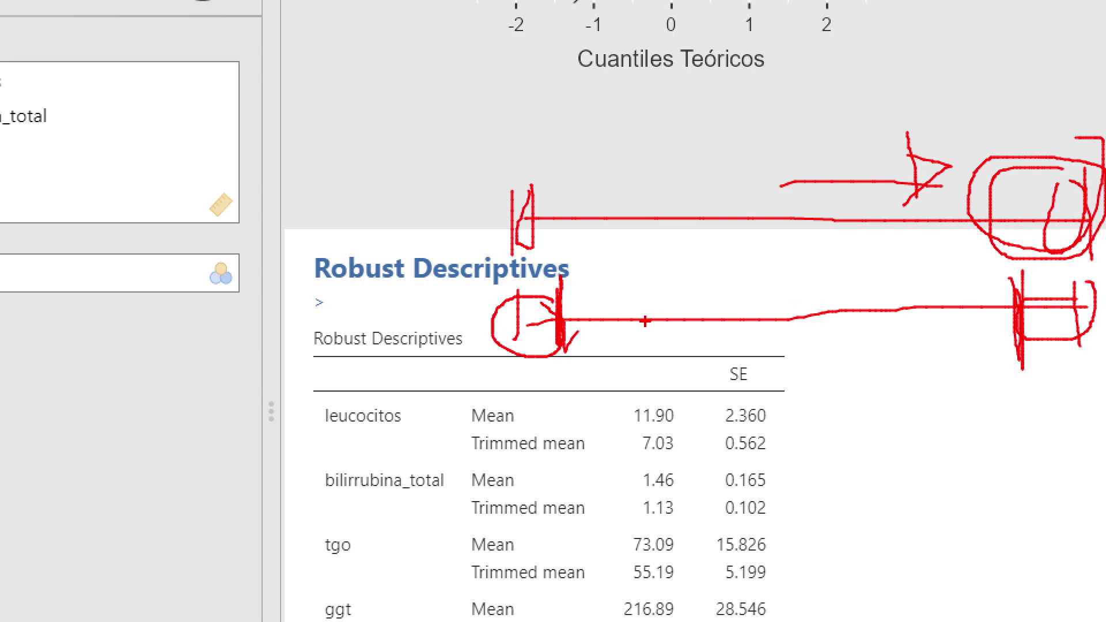
drag(579, 318, 1002, 296)
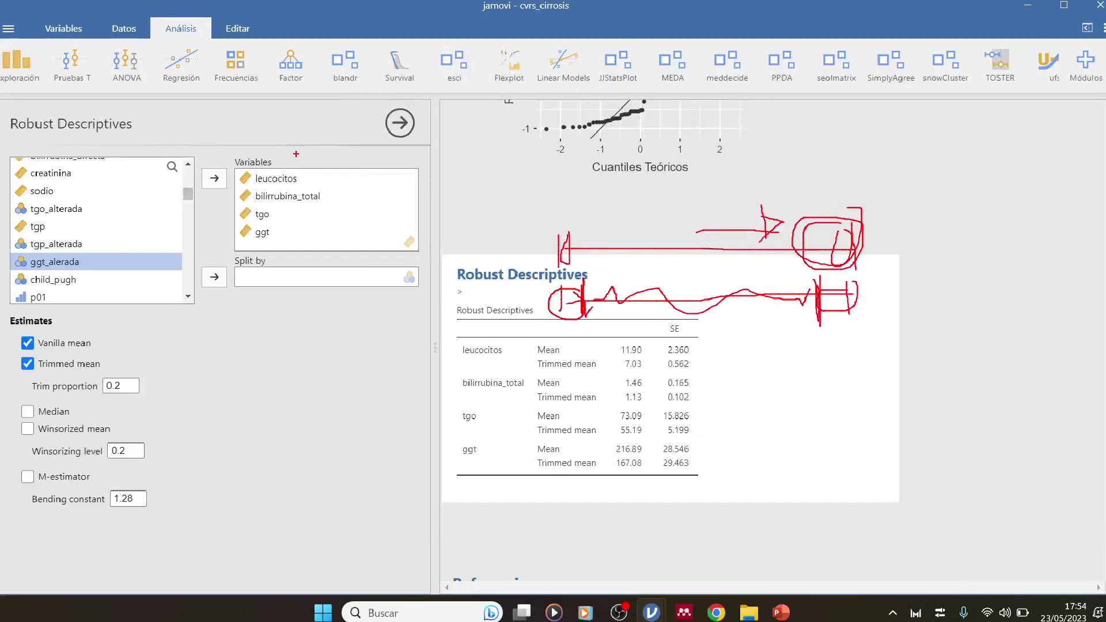
key(Escape)
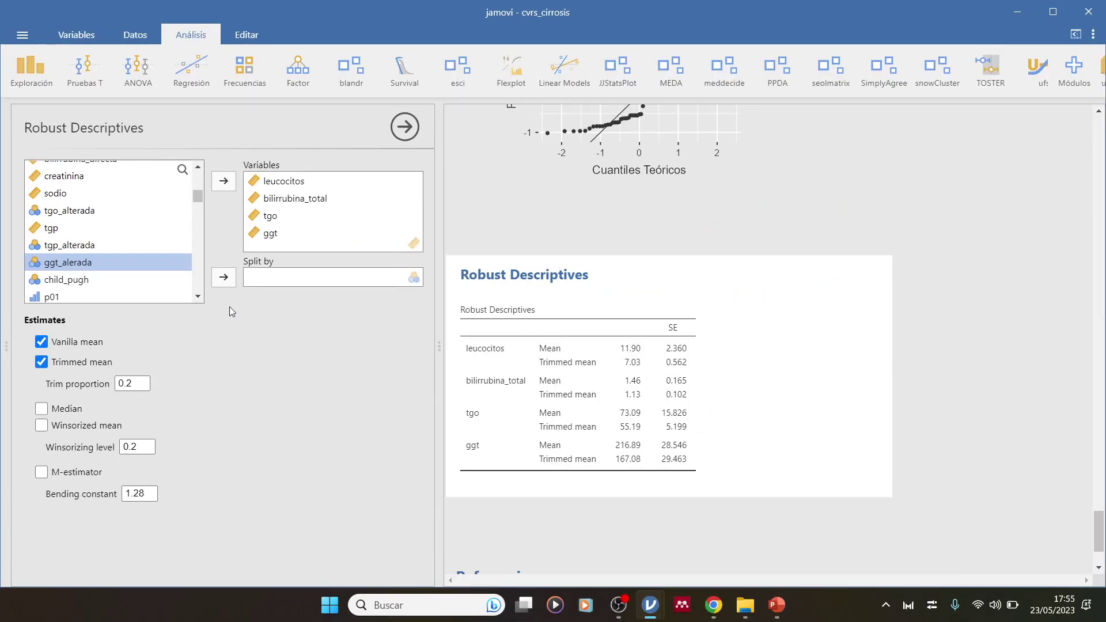
Step: Set the trim proportion of the trimmed mean to 0.1 and circle that setting
click(138, 386)
text(0.1)
click(559, 356)
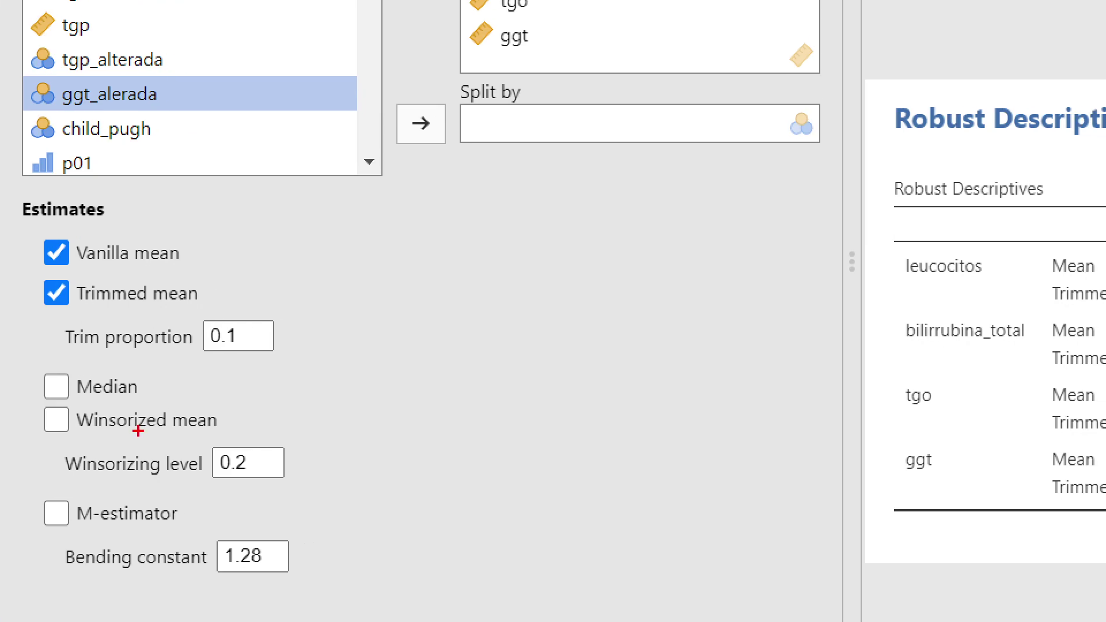
mouse_move(288, 306)
mouse_down()
mouse_move(235, 368)
mouse_move(323, 305)
mouse_up()
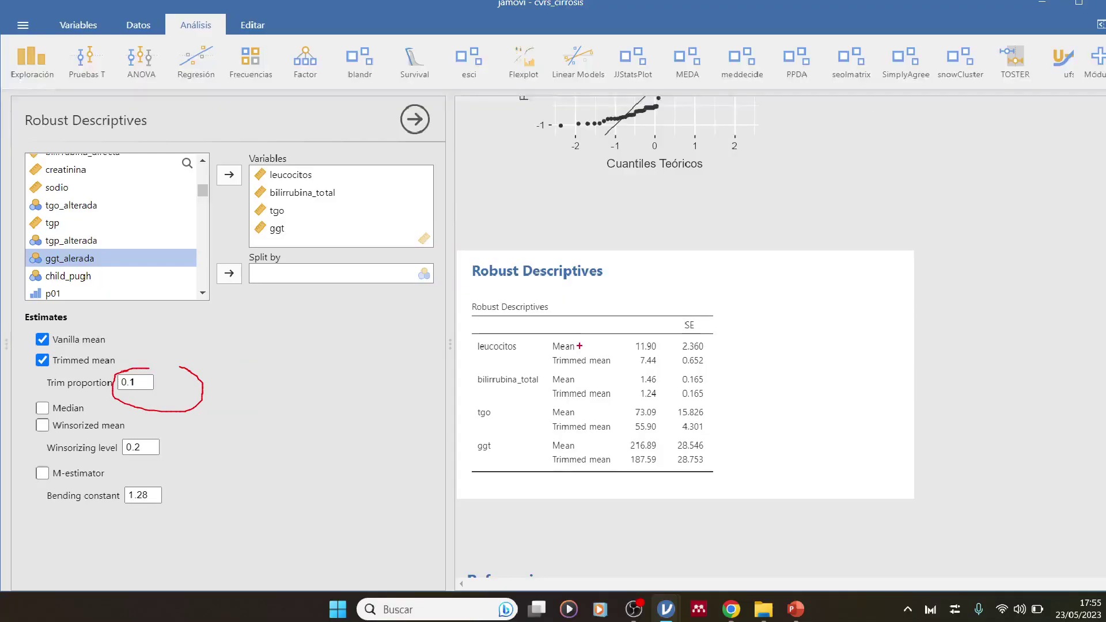
key(Escape)
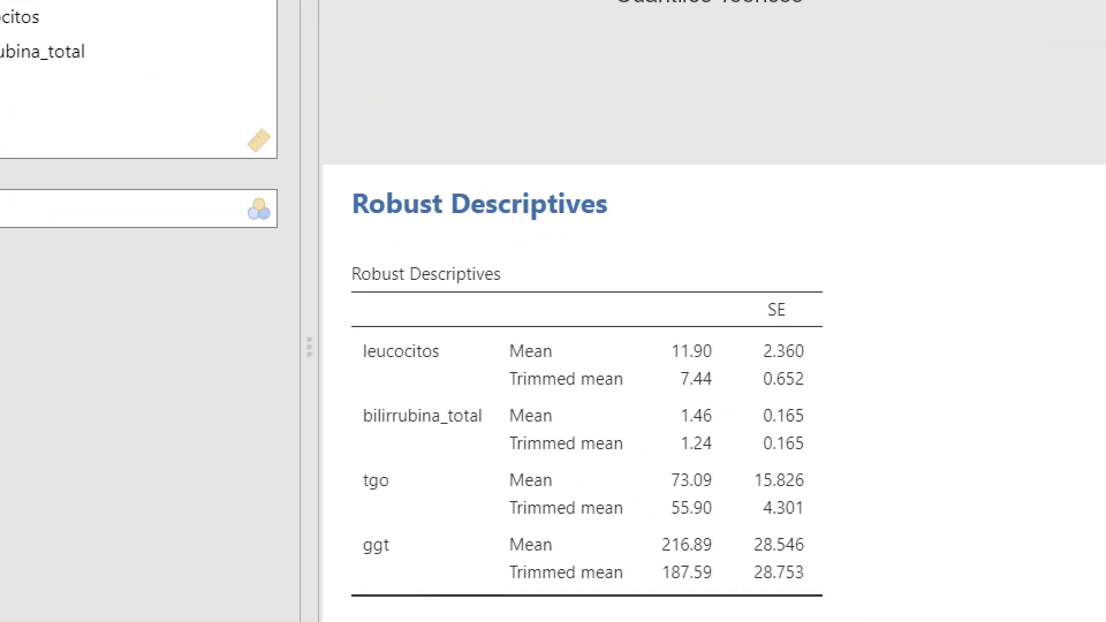
Step: Circle the mean and trimmed mean of leucocitos in the Robust Descriptives table and underline the corresponding bilirrubina_total rows
click(513, 362)
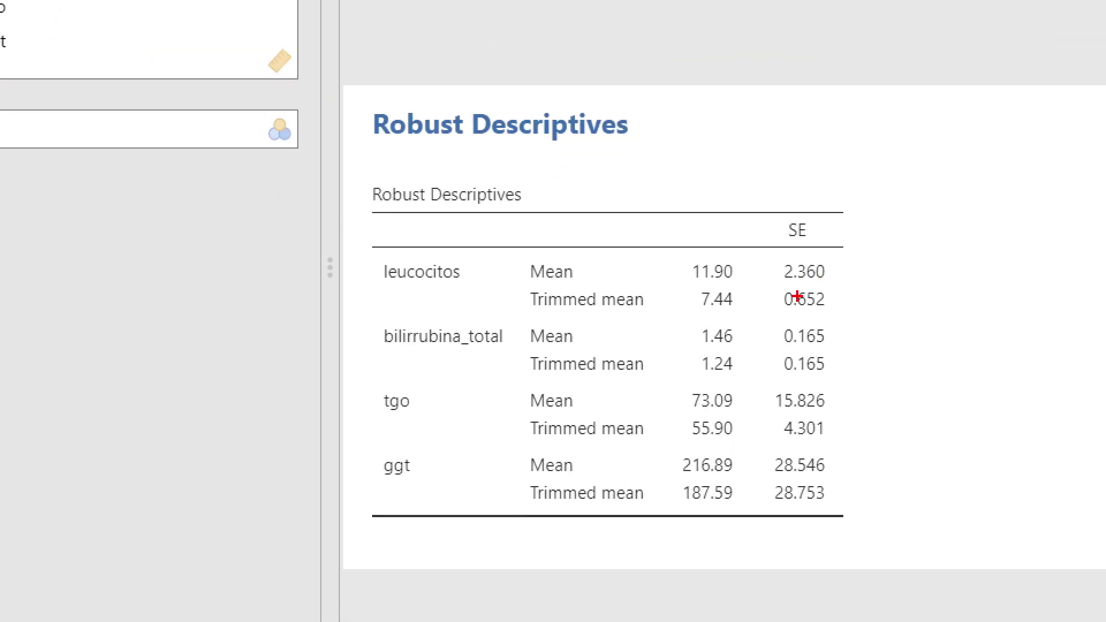
mouse_move(713, 285)
mouse_down()
mouse_move(688, 304)
mouse_move(749, 308)
mouse_move(663, 274)
mouse_move(749, 276)
mouse_move(716, 252)
mouse_up()
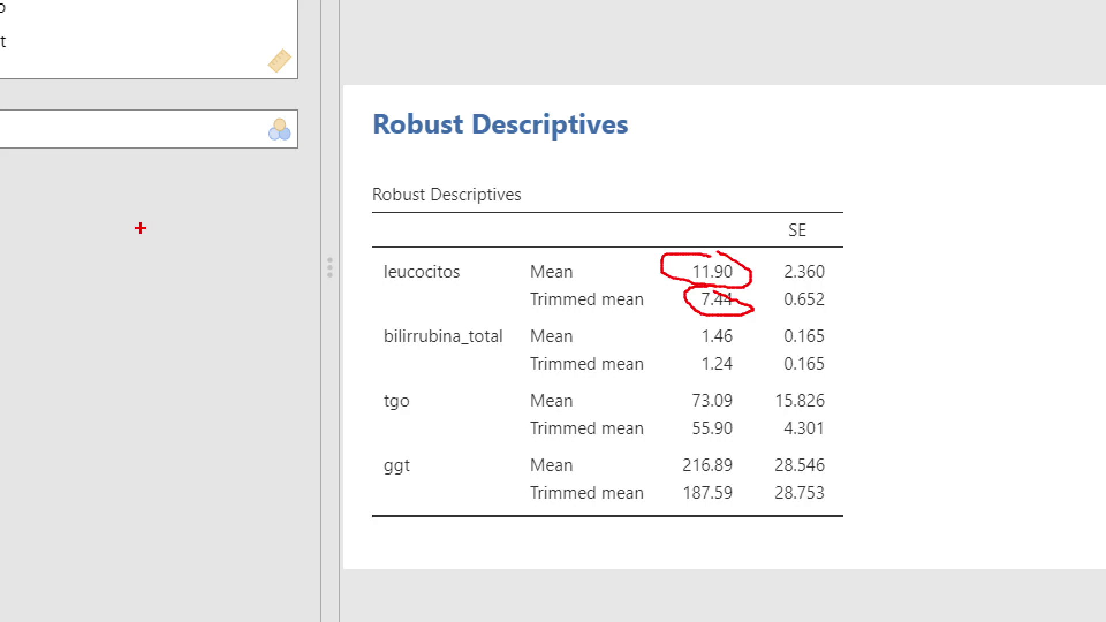
mouse_move(529, 309)
mouse_down()
mouse_move(661, 309)
mouse_move(625, 288)
mouse_move(520, 293)
mouse_up()
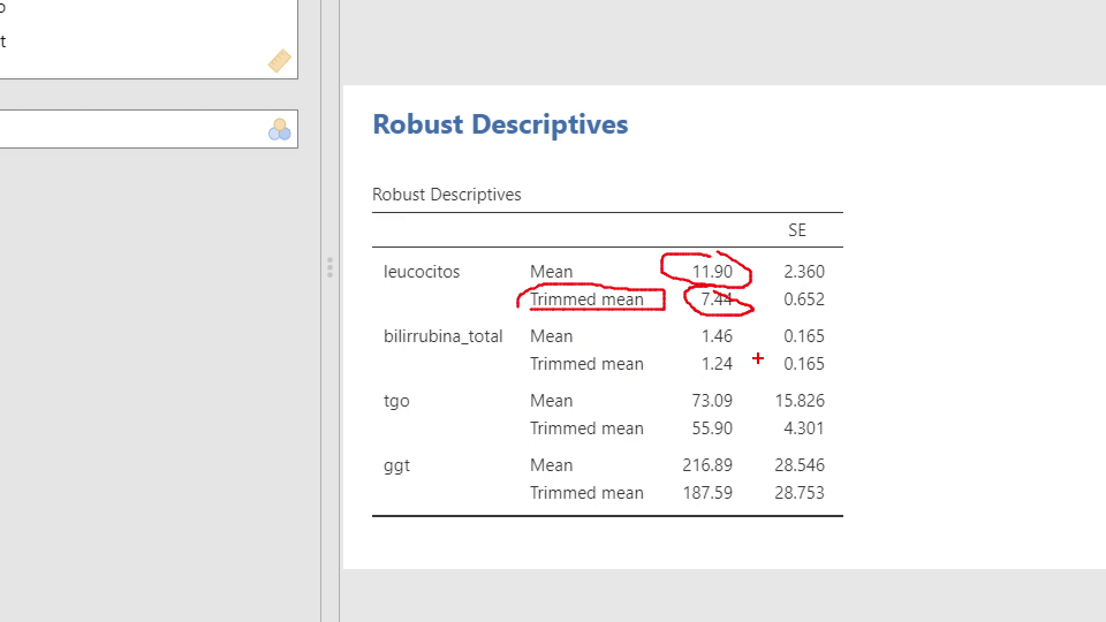
mouse_move(550, 353)
mouse_down()
mouse_move(759, 361)
mouse_move(760, 344)
mouse_up()
mouse_move(546, 373)
mouse_down()
mouse_move(751, 368)
mouse_move(742, 362)
mouse_up()
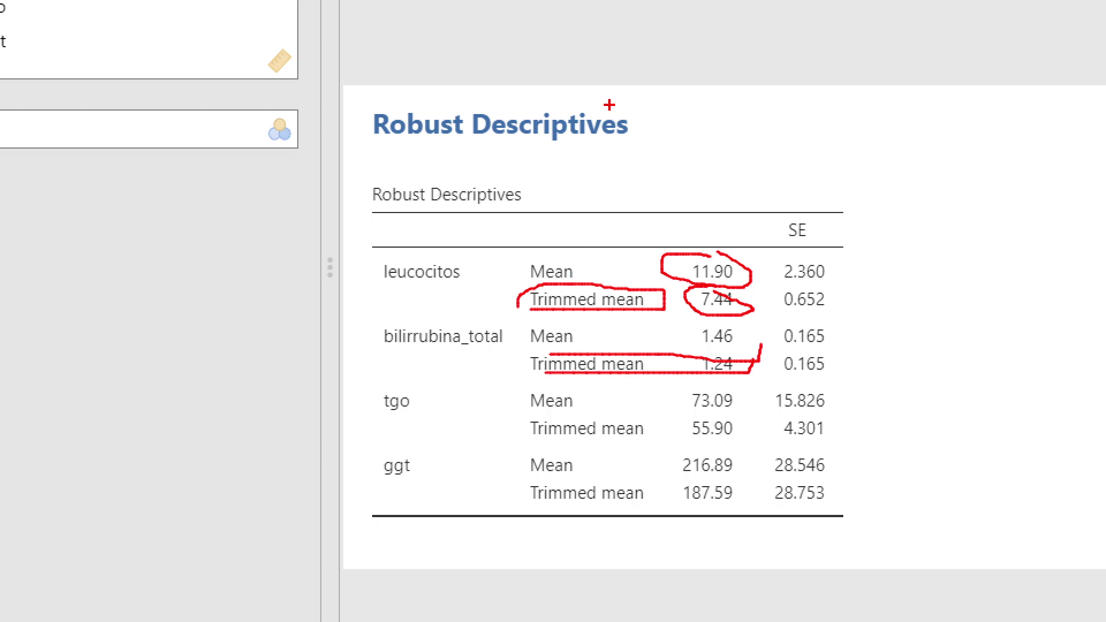
drag(509, 279, 510, 327)
mouse_move(529, 348)
mouse_down()
mouse_move(590, 349)
mouse_move(504, 349)
mouse_up()
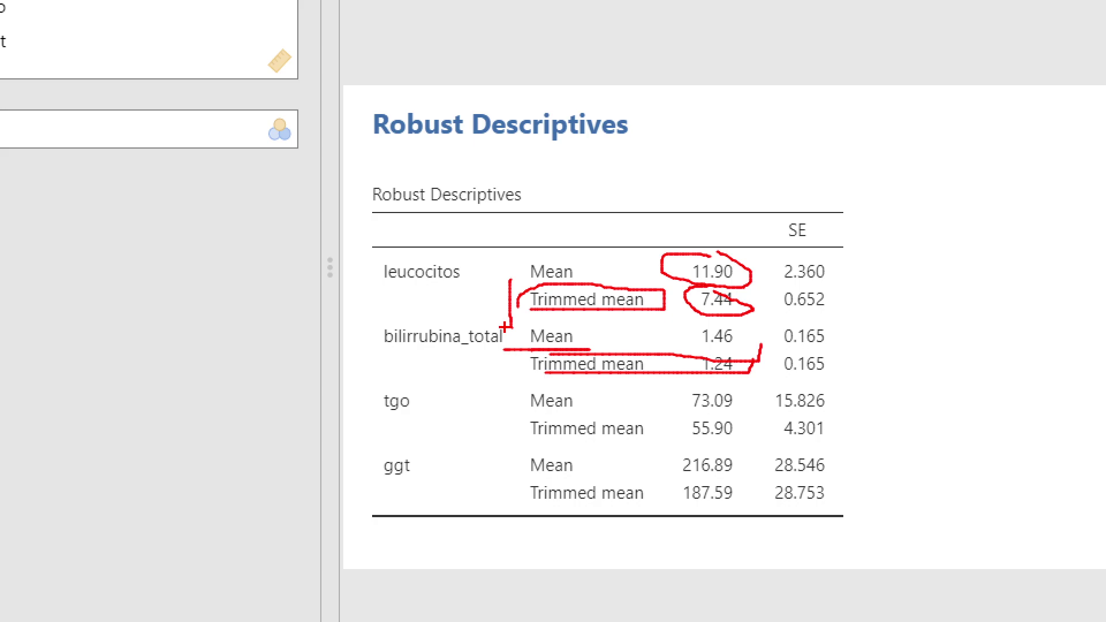
Step: Mark the tgo and ggt means, tick leucocitos and tgo, cross out bilirrubina_total and ggt, and clear the annotations
mouse_move(679, 414)
mouse_down()
mouse_move(767, 406)
mouse_move(765, 426)
mouse_up()
drag(690, 433, 767, 429)
drag(683, 477, 758, 475)
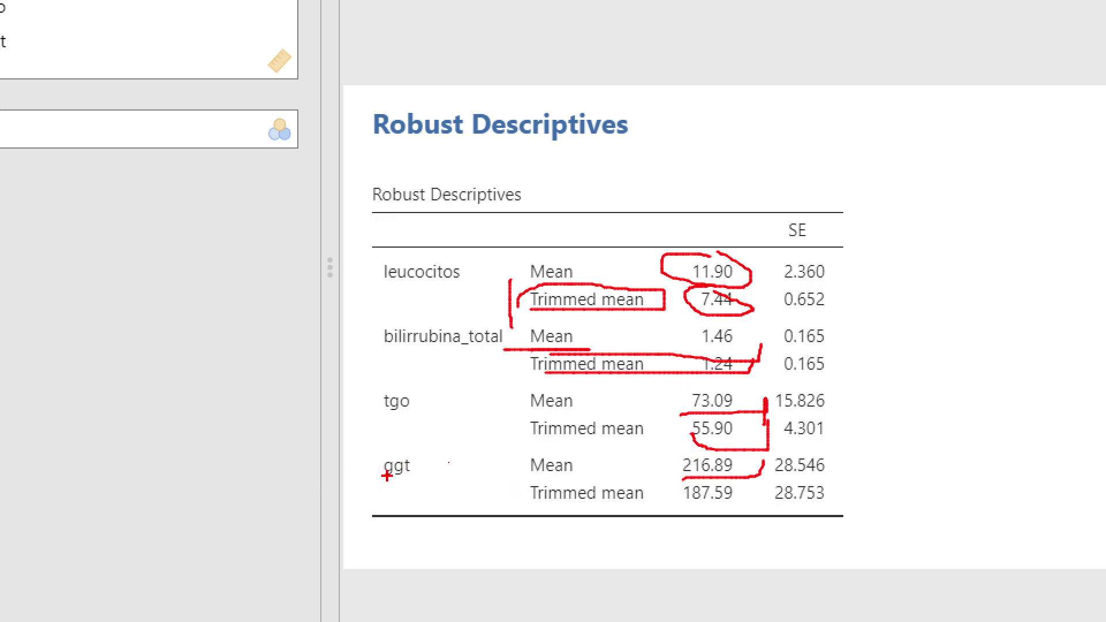
mouse_move(594, 268)
mouse_down()
mouse_move(594, 297)
mouse_move(641, 255)
mouse_up()
drag(576, 415, 627, 382)
mouse_move(425, 309)
mouse_down()
mouse_move(426, 348)
mouse_move(441, 364)
mouse_up()
mouse_move(440, 483)
mouse_down()
mouse_move(433, 524)
mouse_move(464, 527)
mouse_up()
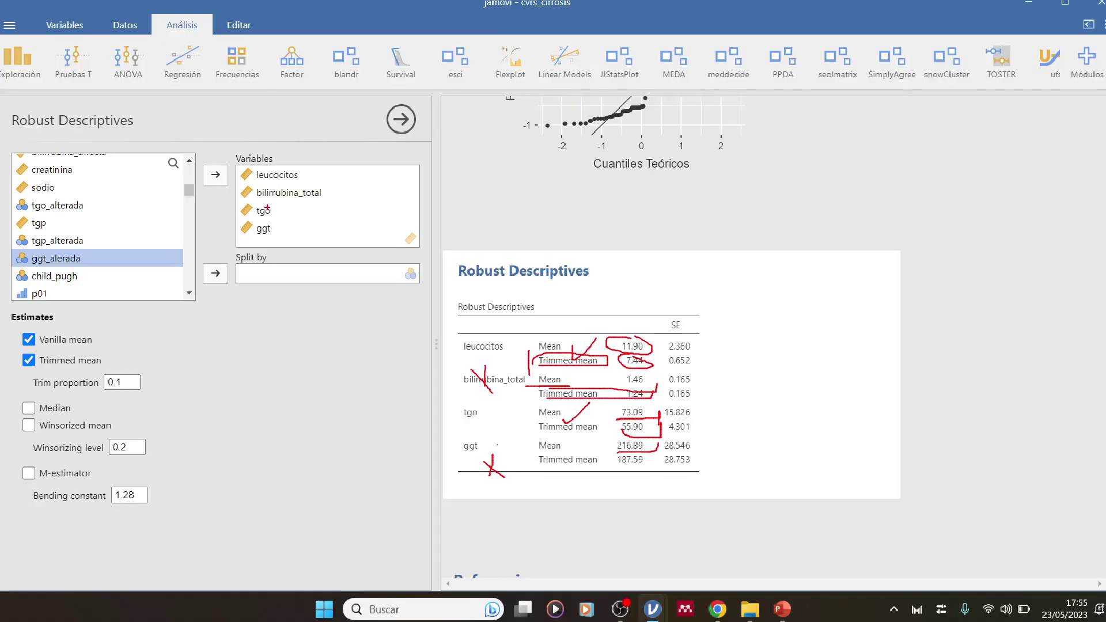
key(Escape)
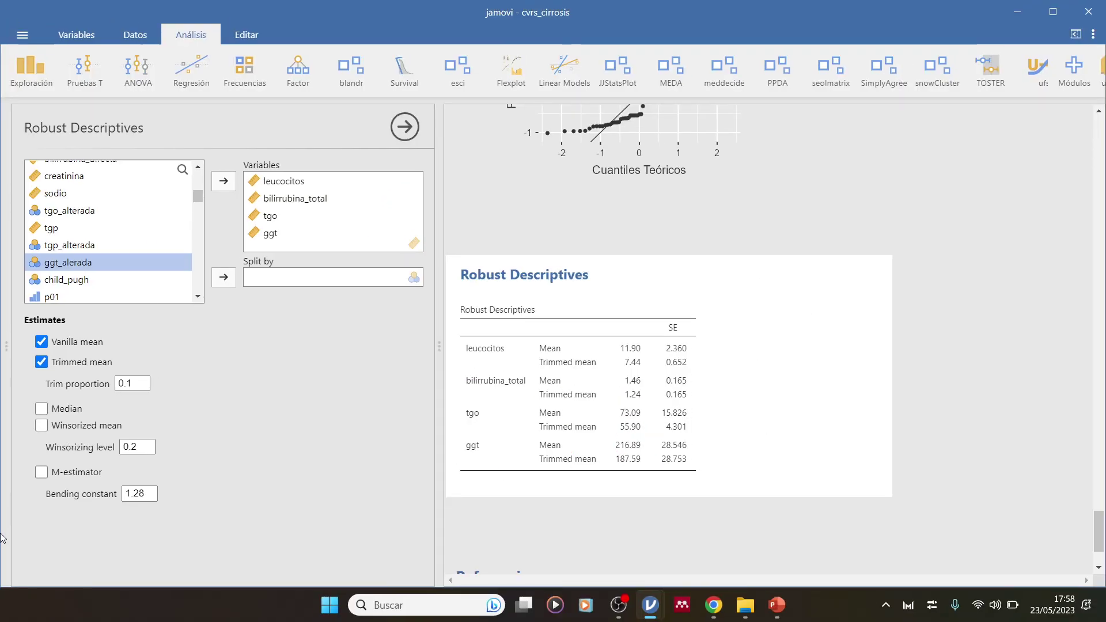
Step: Add the median to the robust estimates and annotate the leucocitos mean, trimmed mean and median for comparison
click(41, 410)
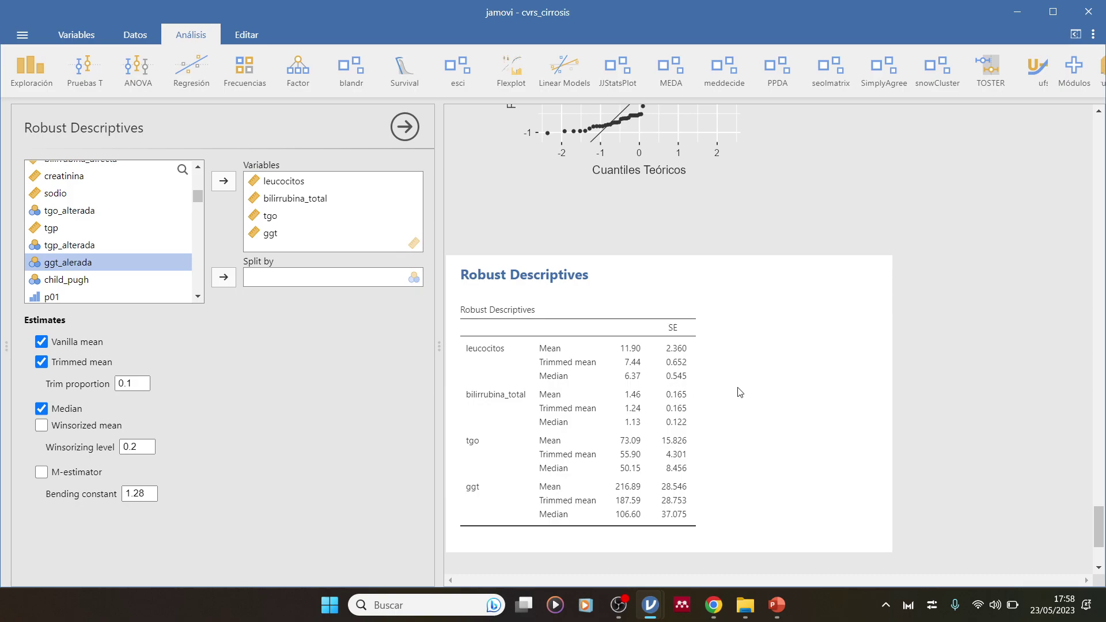
key(ctrl+1)
click(647, 298)
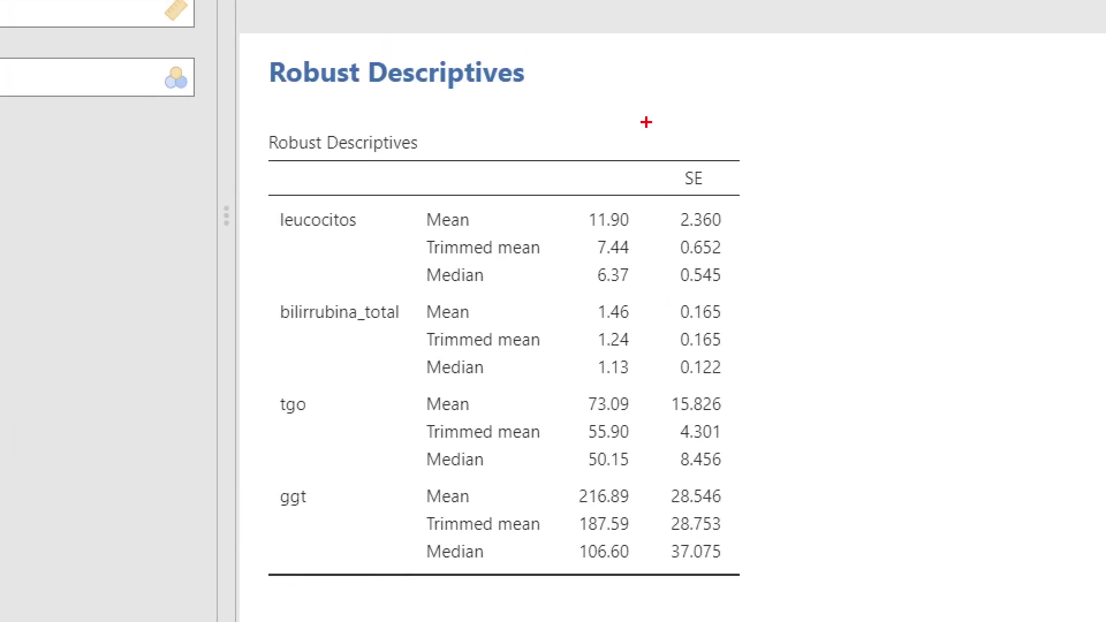
mouse_move(573, 265)
mouse_down()
mouse_move(632, 295)
mouse_move(628, 255)
mouse_move(582, 259)
mouse_up()
mouse_move(573, 196)
mouse_down()
mouse_move(576, 241)
mouse_move(640, 191)
mouse_move(585, 196)
mouse_up()
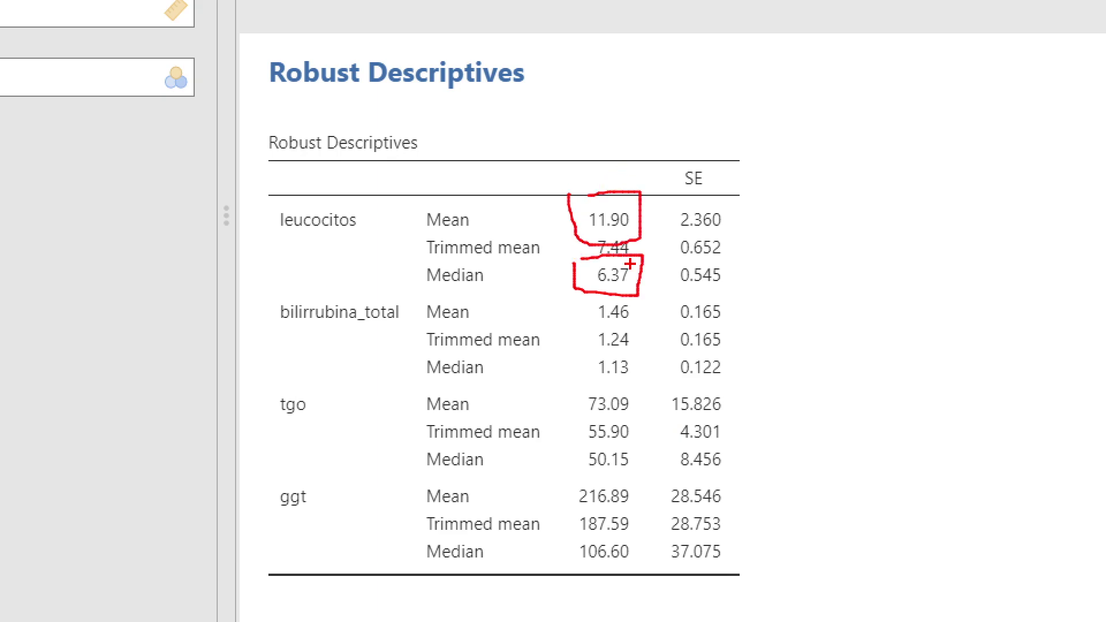
mouse_move(645, 251)
mouse_down()
mouse_move(700, 249)
mouse_move(648, 250)
mouse_move(680, 274)
mouse_move(671, 232)
mouse_move(681, 274)
mouse_up()
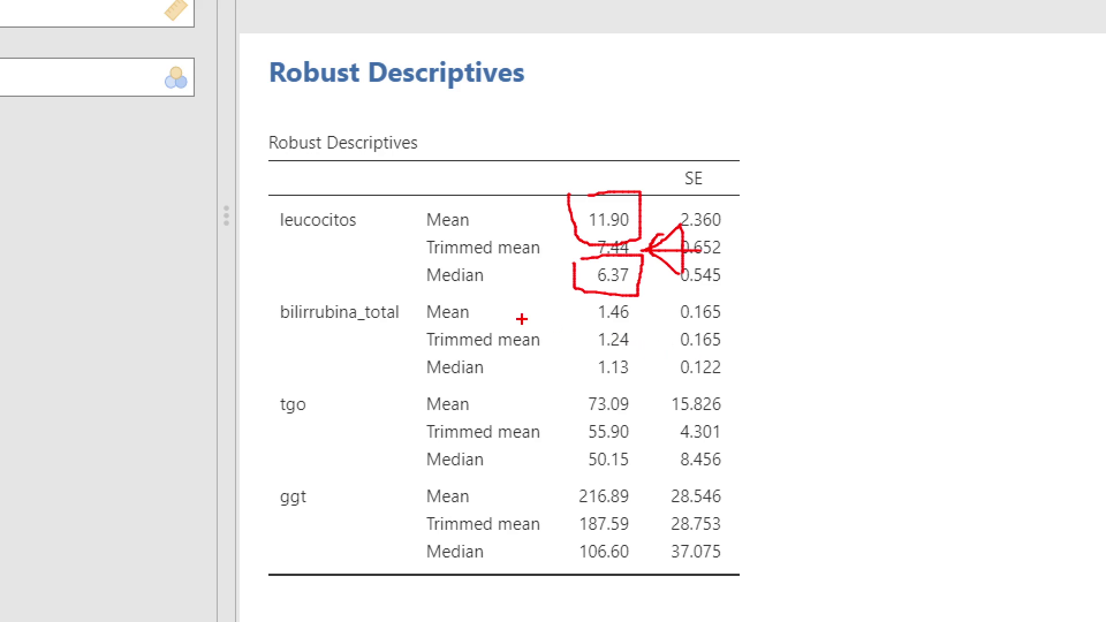
Step: Underline the three bilirrubina_total estimates, frame its median and bracket the two means, then clear the annotations
drag(568, 330, 645, 318)
drag(578, 348, 654, 348)
drag(577, 379, 654, 378)
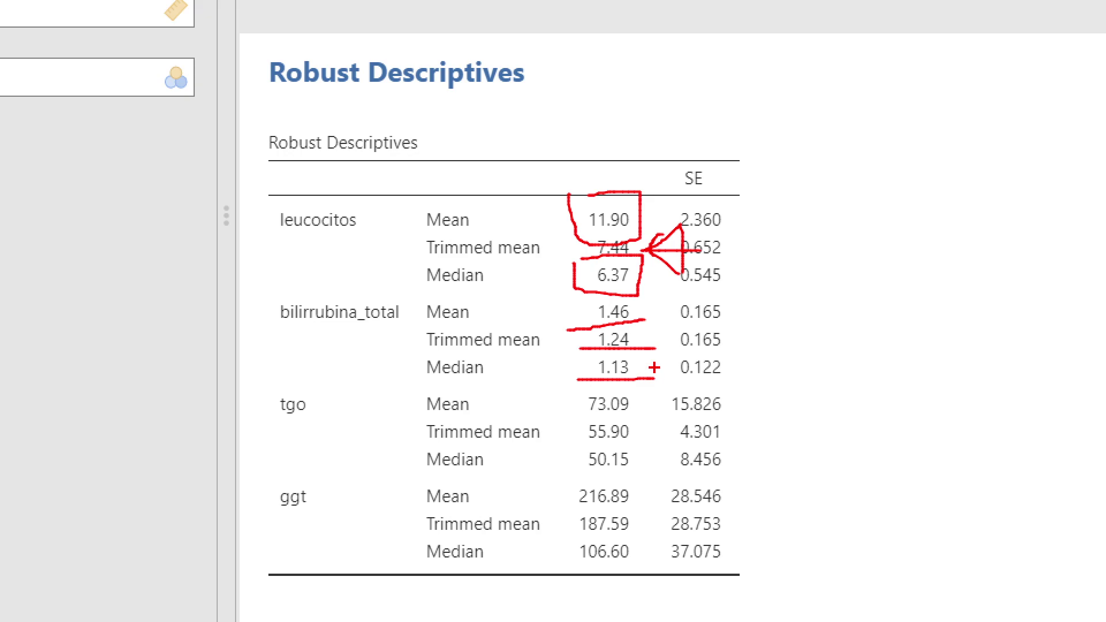
drag(568, 353, 567, 383)
drag(659, 351, 656, 366)
mouse_move(547, 302)
mouse_down()
mouse_move(524, 333)
mouse_move(549, 341)
mouse_up()
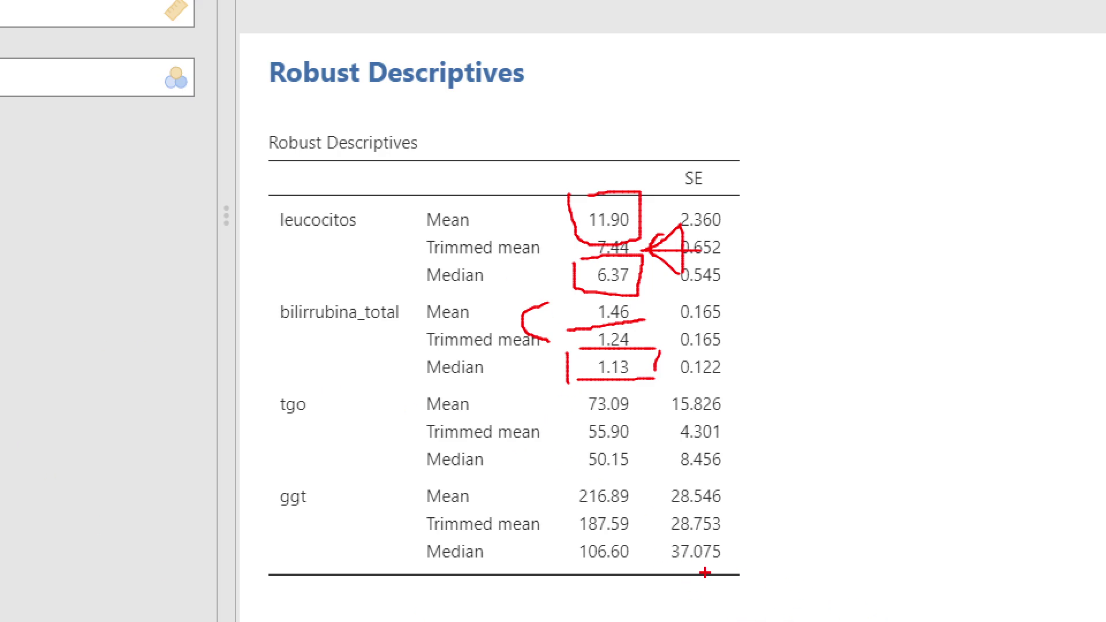
key(Escape)
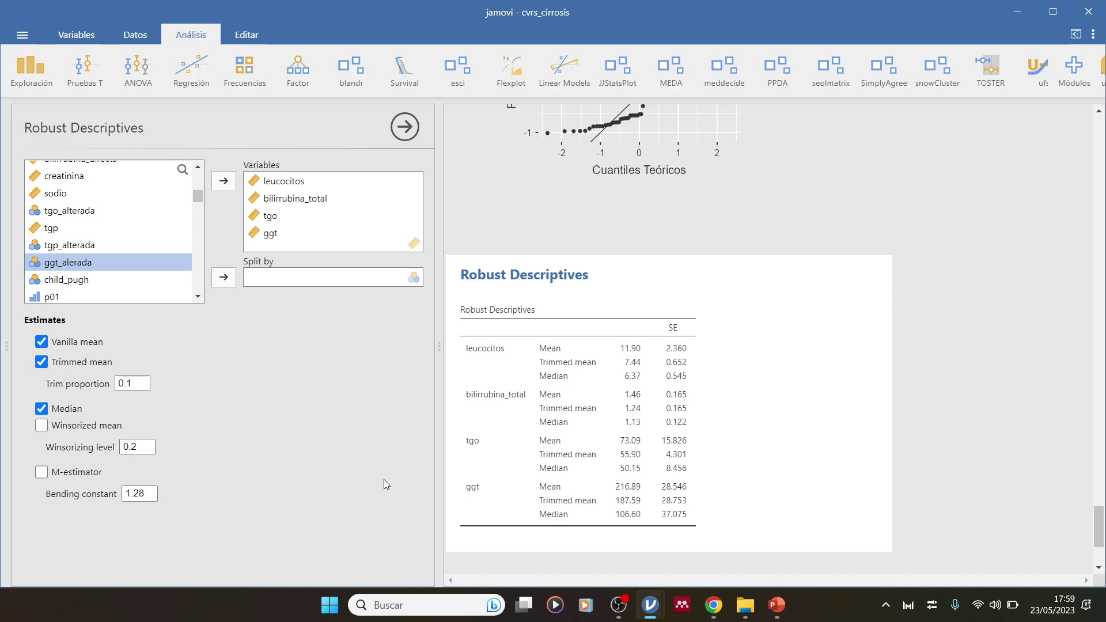
Step: Add the Winsorized mean to the robust estimates and mark the leucocitos mean, trimmed mean, Winsorized mean and median
click(40, 426)
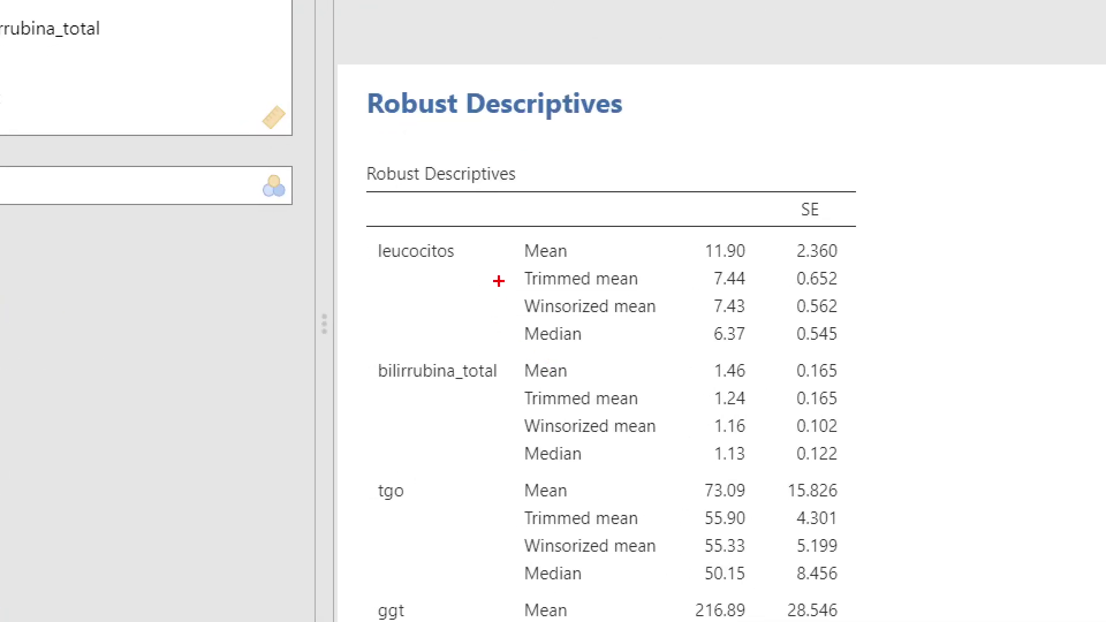
drag(508, 304, 523, 306)
drag(523, 260, 541, 260)
mouse_move(693, 260)
mouse_down()
mouse_move(761, 261)
mouse_move(792, 284)
mouse_up()
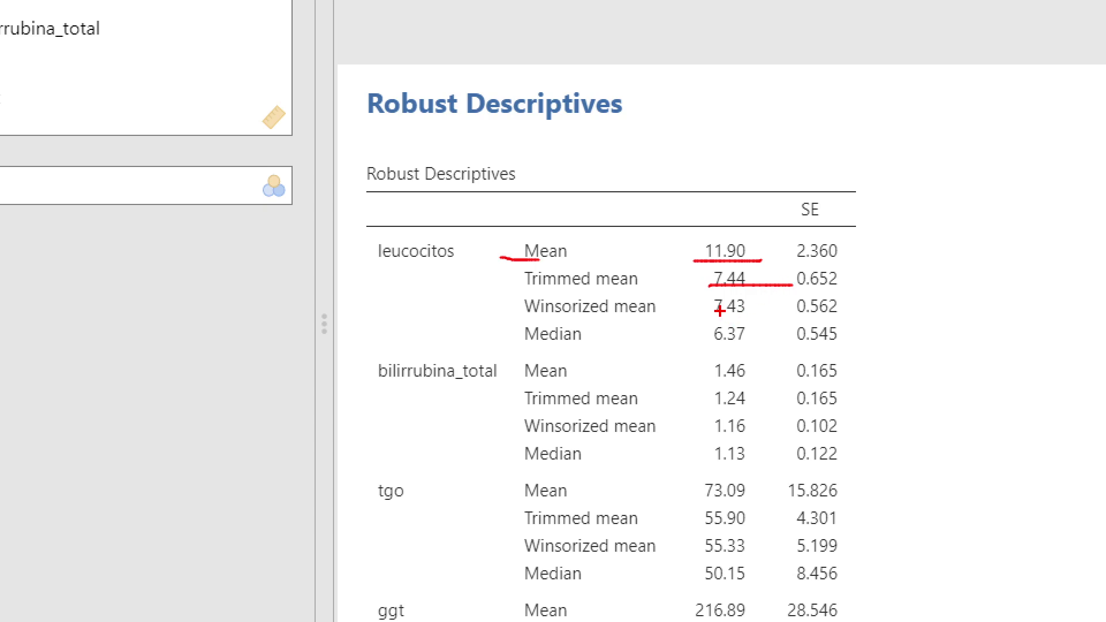
drag(692, 315, 759, 316)
mouse_move(628, 261)
mouse_down()
mouse_move(527, 262)
mouse_move(624, 320)
mouse_move(665, 252)
mouse_up()
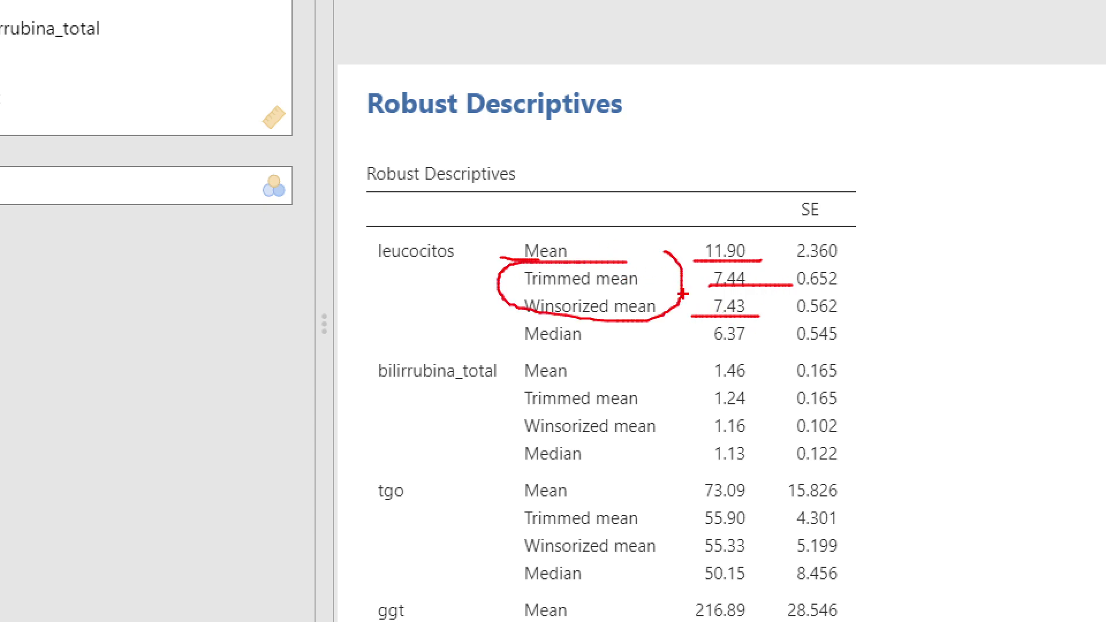
mouse_move(703, 326)
mouse_down()
mouse_move(780, 353)
mouse_move(793, 329)
mouse_up()
mouse_move(403, 279)
mouse_down()
mouse_move(413, 301)
mouse_move(498, 267)
mouse_up()
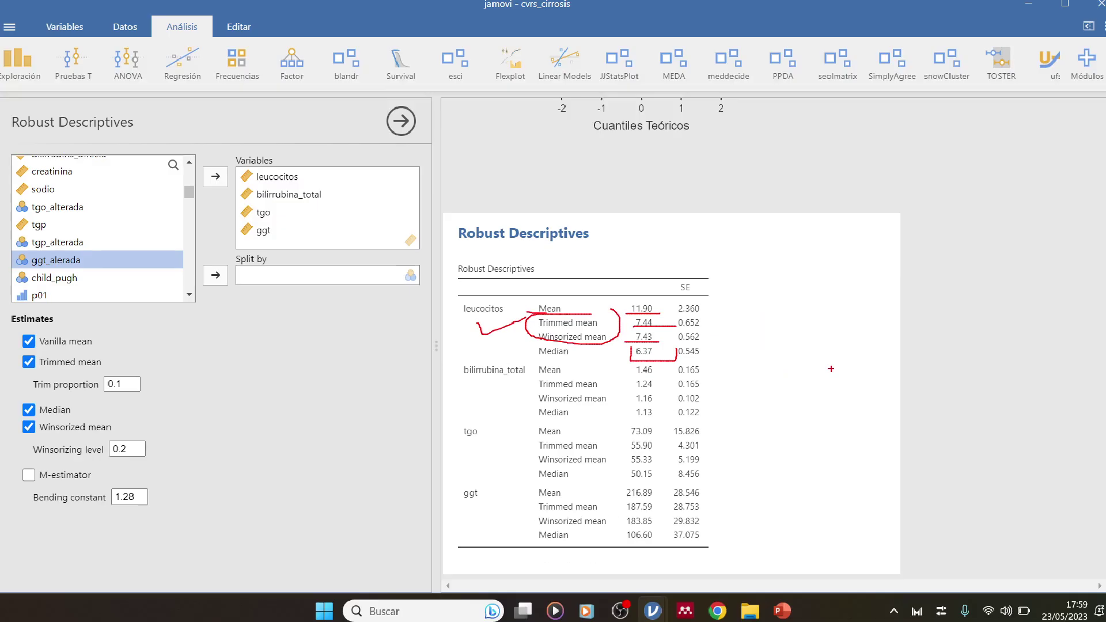
key(Escape)
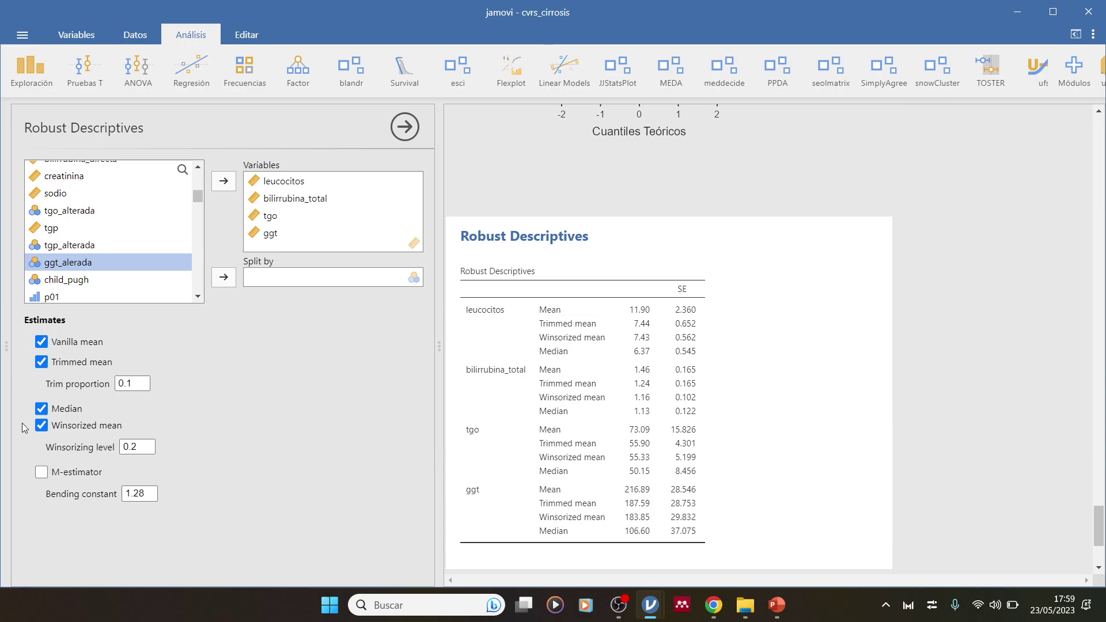
Step: Add the M-estimator and remove bilirrubina_total and ggt from the Robust Descriptives variables
click(37, 473)
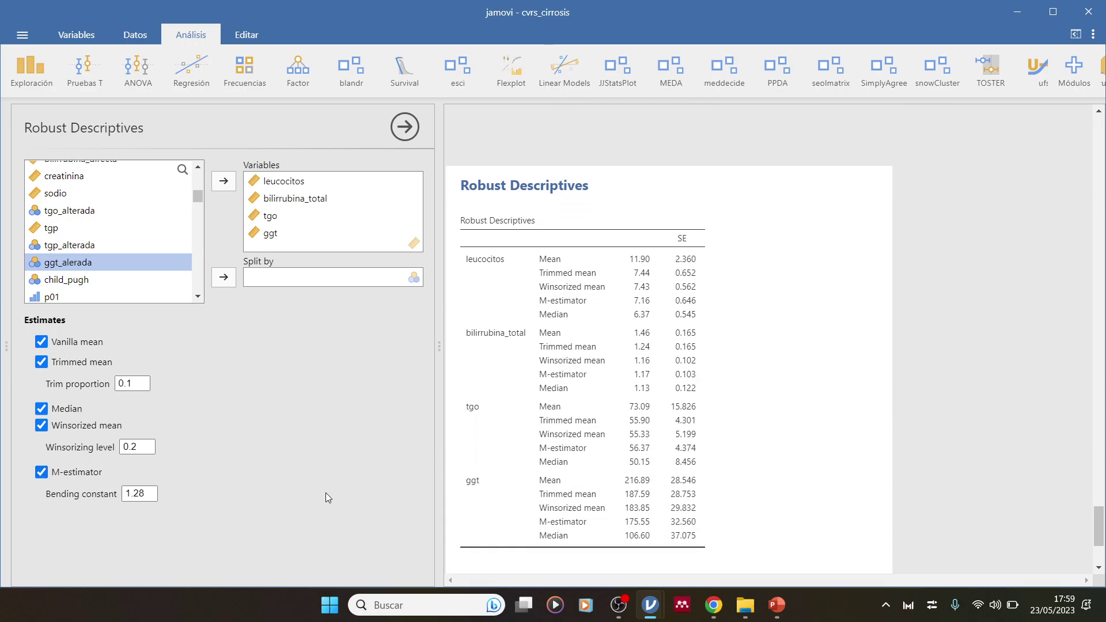
click(262, 201)
click(222, 182)
click(255, 215)
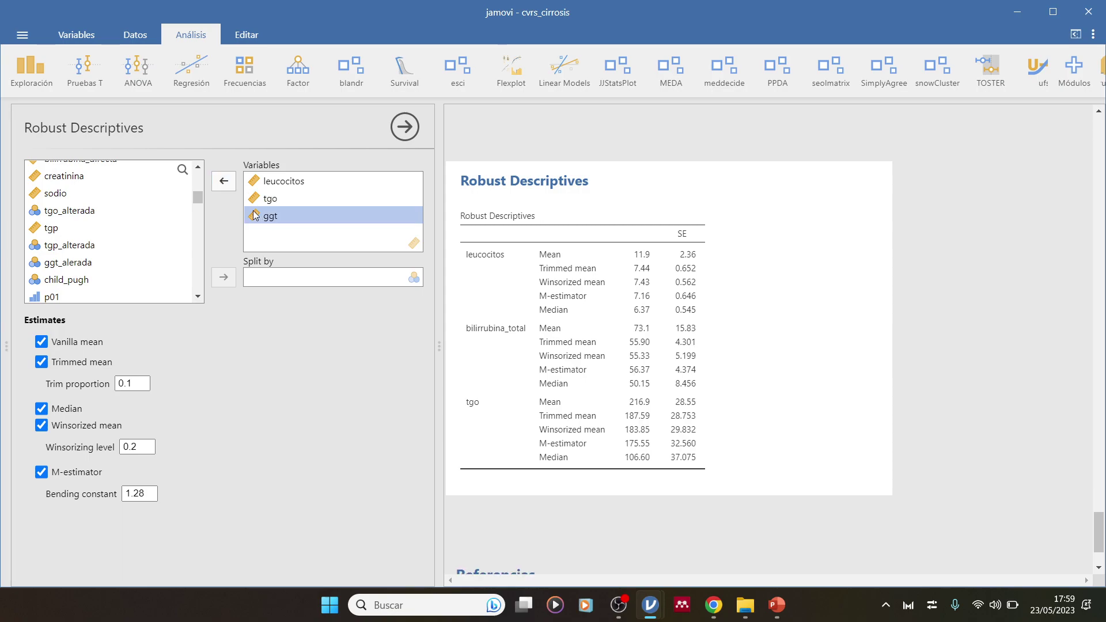
click(223, 182)
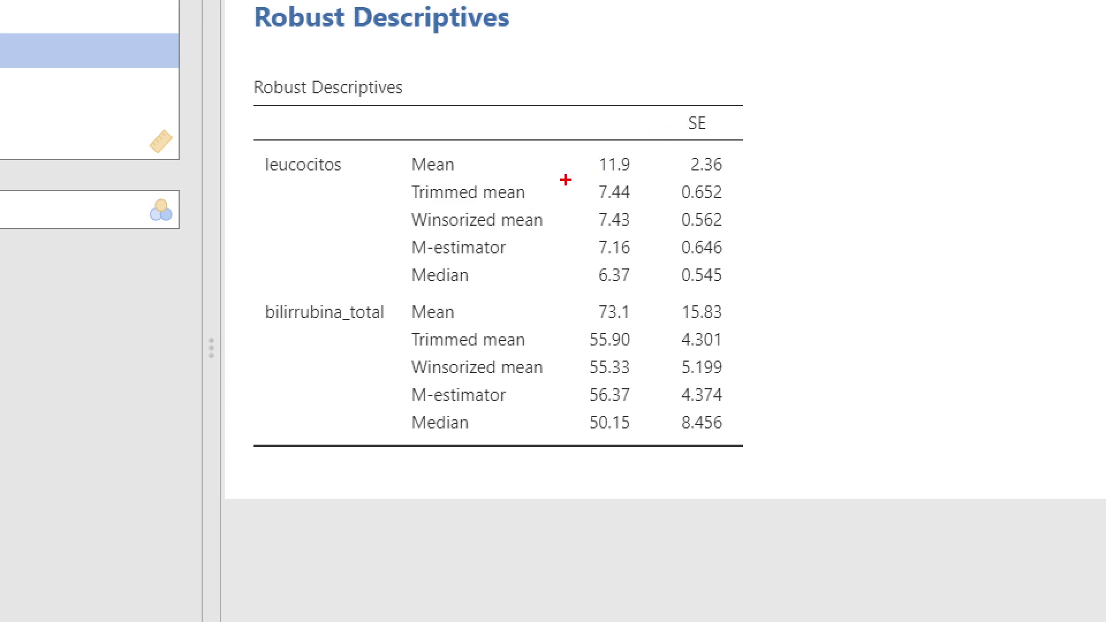
Step: Tick the leucocitos block, circle its trimmed mean, Winsorized mean and M-estimator, and frame its median and mean
drag(790, 149, 895, 140)
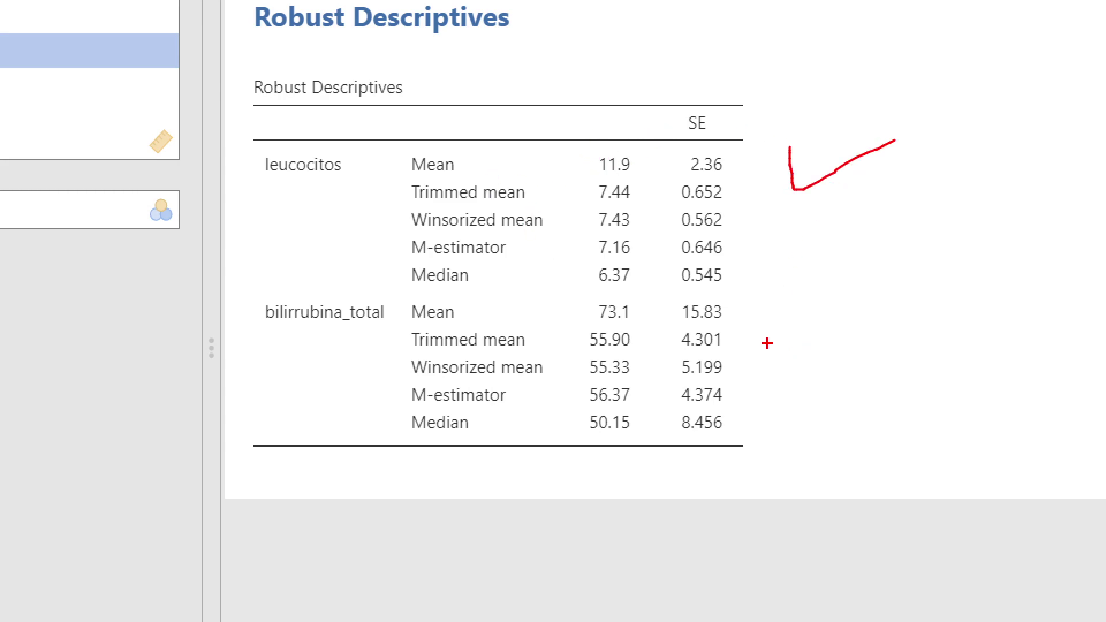
drag(776, 343, 952, 343)
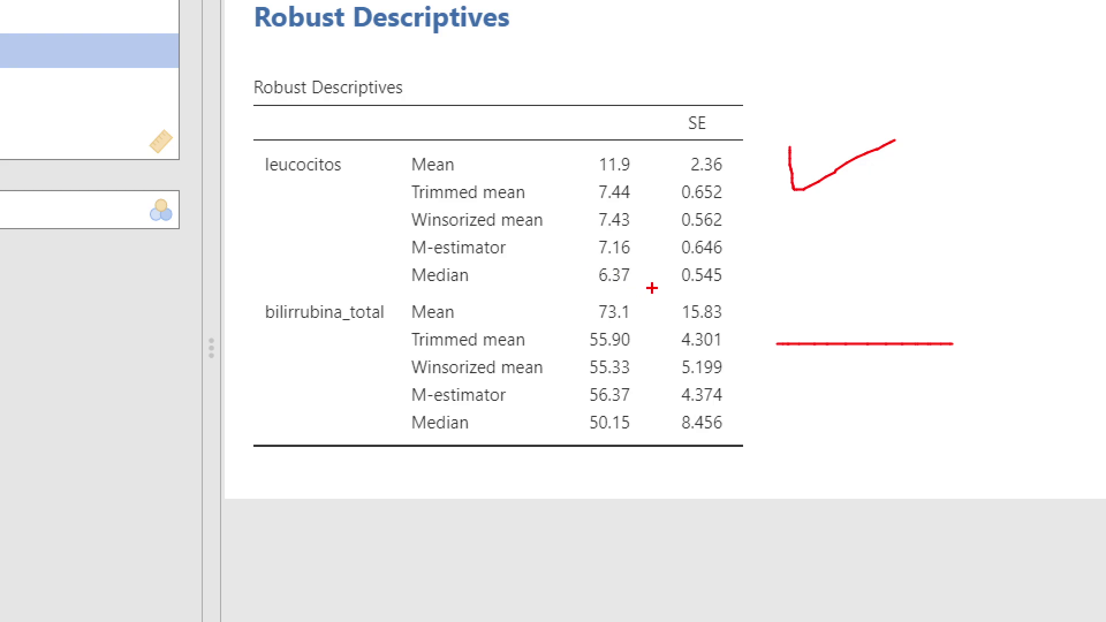
mouse_move(639, 182)
mouse_down()
mouse_move(618, 180)
mouse_move(580, 207)
mouse_move(618, 268)
mouse_move(665, 199)
mouse_move(638, 183)
mouse_up()
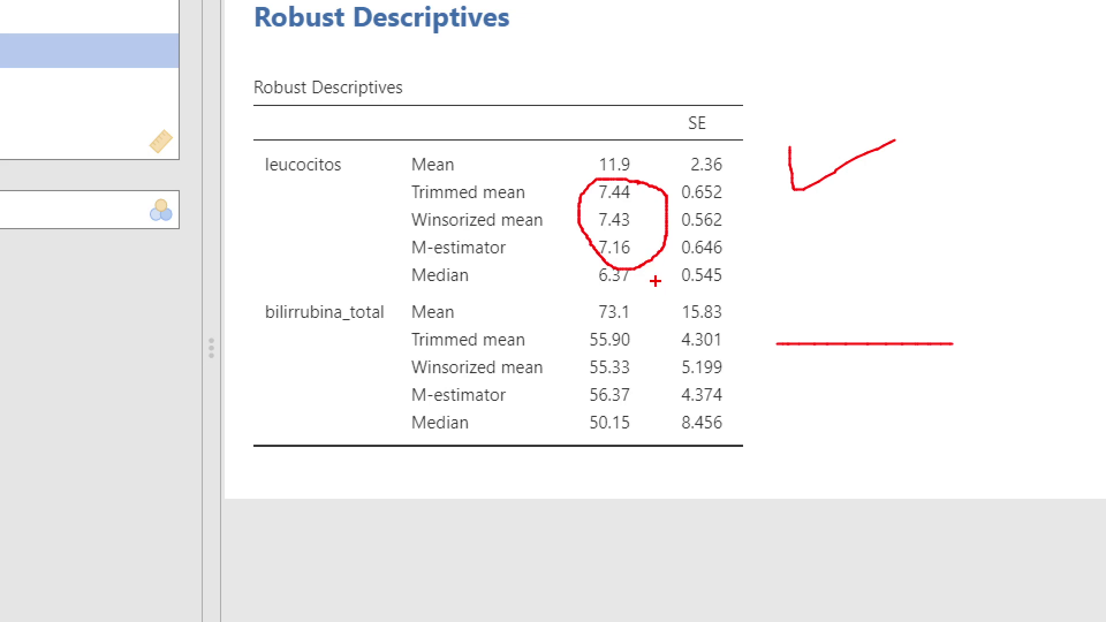
mouse_move(584, 265)
mouse_down()
mouse_move(563, 297)
mouse_move(664, 286)
mouse_move(573, 262)
mouse_up()
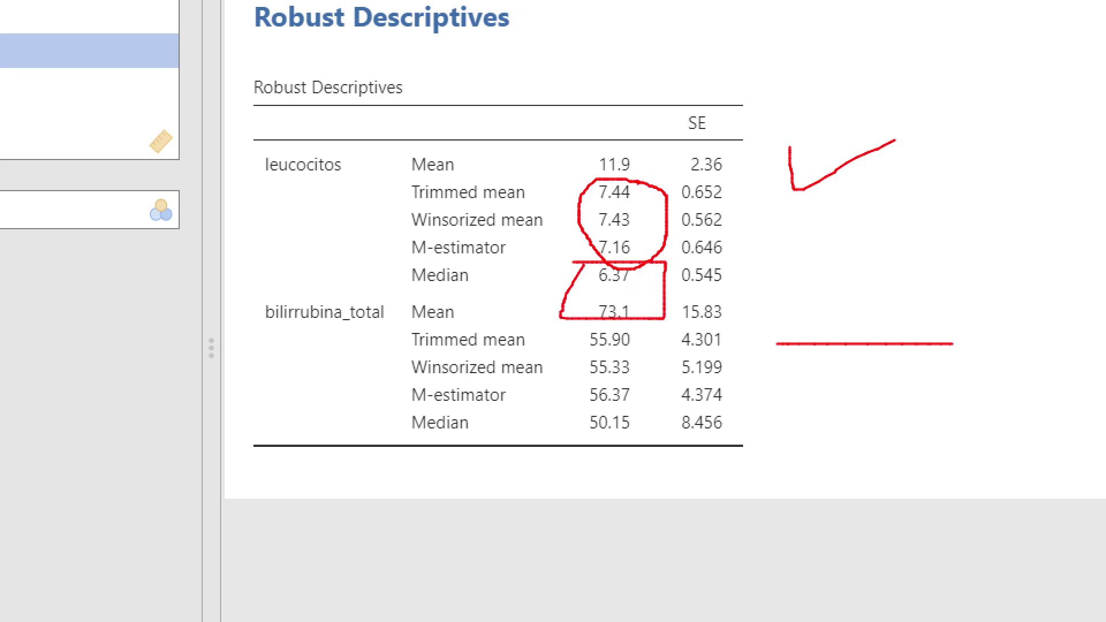
mouse_move(575, 148)
mouse_down()
mouse_move(576, 185)
mouse_move(675, 129)
mouse_move(528, 138)
mouse_up()
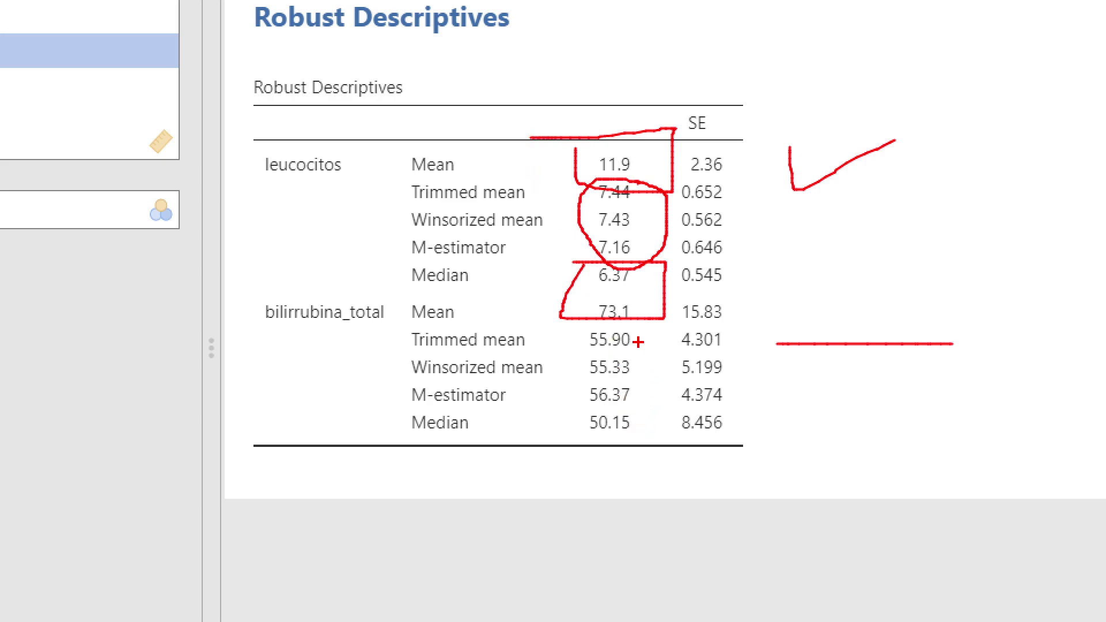
Step: Bracket the robust estimates and median in the second block of the Robust Descriptives table, then clear the annotations
drag(582, 342, 564, 438)
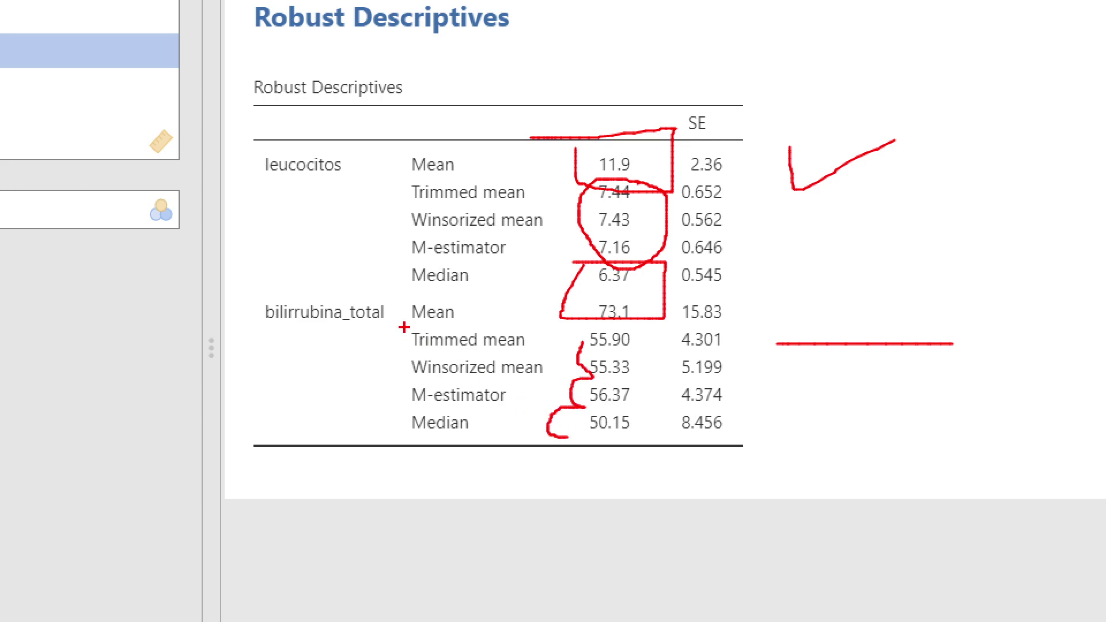
mouse_move(388, 417)
mouse_down()
mouse_move(382, 471)
mouse_move(385, 419)
mouse_move(661, 413)
mouse_move(420, 474)
mouse_move(358, 465)
mouse_up()
key(Escape)
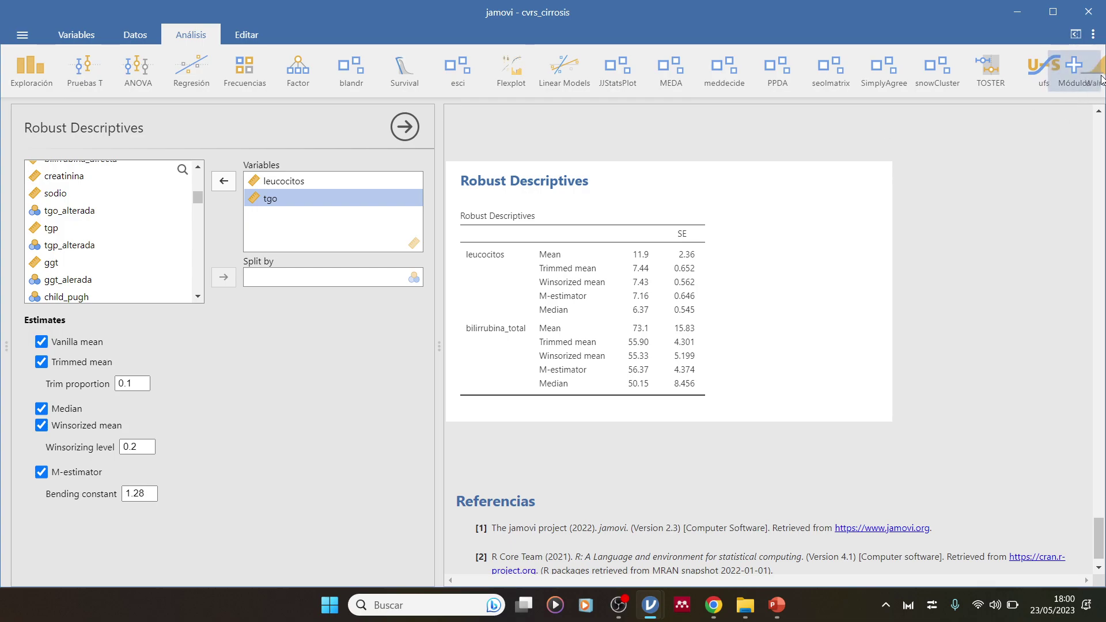
Step: Create a Box & Violin Plots analysis for the leucocitos variable
click(1099, 68)
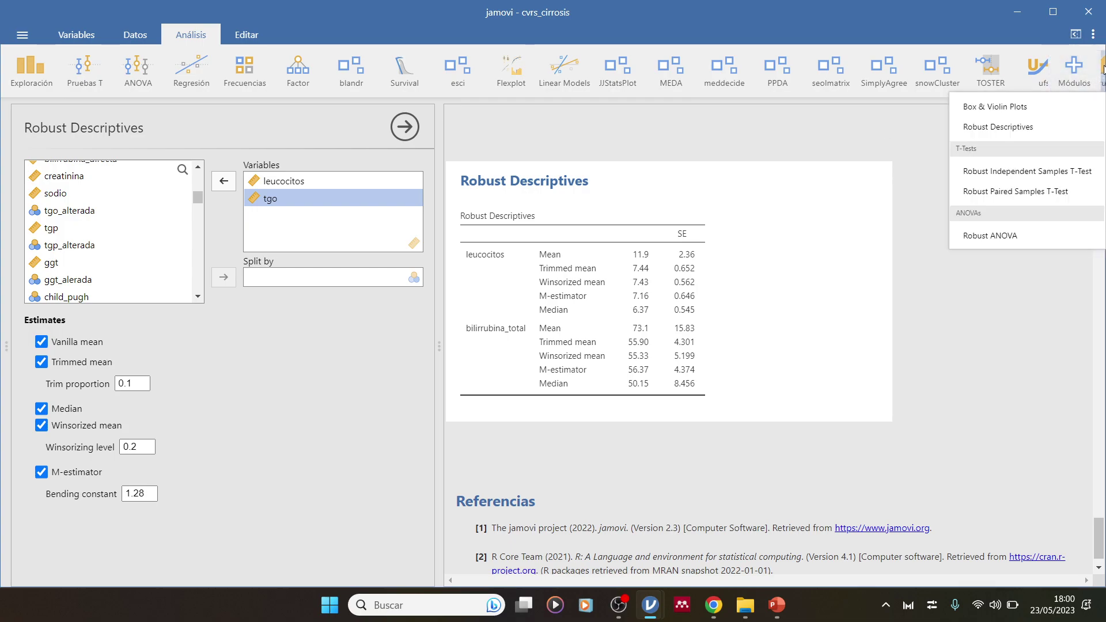
click(1025, 107)
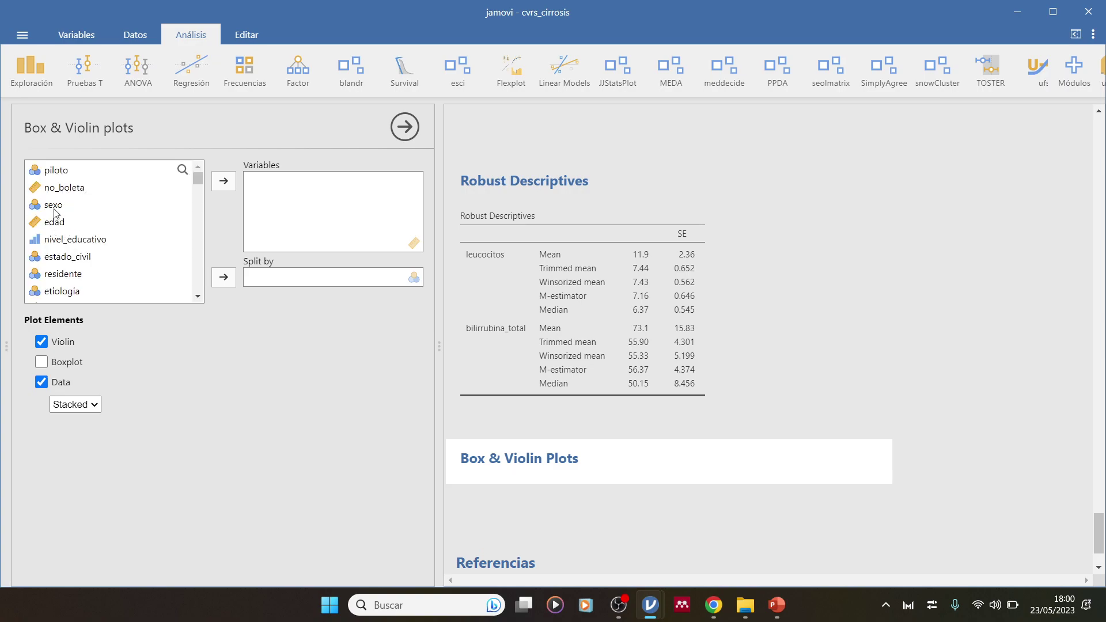
scroll(55, 230, down, 4)
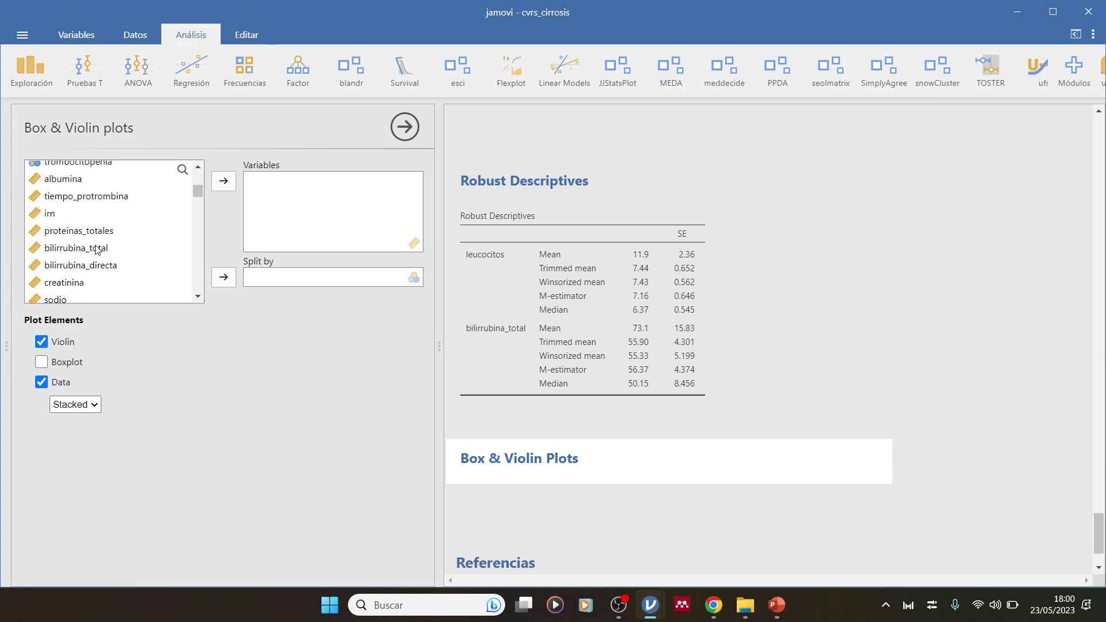
click(80, 183)
scroll(88, 232, up, 3)
scroll(87, 236, down, 3)
scroll(86, 242, up, 4)
scroll(85, 246, down, 3)
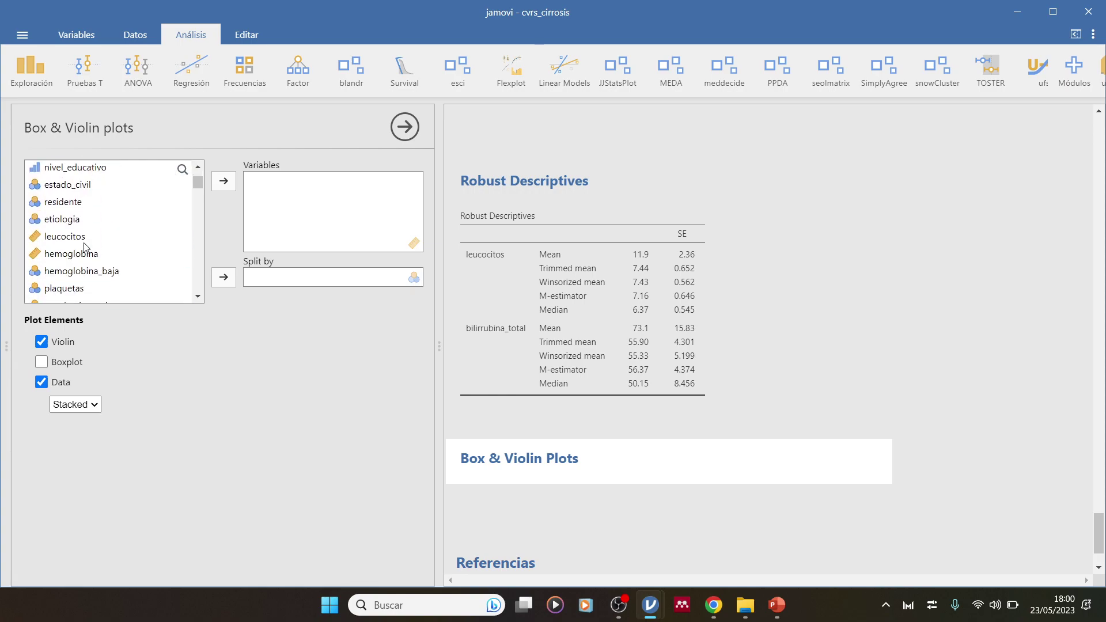
click(80, 237)
click(223, 182)
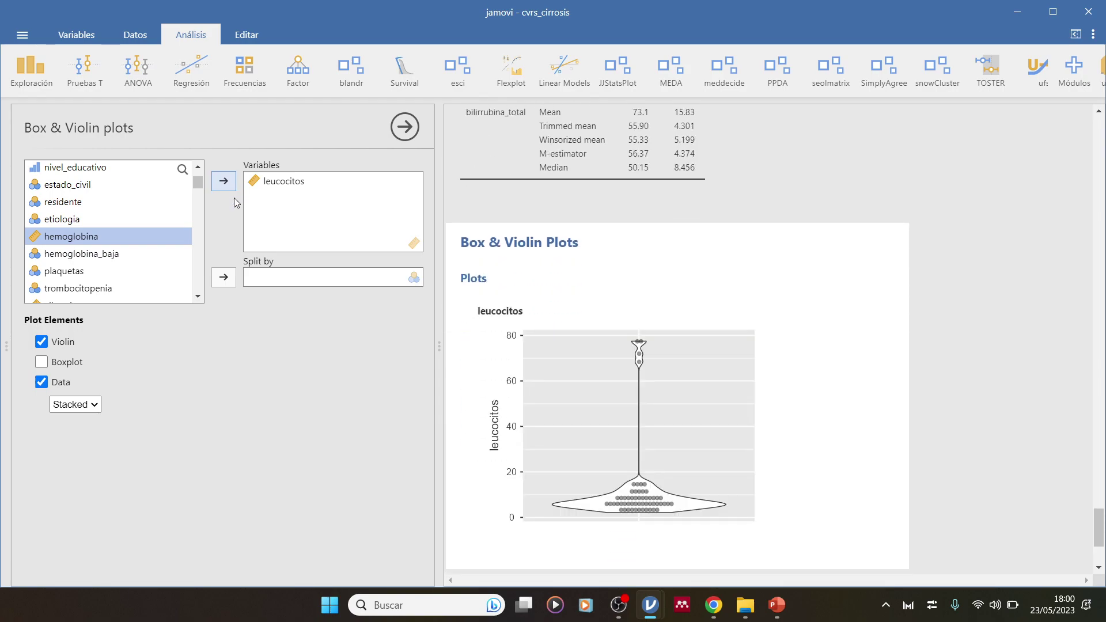
Step: Add the boxplot to the leucocitos plot, set its data points to Jittered, and close the analysis options
click(56, 365)
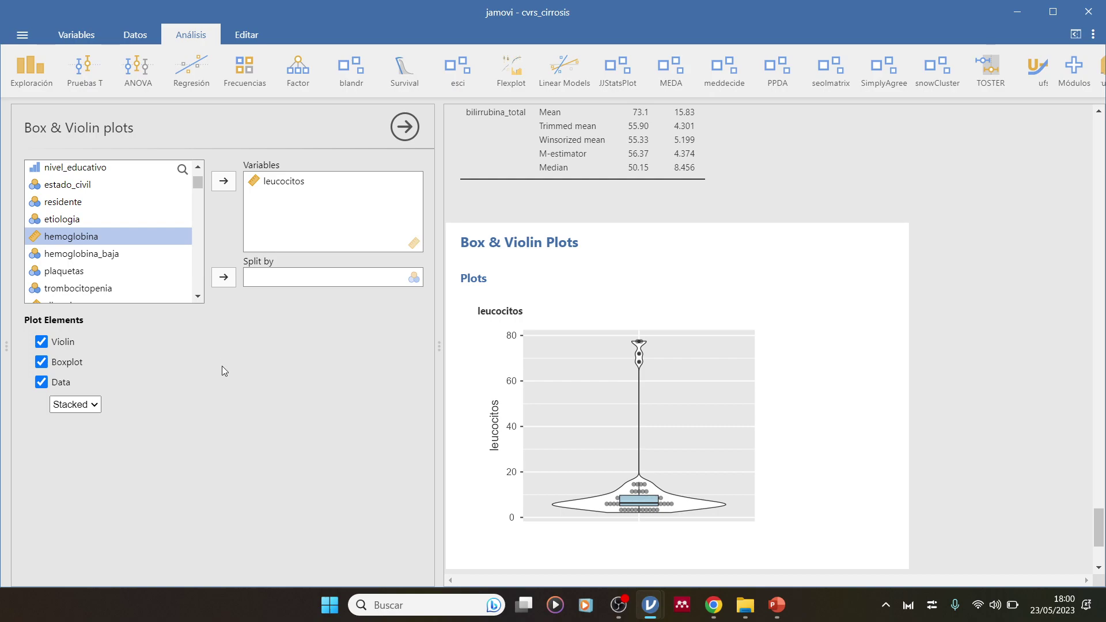
click(82, 405)
click(73, 421)
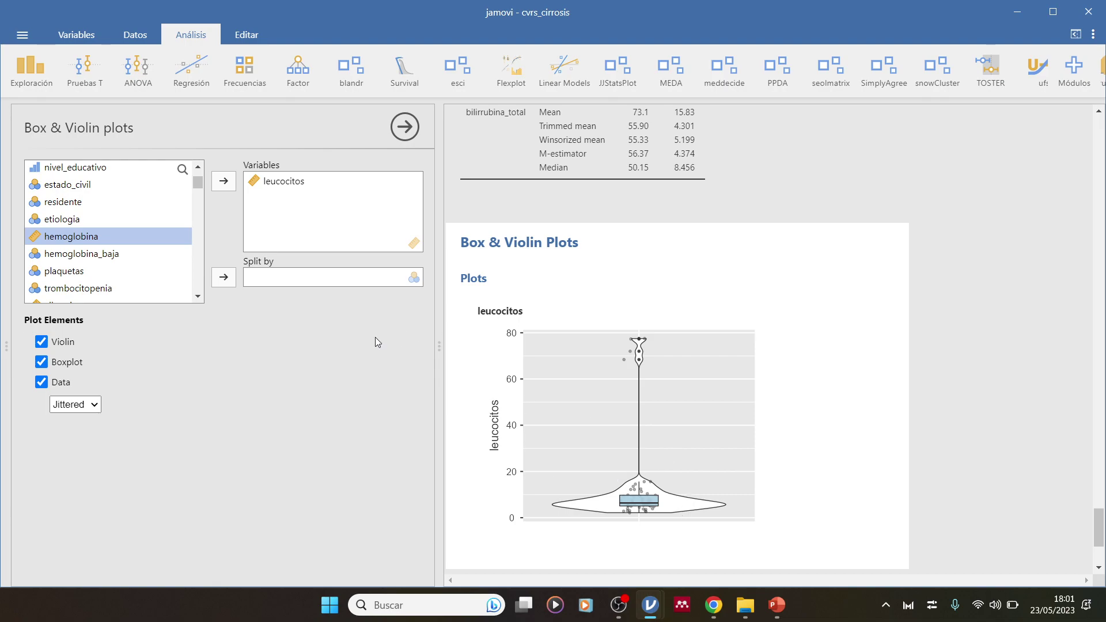
click(687, 224)
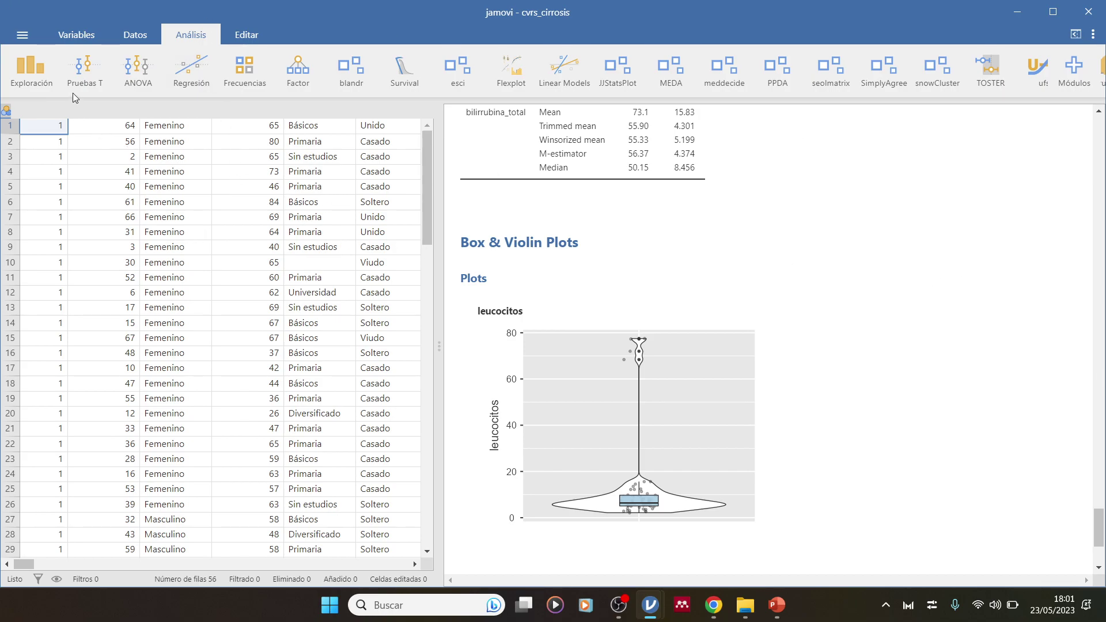
Step: Open escala_disposicion_hacia_el_estudio.omv from the UNIDAD I - Estadística descriptiva folder and maximize its window
click(750, 607)
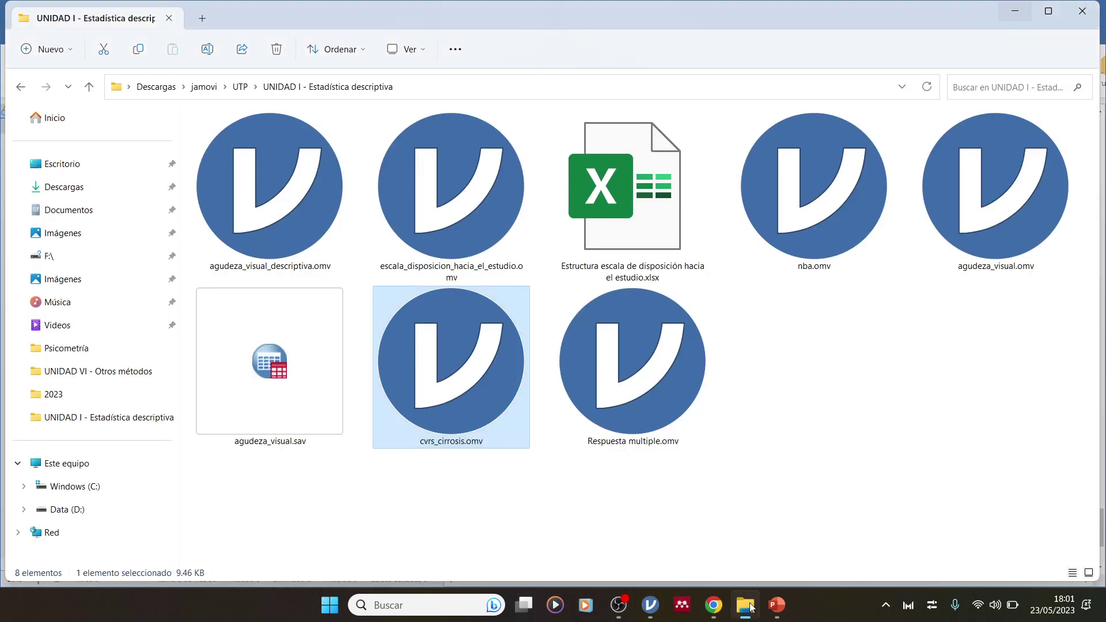
click(439, 233)
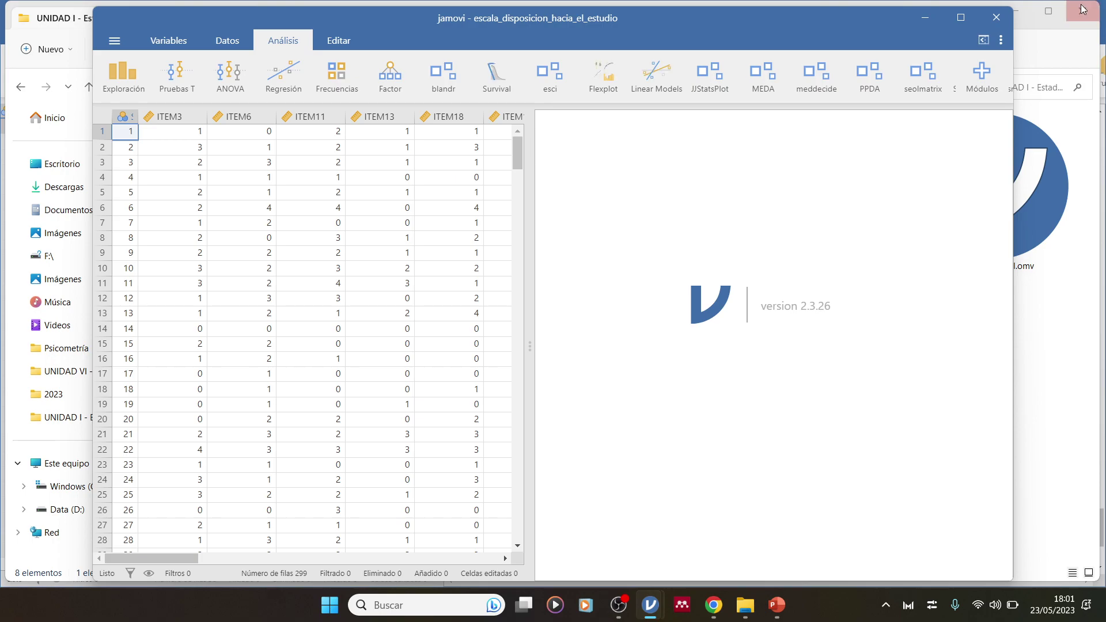
click(960, 17)
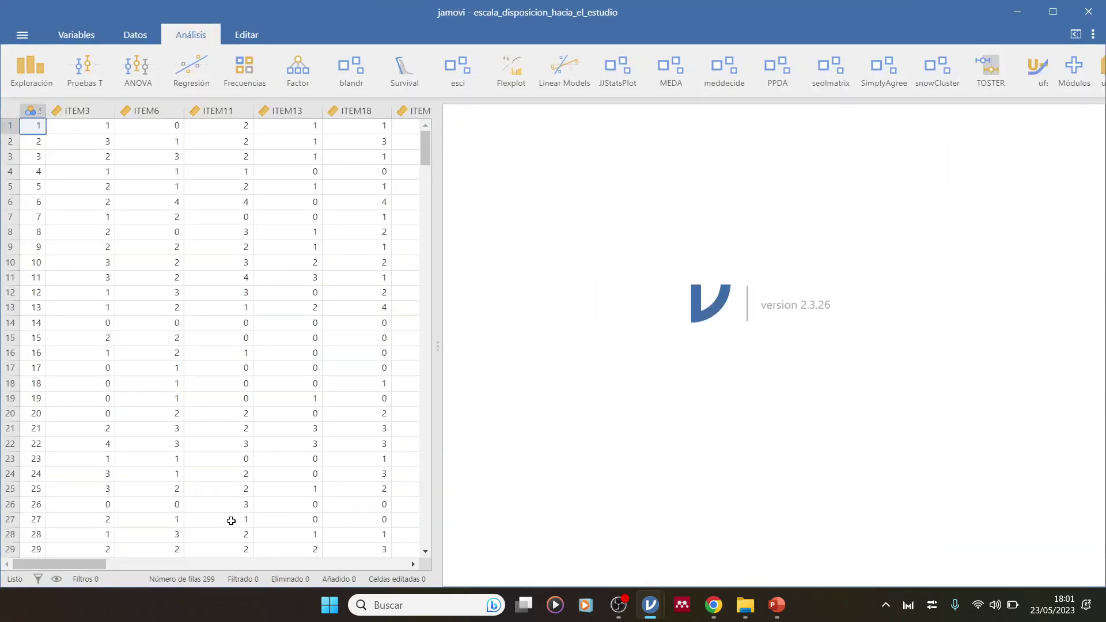
Step: Examine the scale's item columns from ITEM3 to ITEM15, widening the data view to show more of them
mouse_move(84, 564)
mouse_down()
mouse_move(344, 574)
mouse_move(87, 567)
mouse_up()
mouse_move(88, 116)
mouse_down()
mouse_move(212, 112)
mouse_move(242, 130)
mouse_move(69, 117)
mouse_up()
click(159, 112)
click(213, 111)
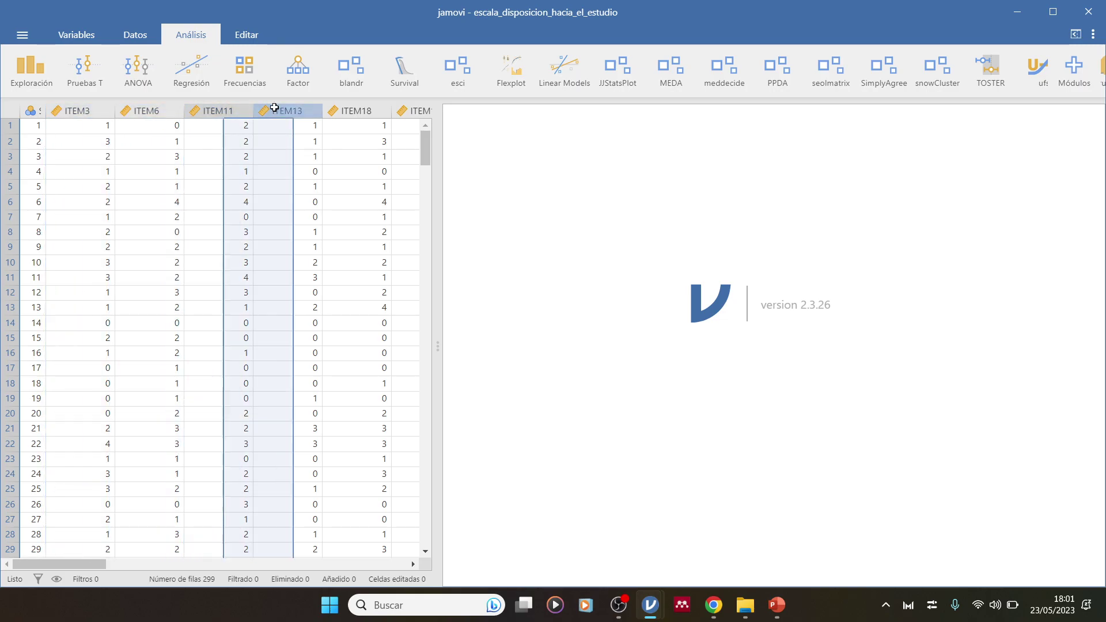
click(274, 110)
click(413, 564)
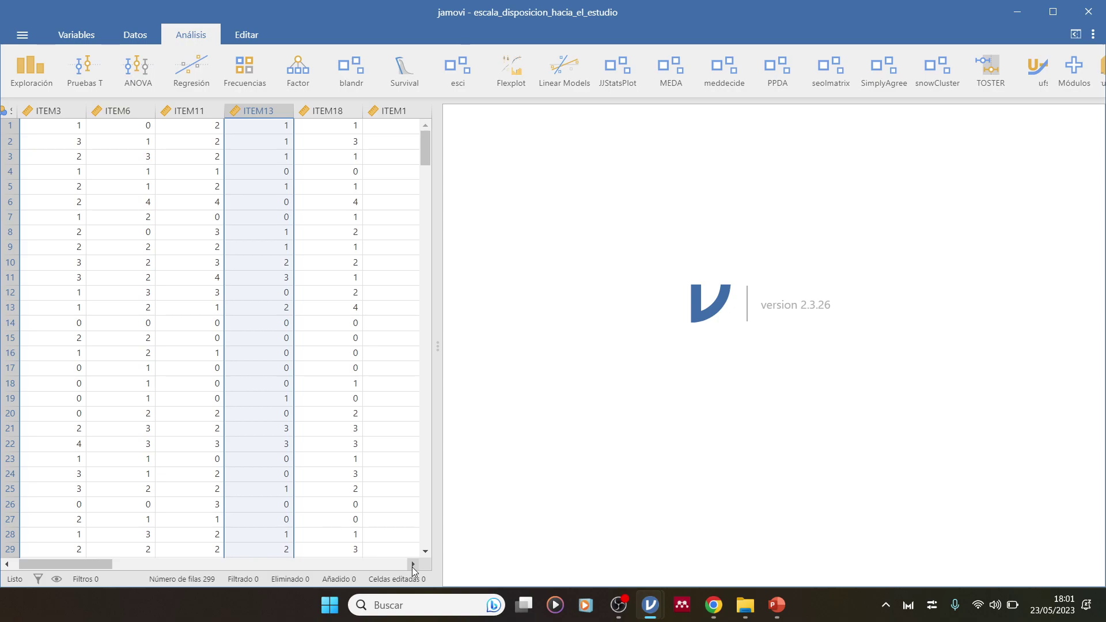
click(326, 111)
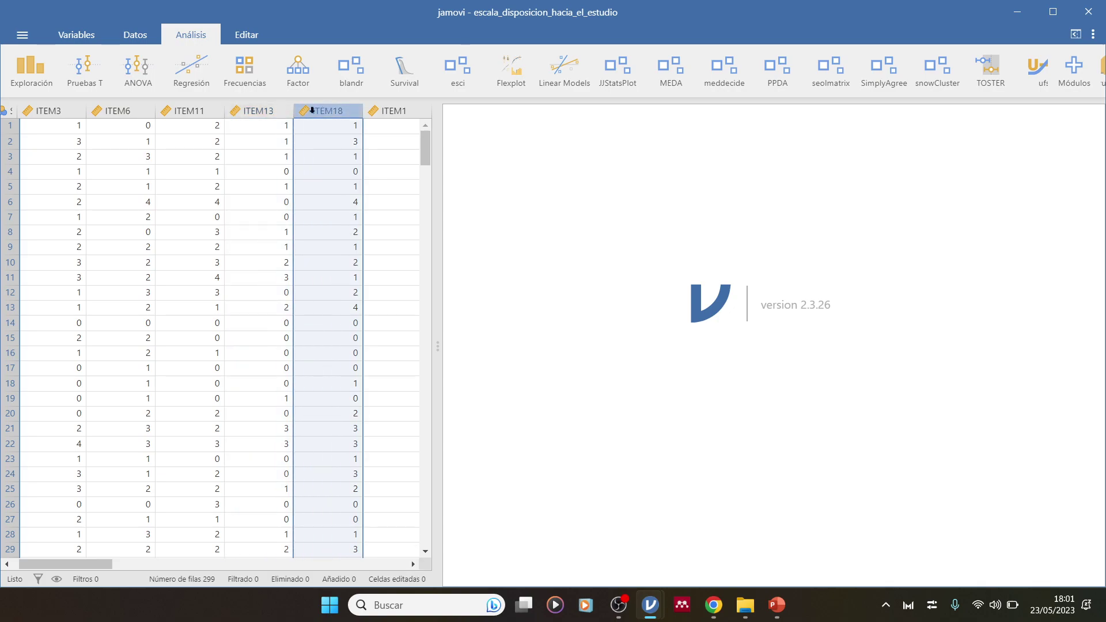
click(254, 110)
drag(102, 558, 139, 555)
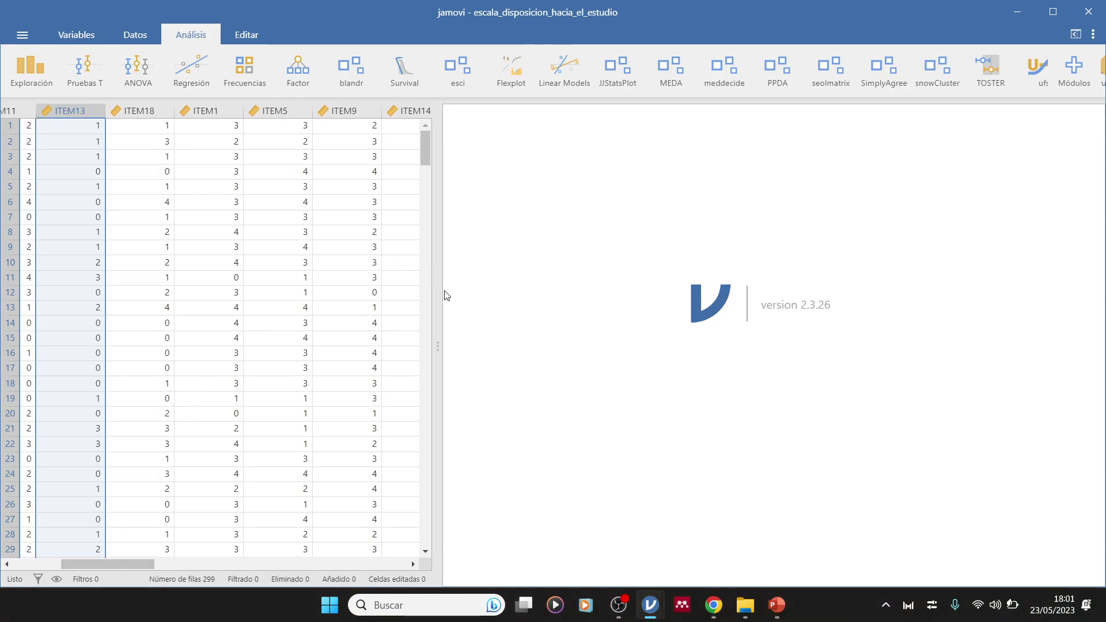
drag(436, 285, 765, 285)
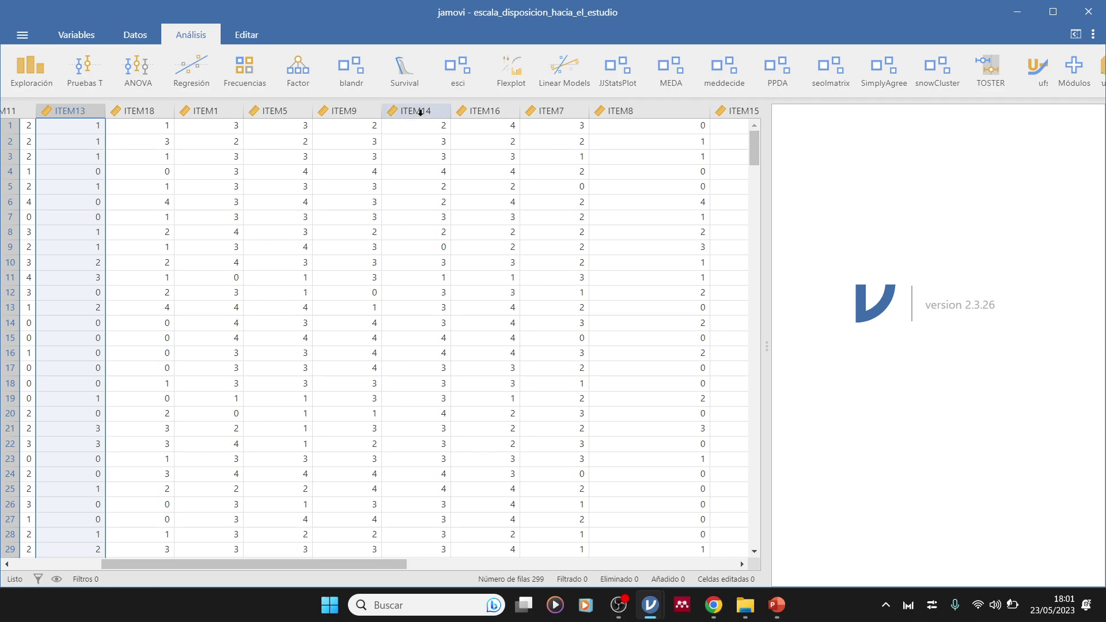
click(419, 111)
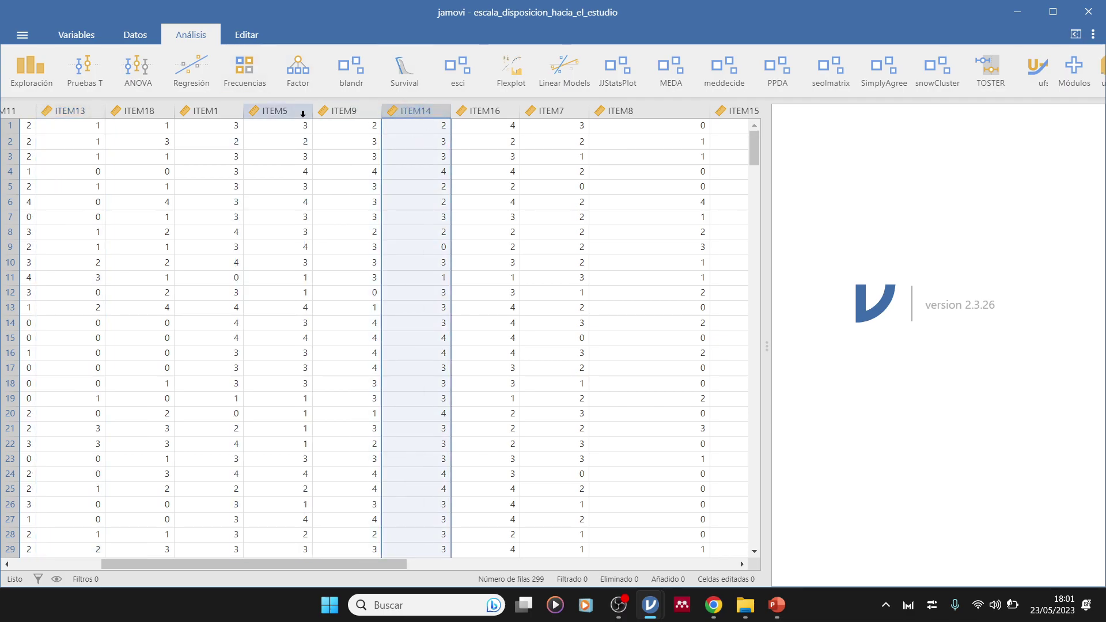
Step: Open the variable settings of ITEM14 and review its data type options and the item responses
click(135, 36)
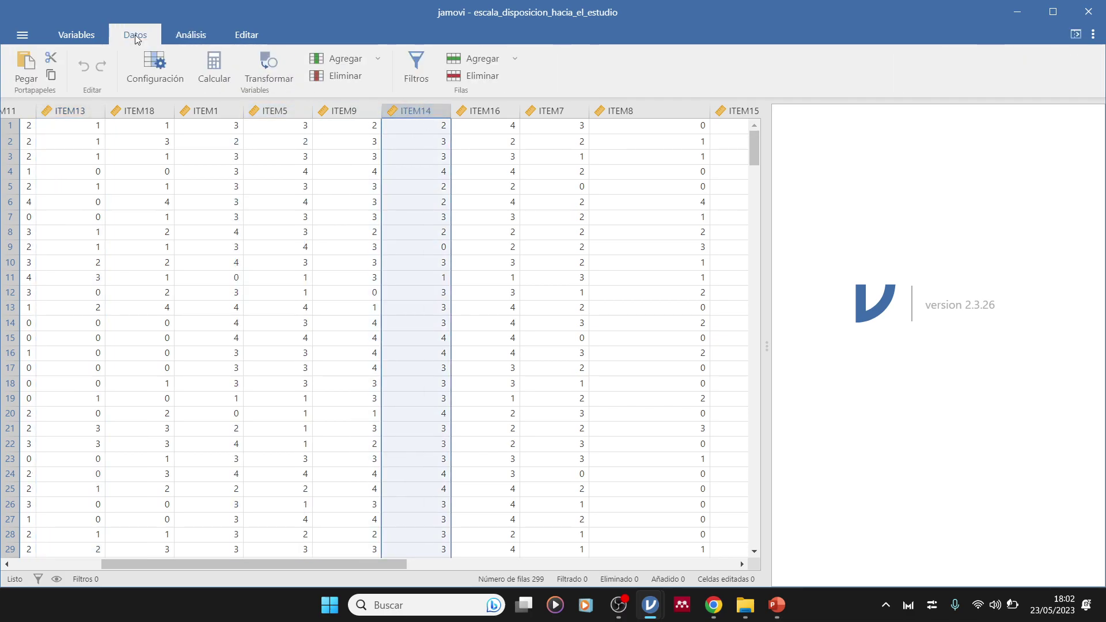
double_click(417, 108)
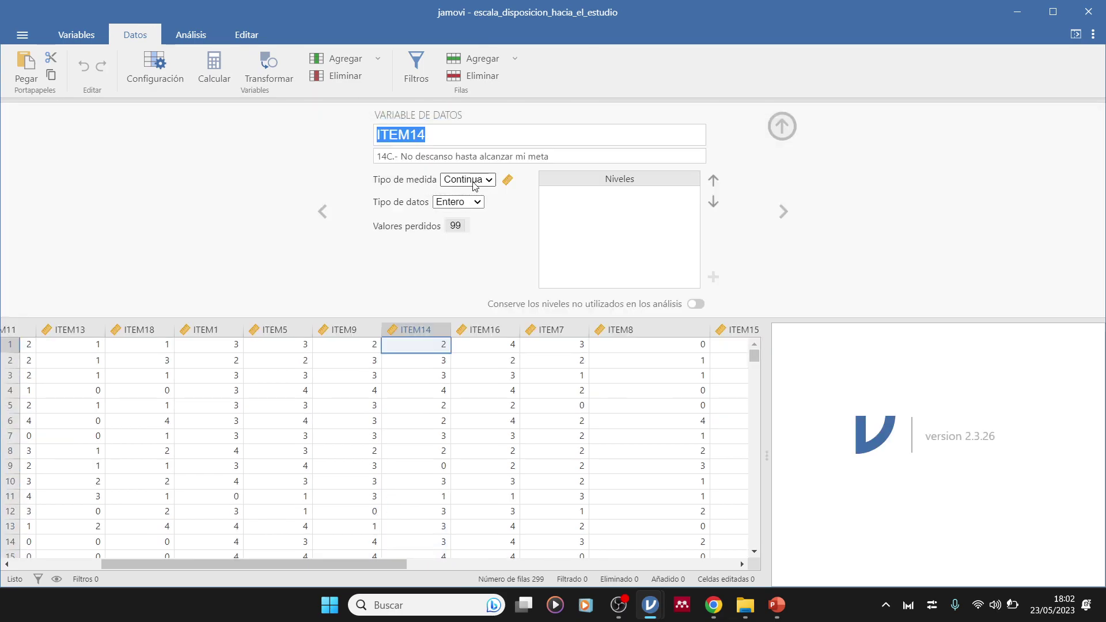
click(458, 205)
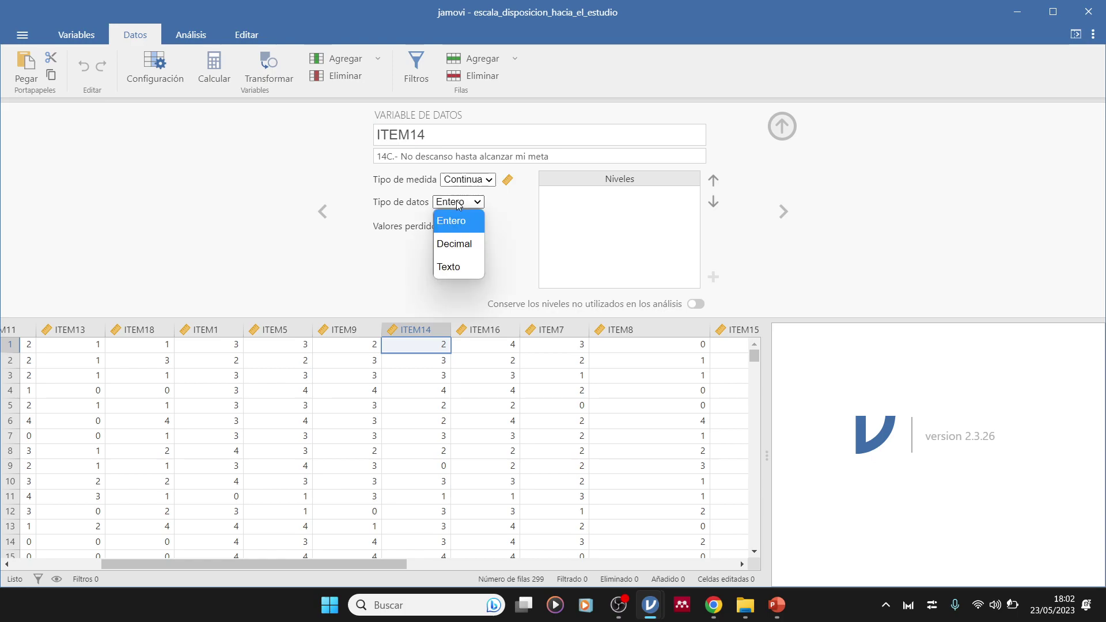
click(461, 390)
scroll(465, 485, down, 1)
scroll(466, 484, down, 2)
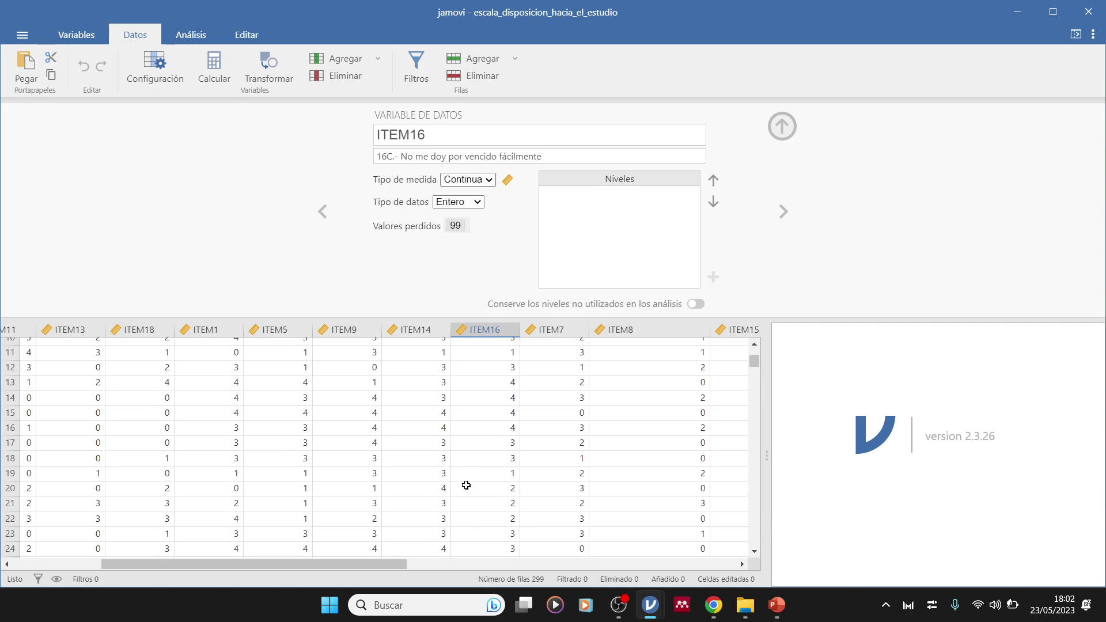
click(404, 338)
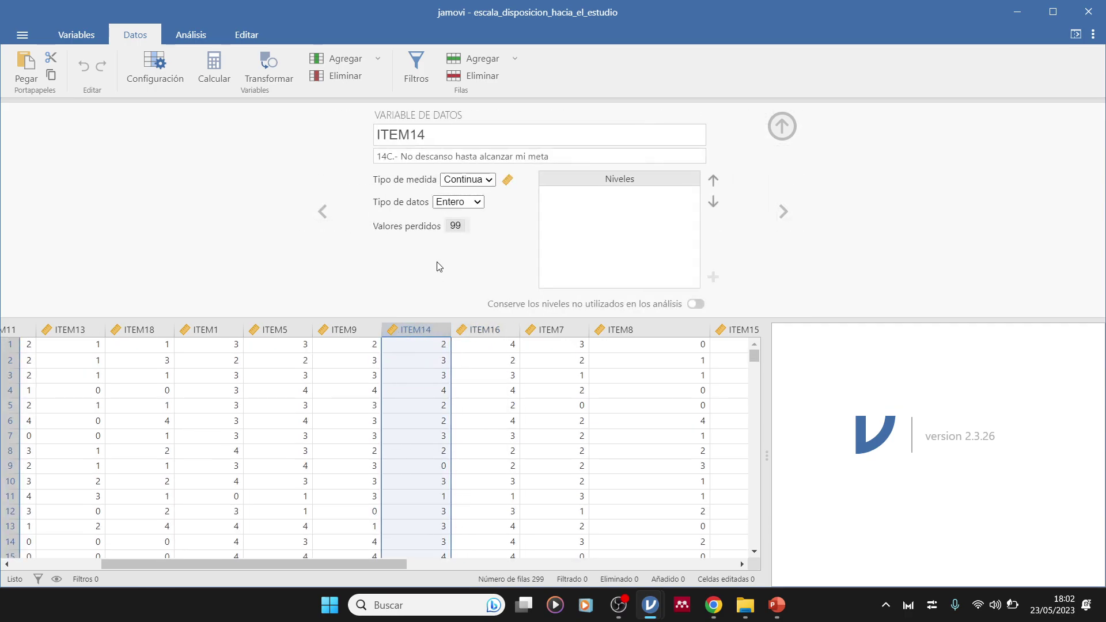
Step: Try the Ordinal measure type on ITEM14 to inspect its levels, and return it to Continua
click(480, 180)
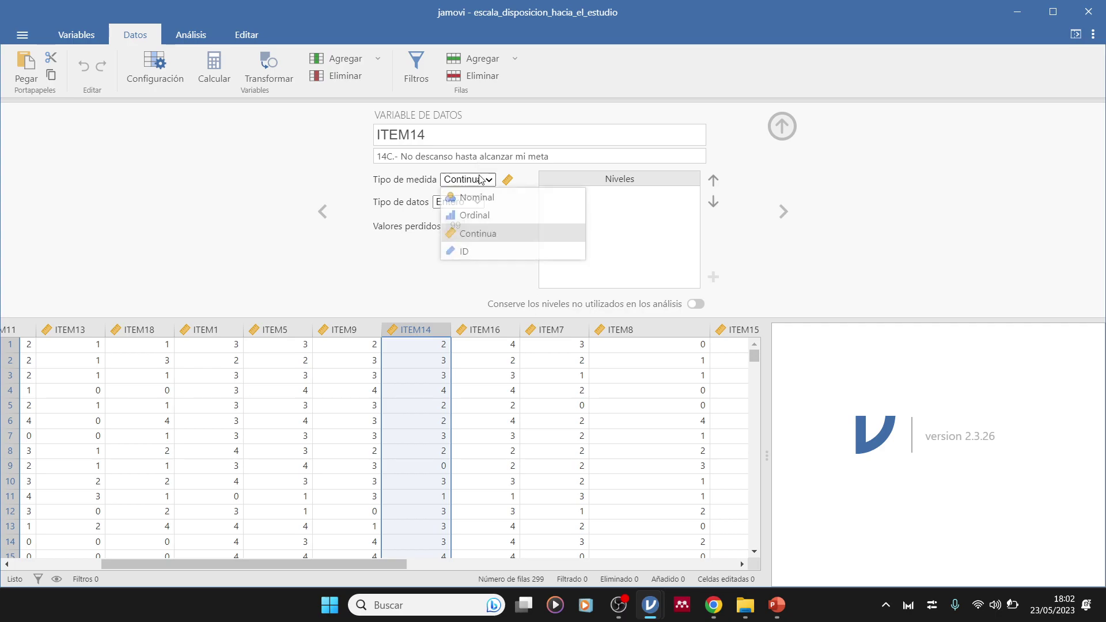
click(472, 215)
click(642, 230)
scroll(635, 263, down, 1)
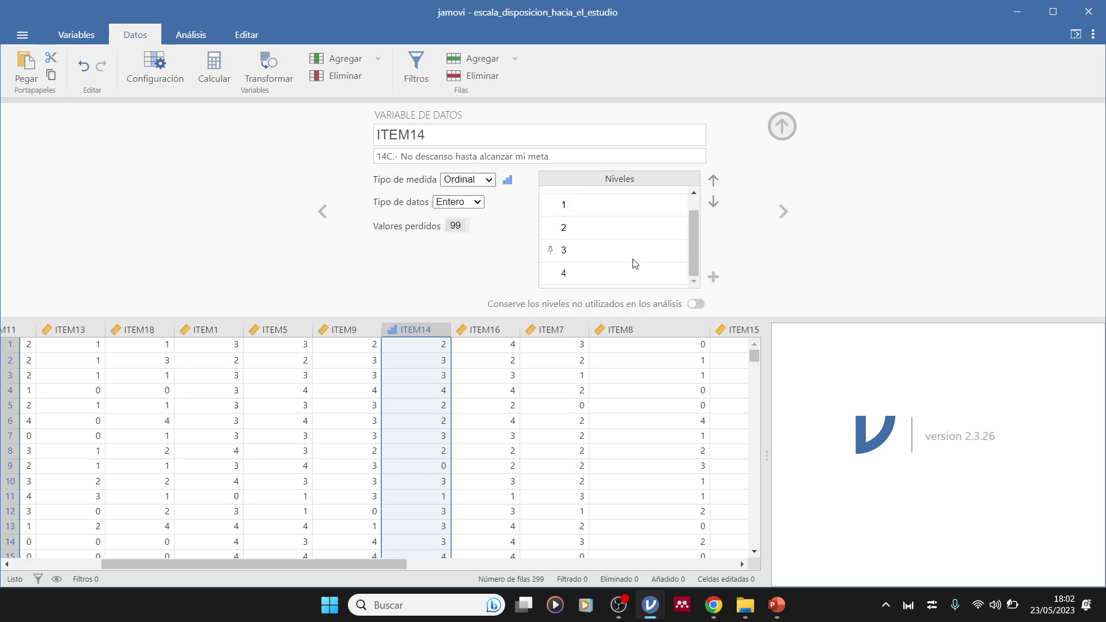
scroll(635, 264, up, 1)
scroll(635, 263, down, 1)
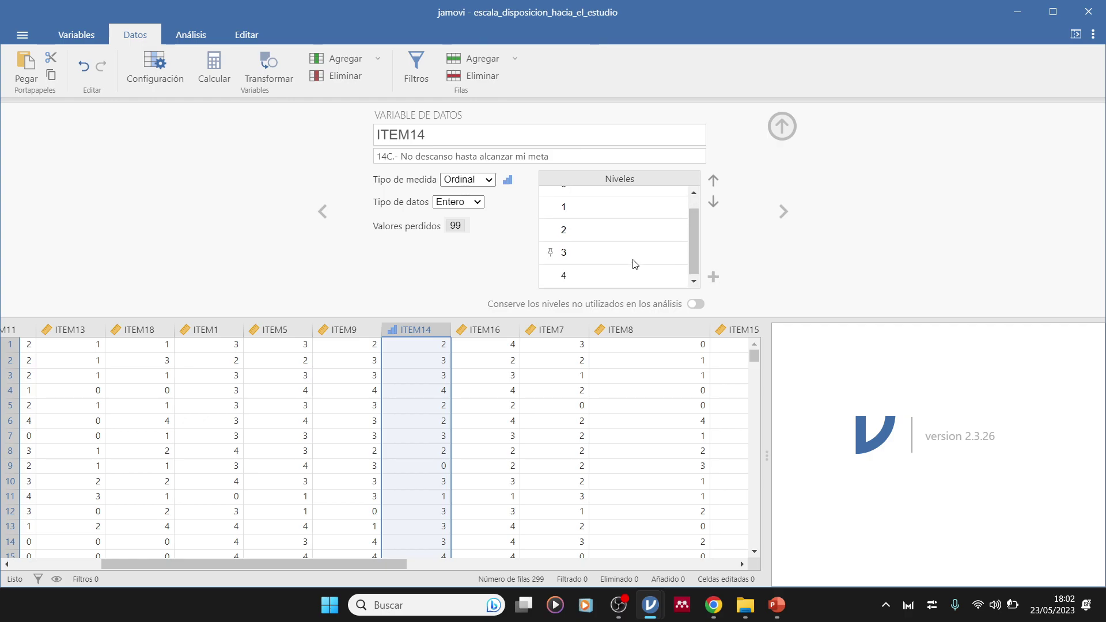
click(469, 180)
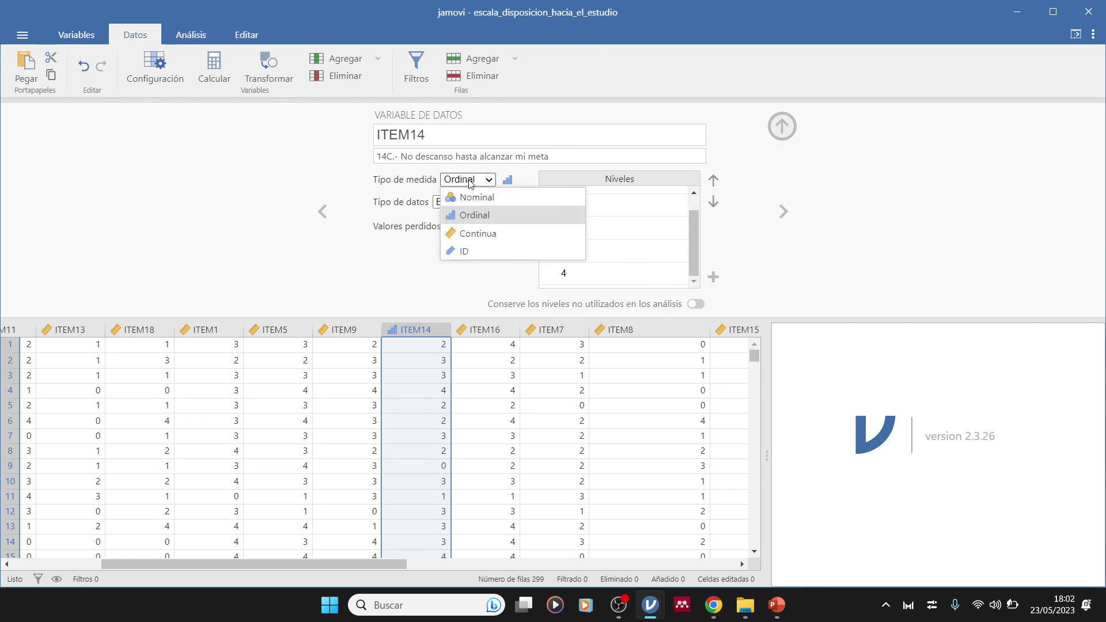
click(458, 232)
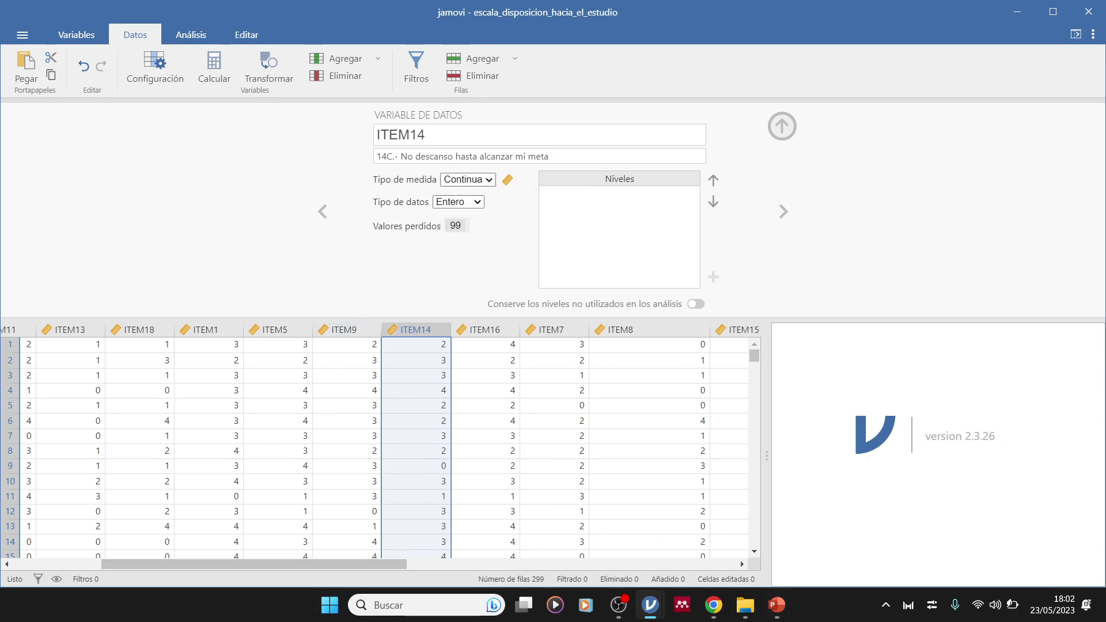
Step: Widen the data view further and review the variable list with the item descriptions
drag(767, 456, 899, 462)
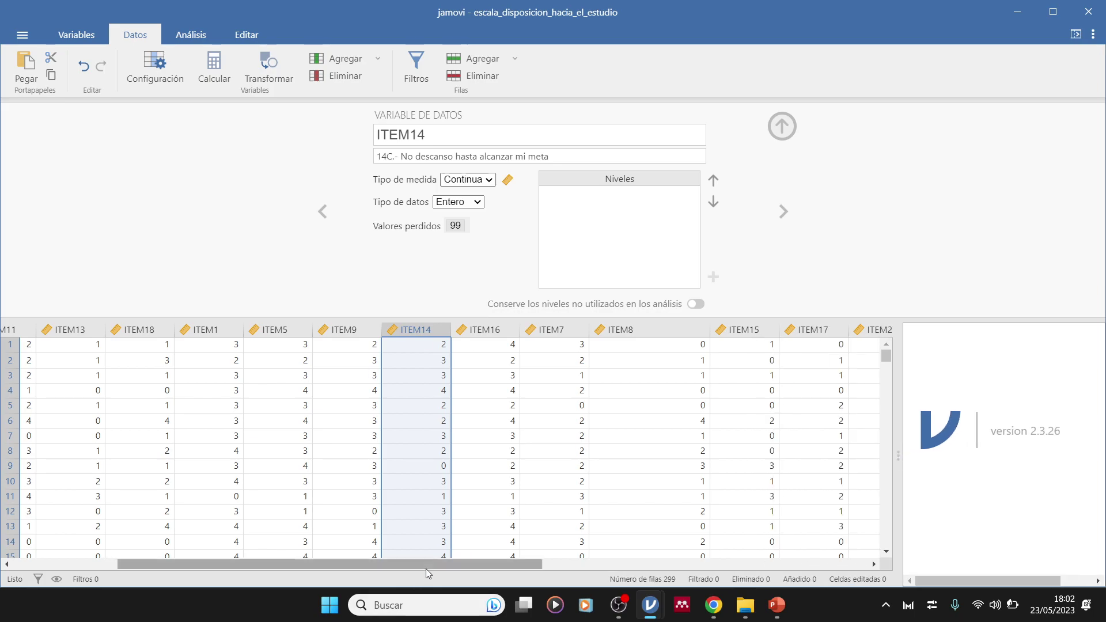
drag(424, 562, 28, 286)
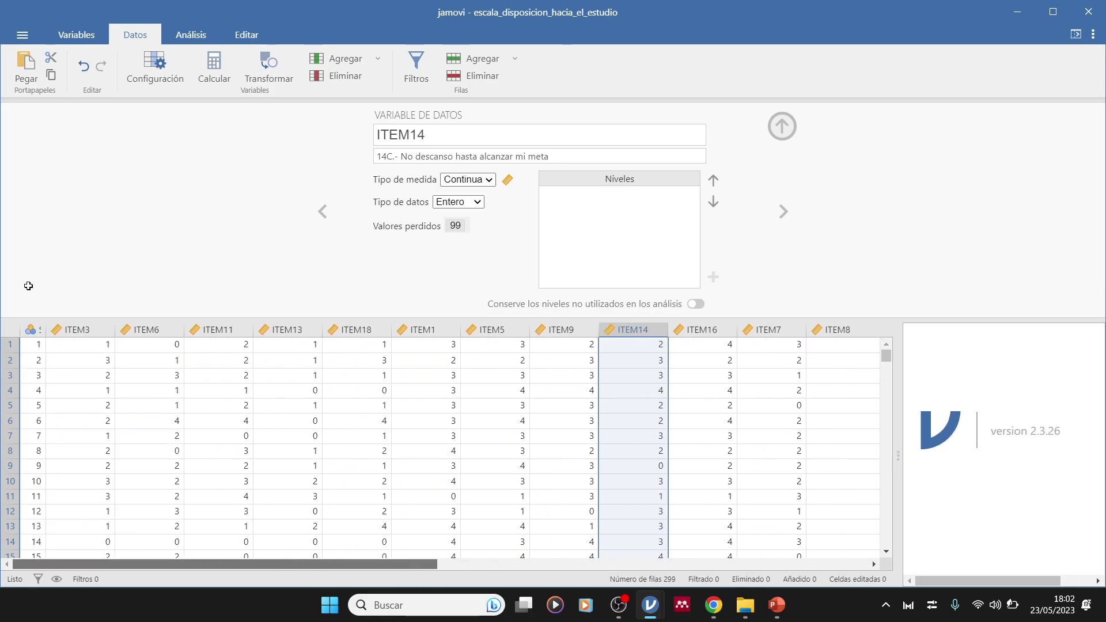
click(70, 37)
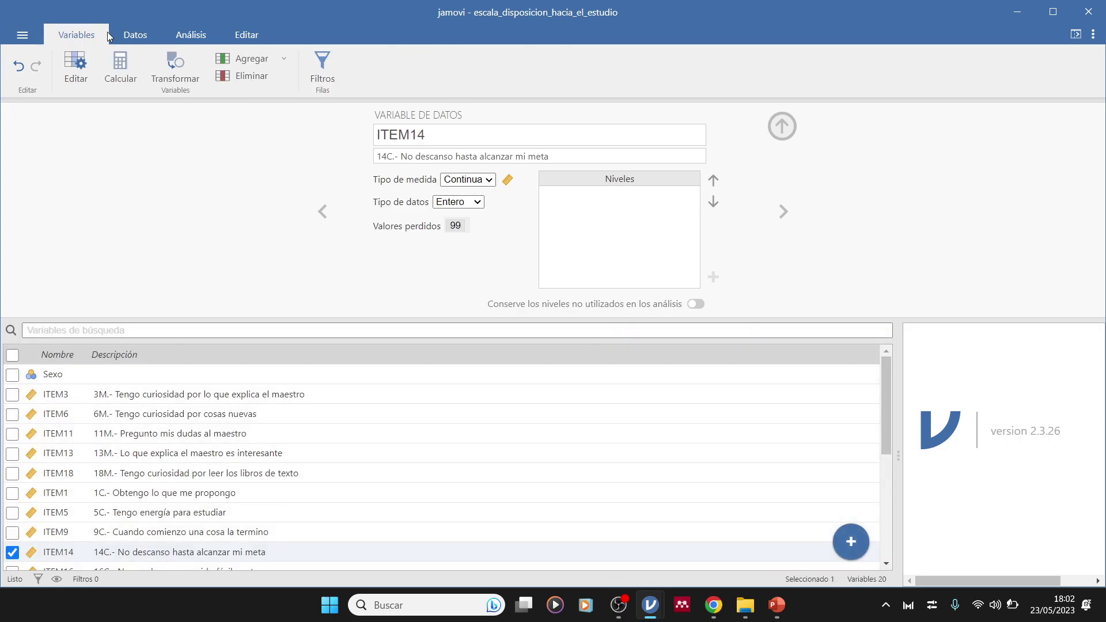
click(147, 35)
Step: Create a Table One analysis that includes all the scale items, from ITEM3 to ITEM19, plus Sexo
click(191, 35)
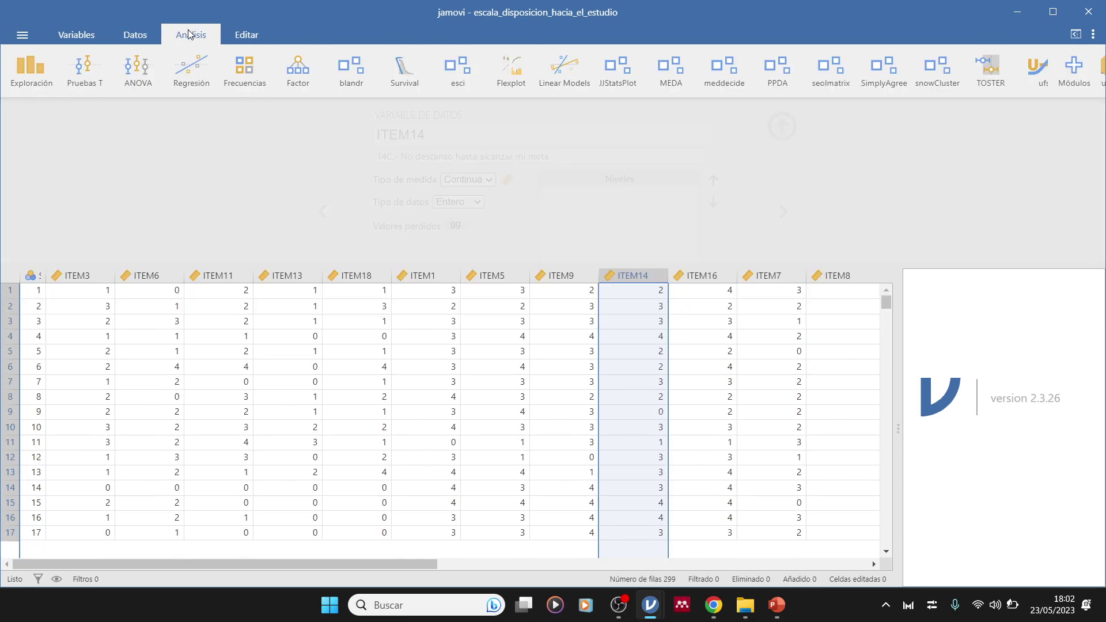
click(48, 79)
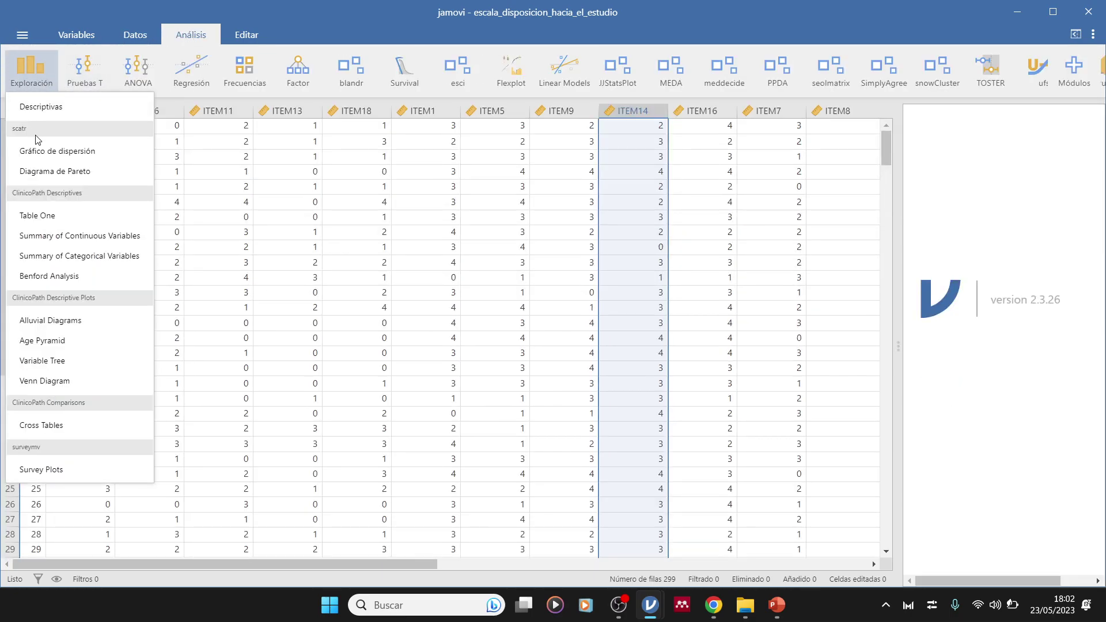
click(71, 217)
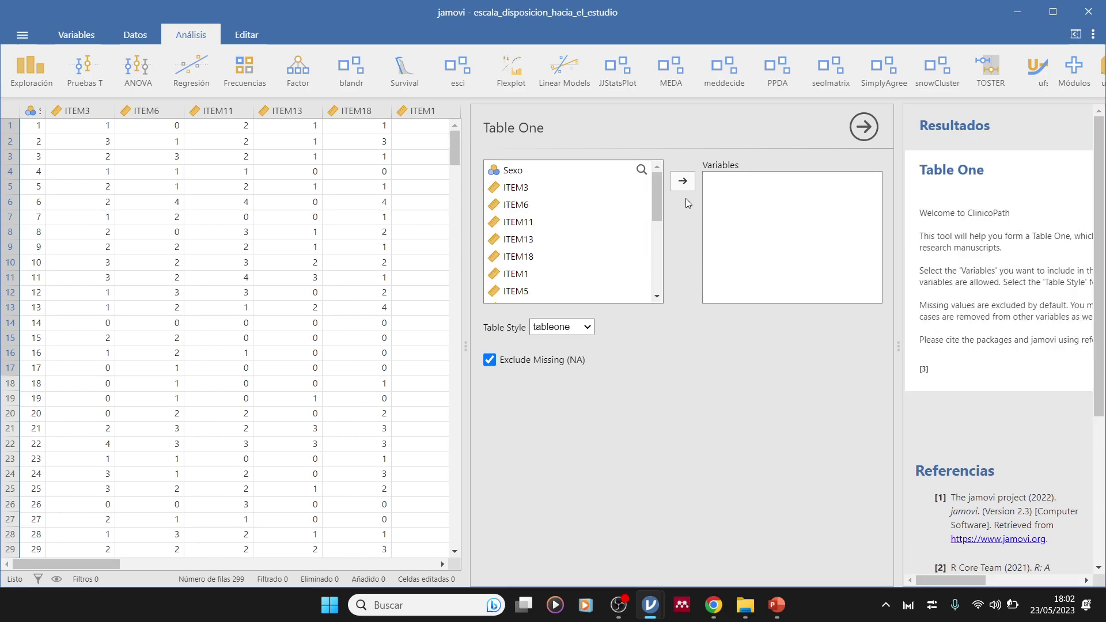
click(520, 189)
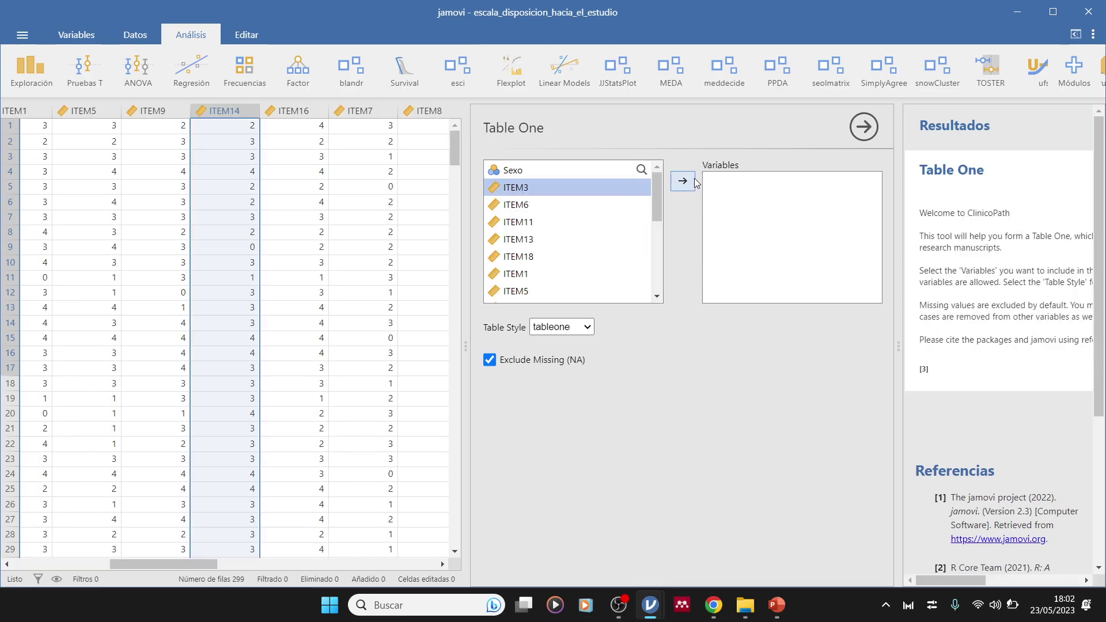
click(683, 182)
click(683, 182)
click(682, 182)
click(683, 182)
click(682, 182)
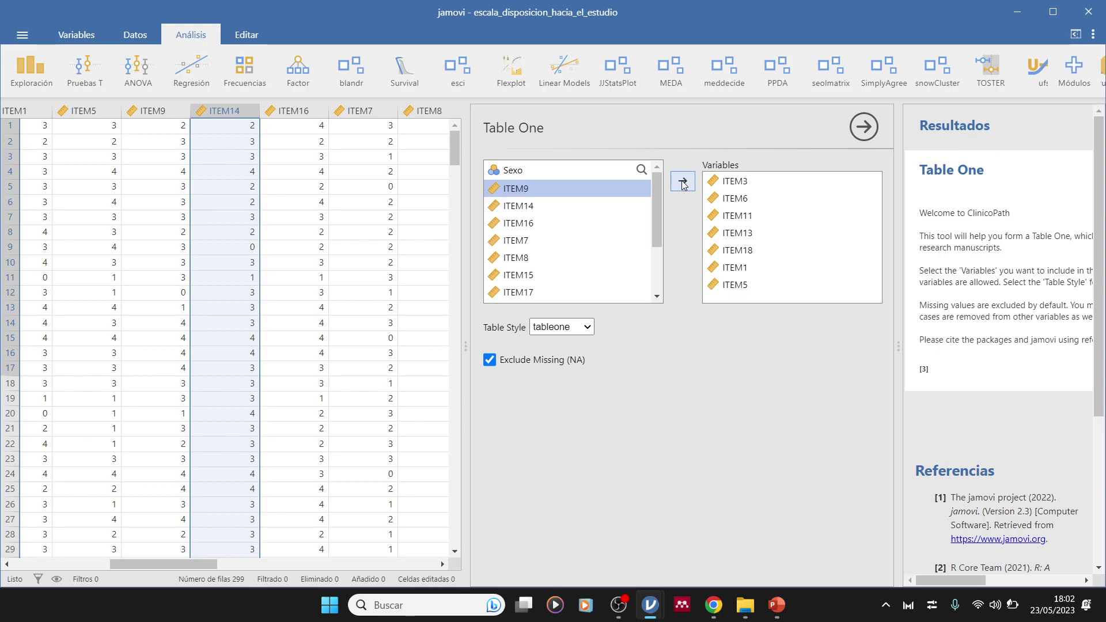
click(683, 182)
click(682, 182)
click(682, 182)
click(682, 182)
click(683, 182)
click(682, 182)
click(683, 182)
click(682, 182)
click(682, 182)
click(682, 182)
click(682, 182)
click(682, 182)
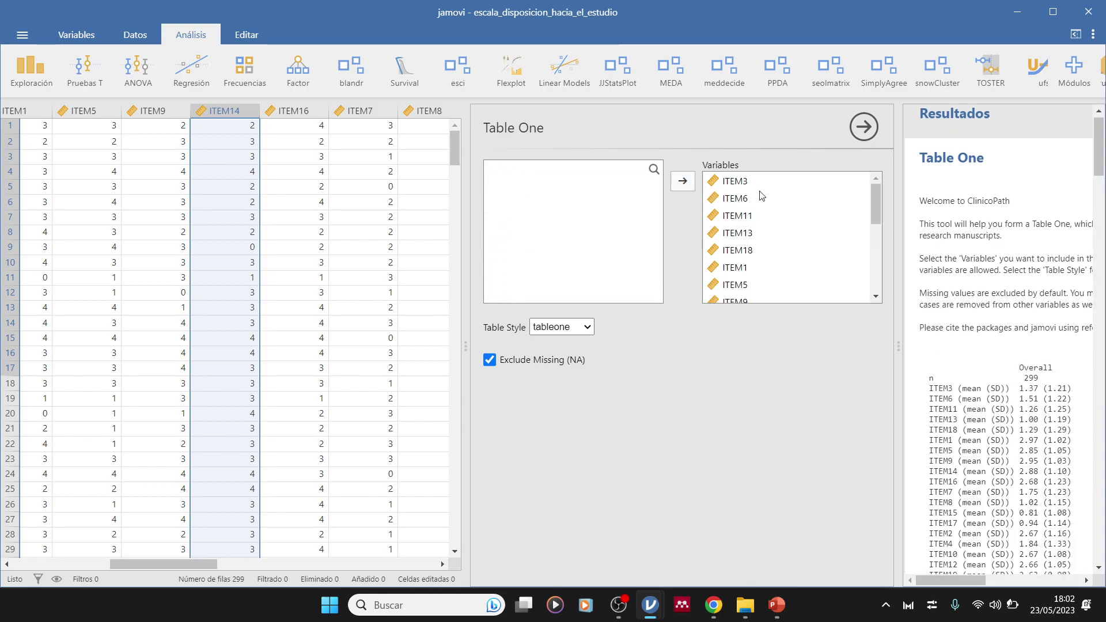
Step: Remove Sexo and ITEM3 from the Table One variables and widen the results area
drag(876, 205, 872, 287)
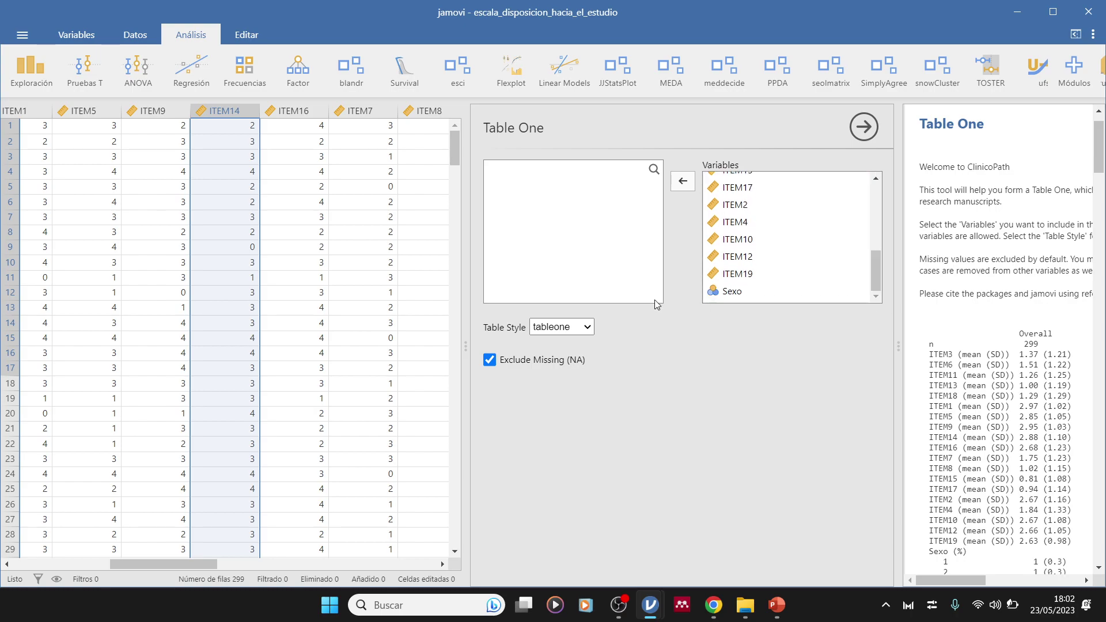
click(733, 291)
click(682, 181)
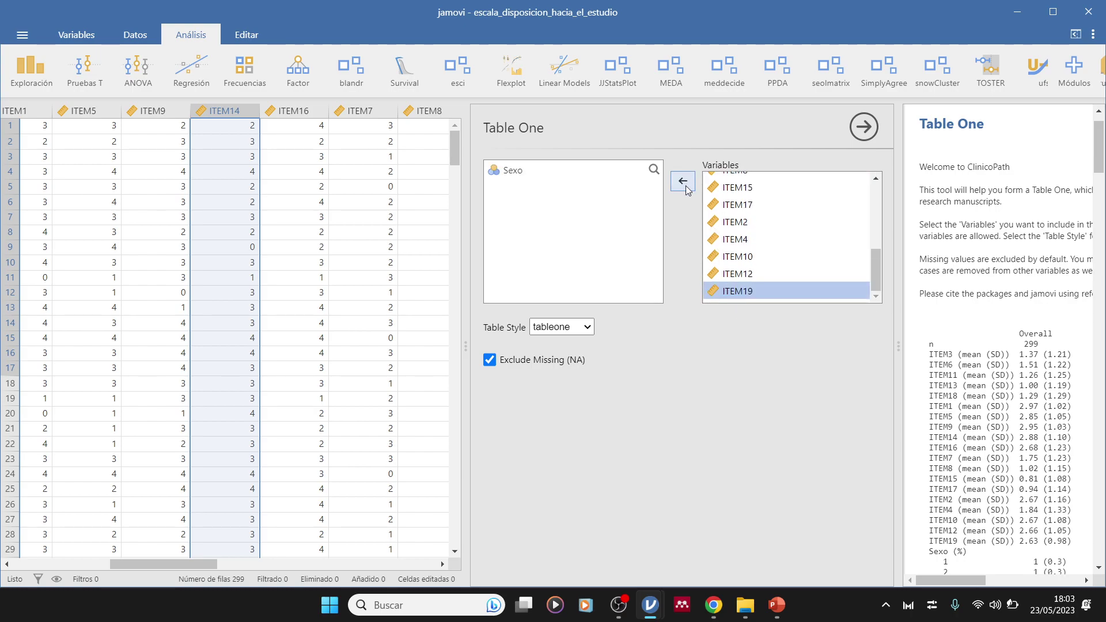
drag(900, 334, 748, 386)
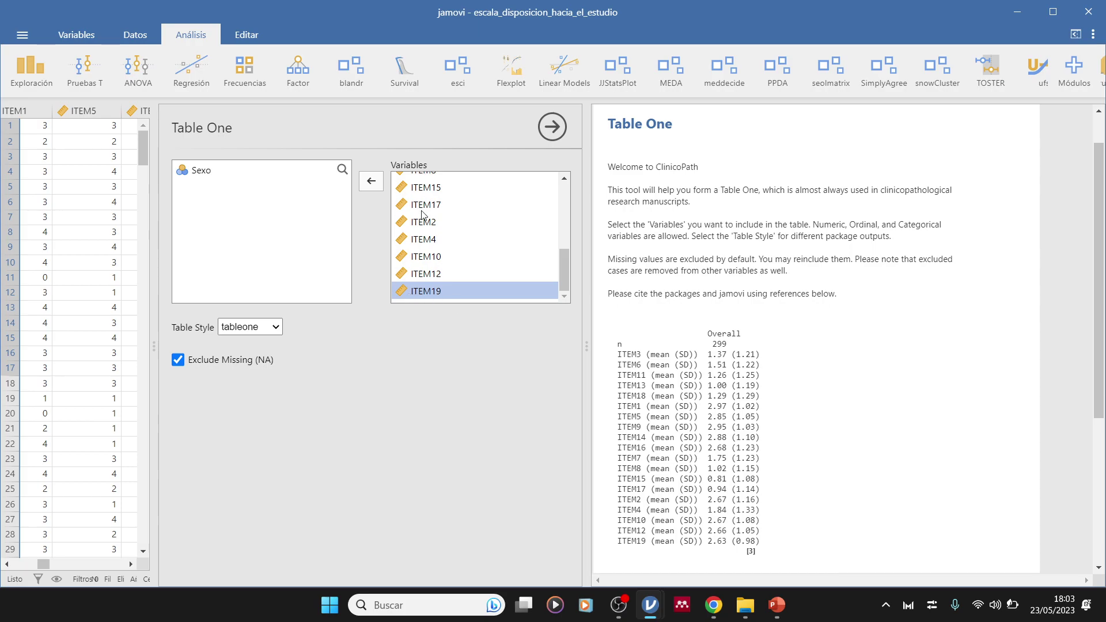
scroll(423, 215, up, 5)
drag(425, 181, 230, 181)
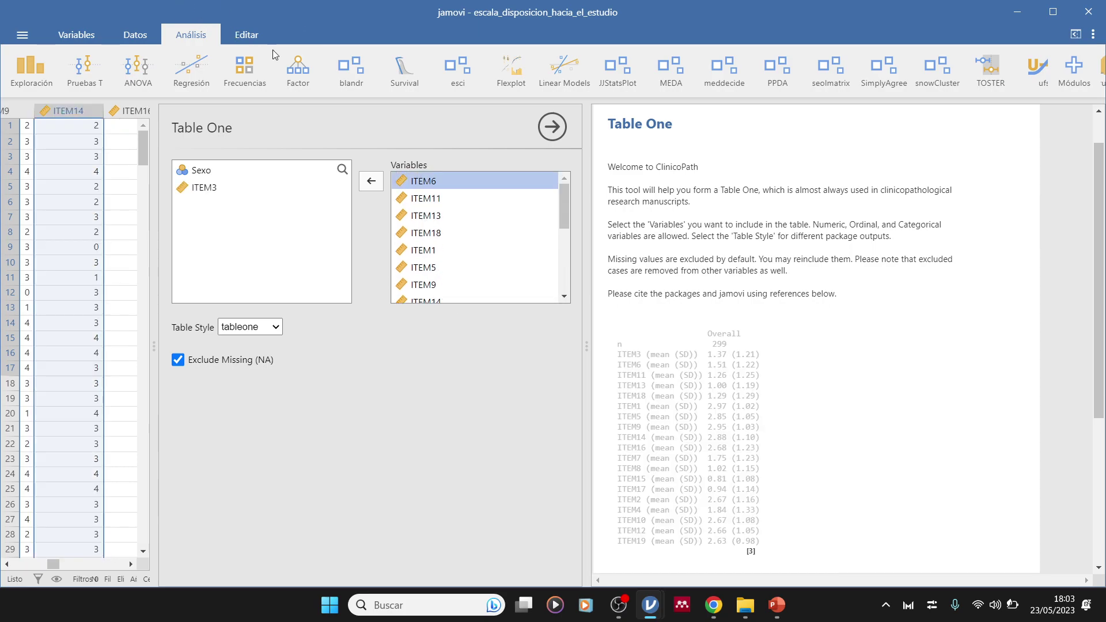
Step: Set the measure type of ITEM3 to Ordinal and check it in the variable list
click(135, 35)
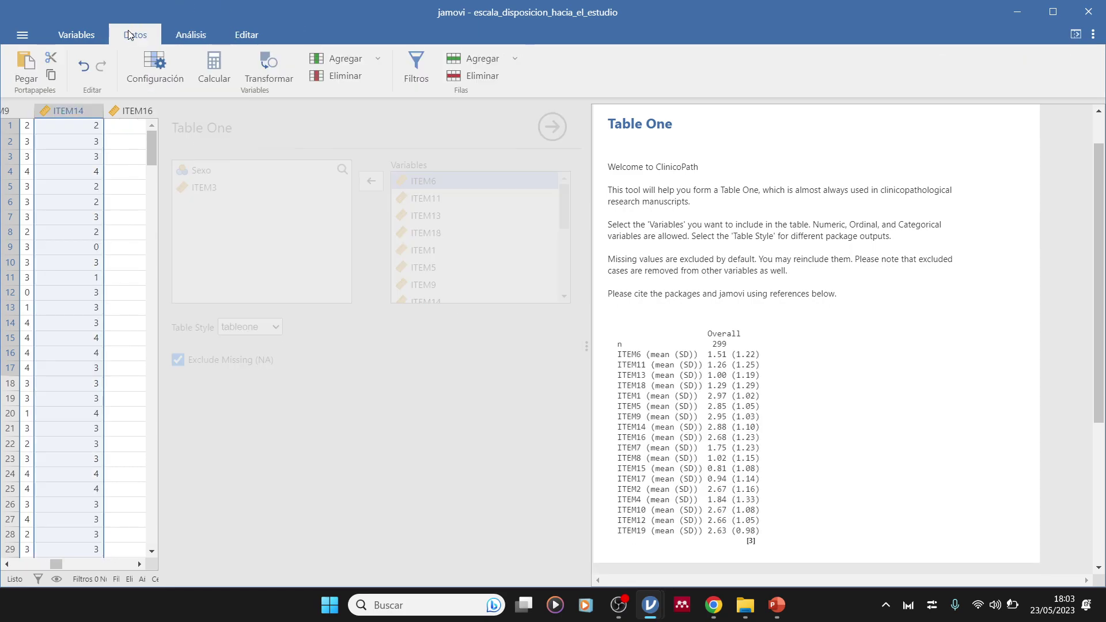
drag(283, 562, 109, 562)
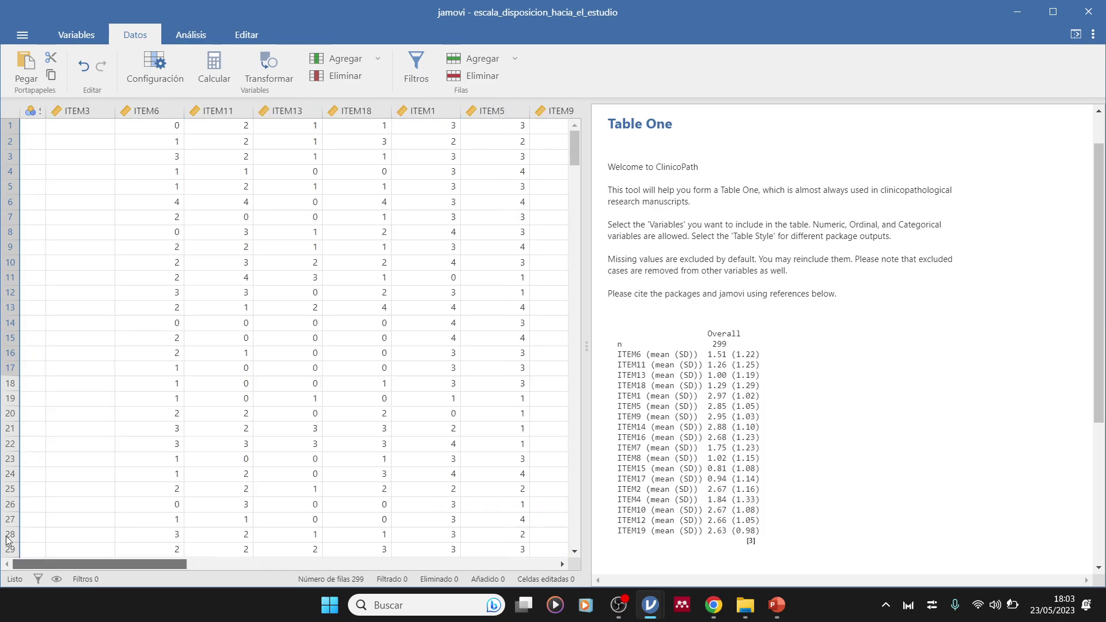
double_click(81, 110)
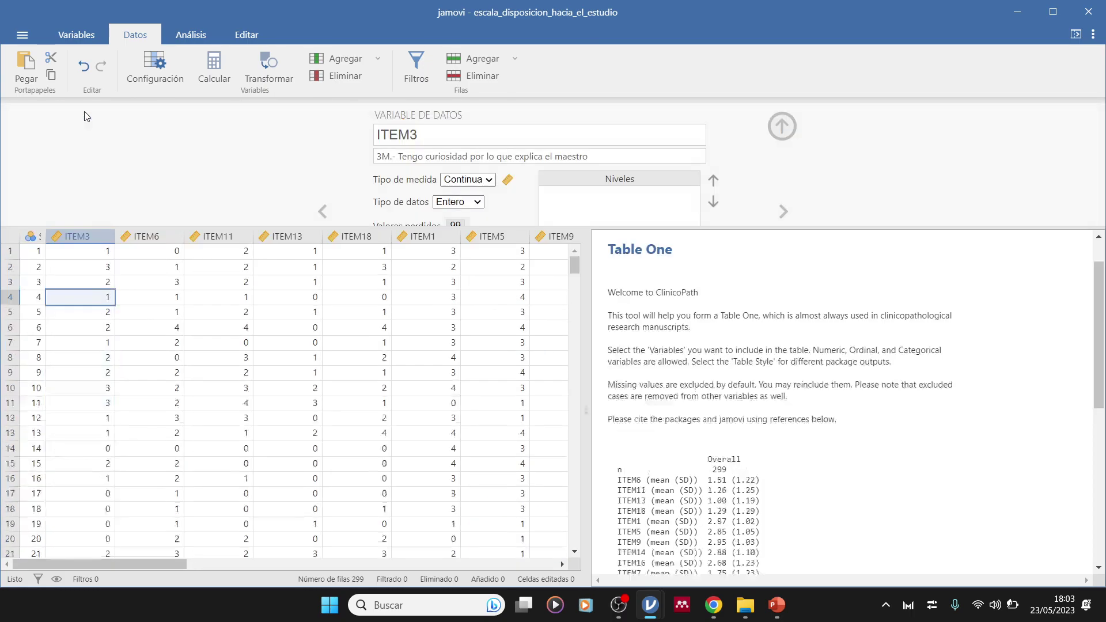
click(468, 179)
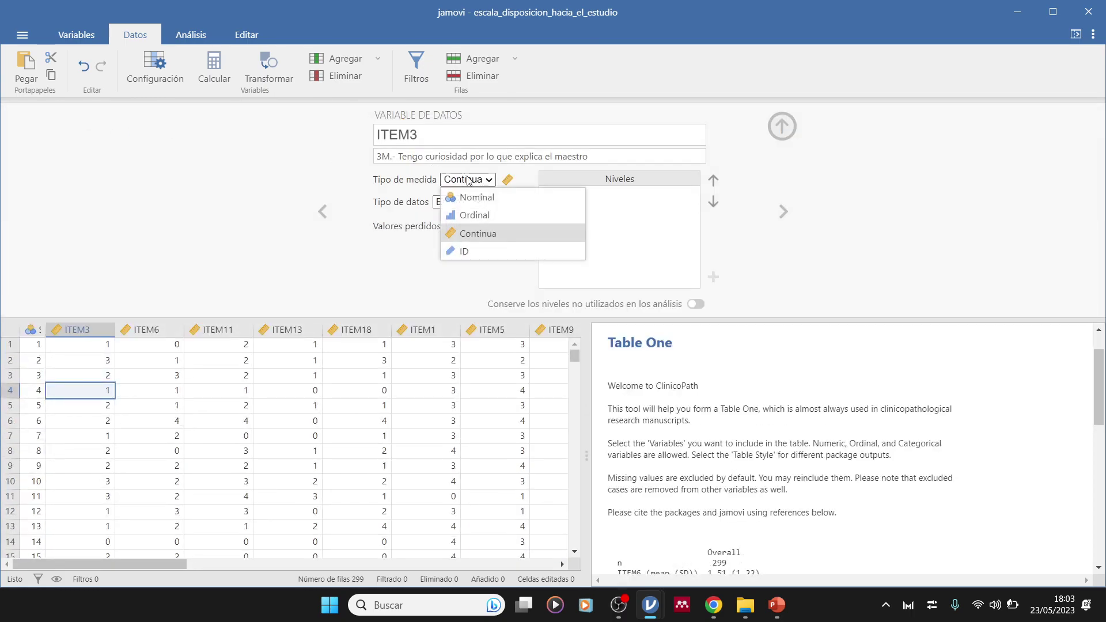
click(467, 218)
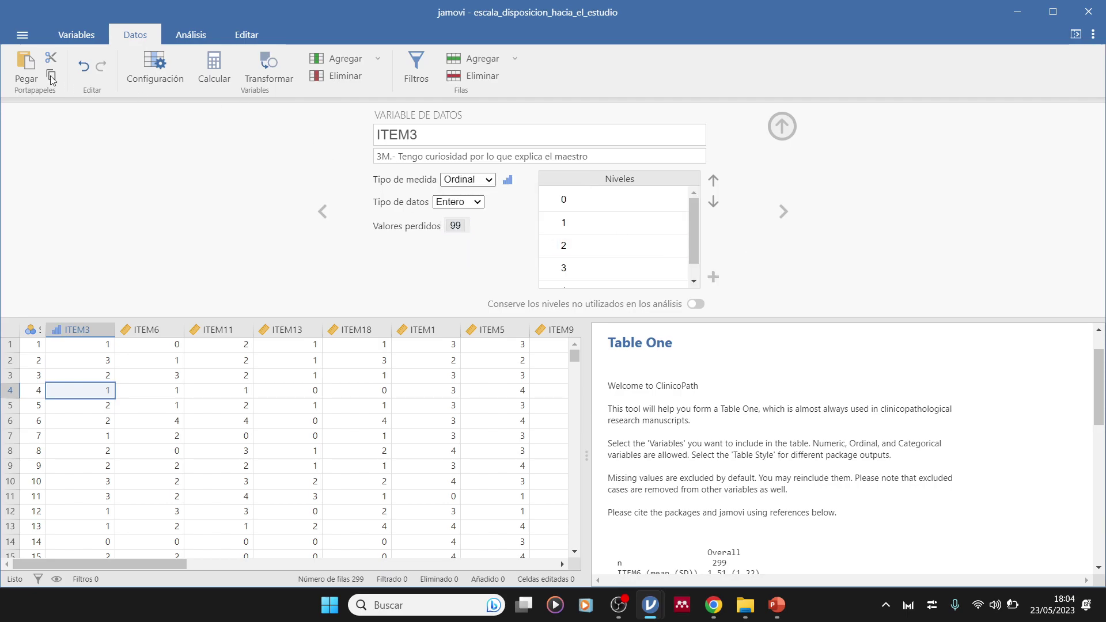
click(76, 36)
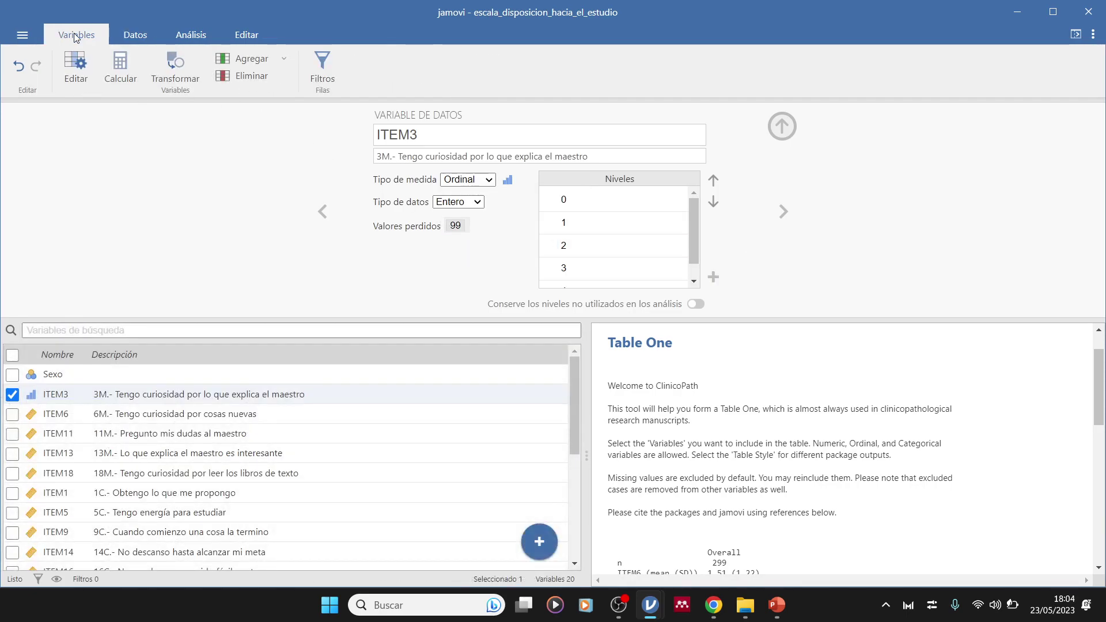
Step: Create a Descriptivas analysis for ITEM3 and include its frequency table
click(722, 411)
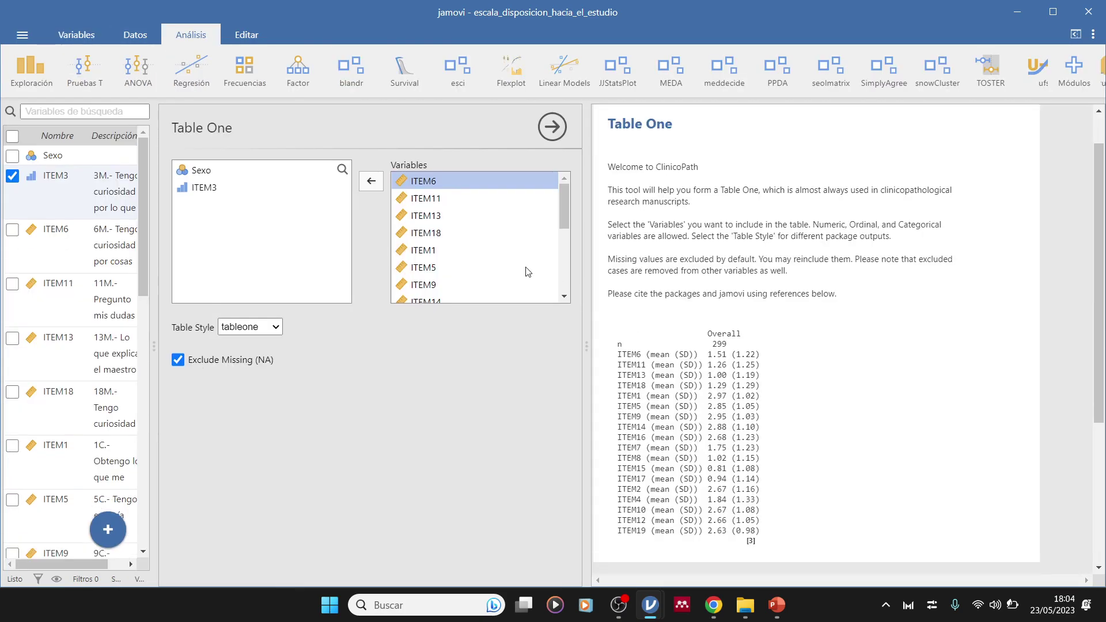
click(203, 190)
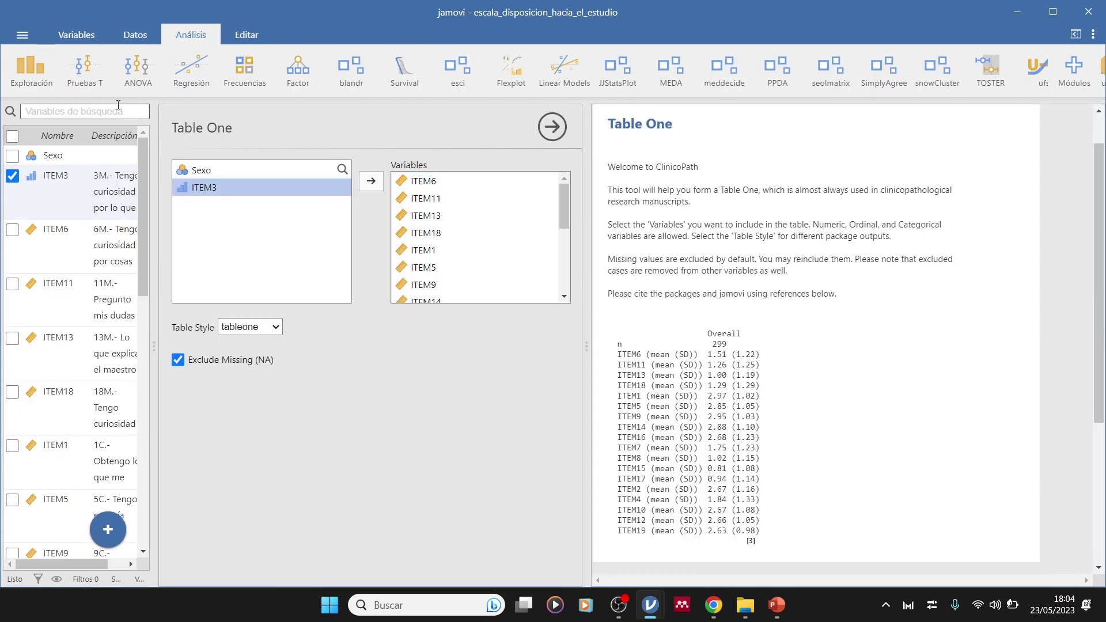
click(36, 74)
click(40, 109)
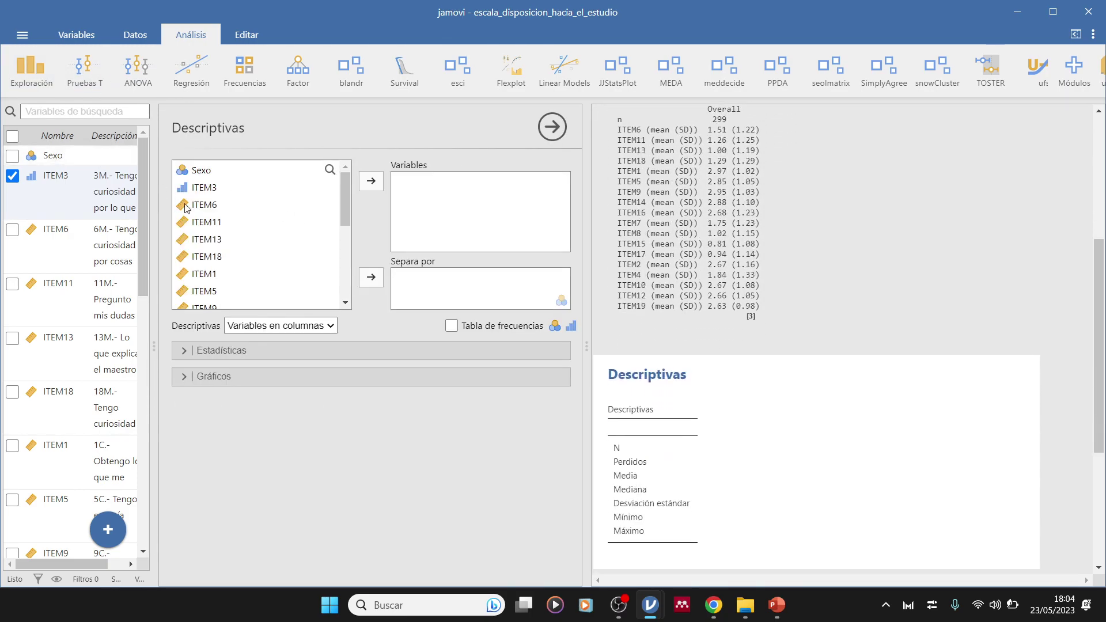
click(210, 189)
click(371, 181)
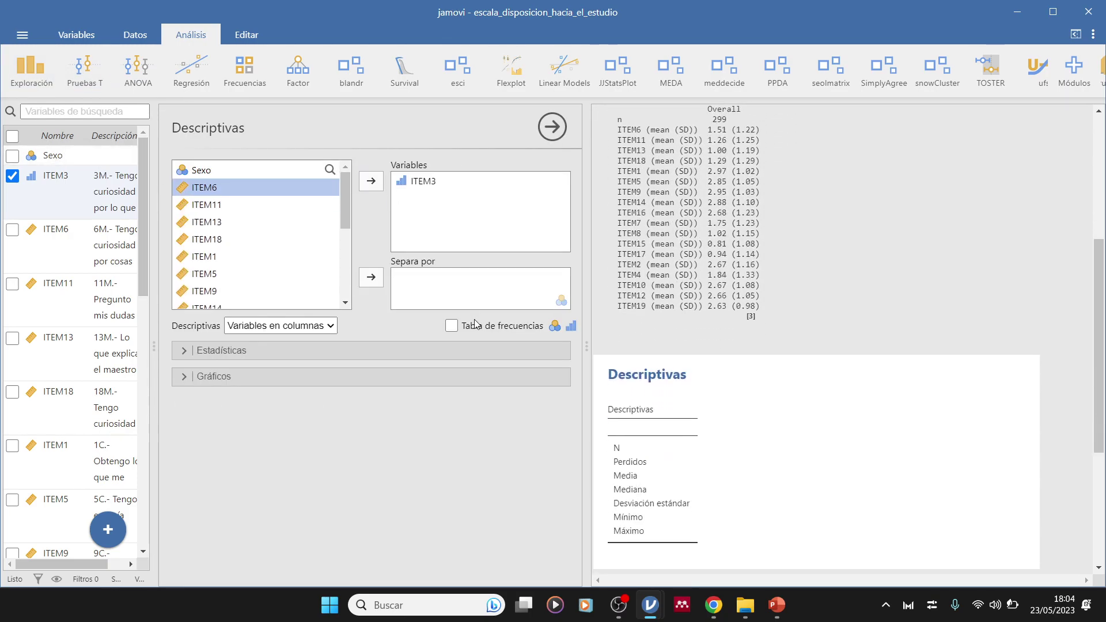
click(452, 326)
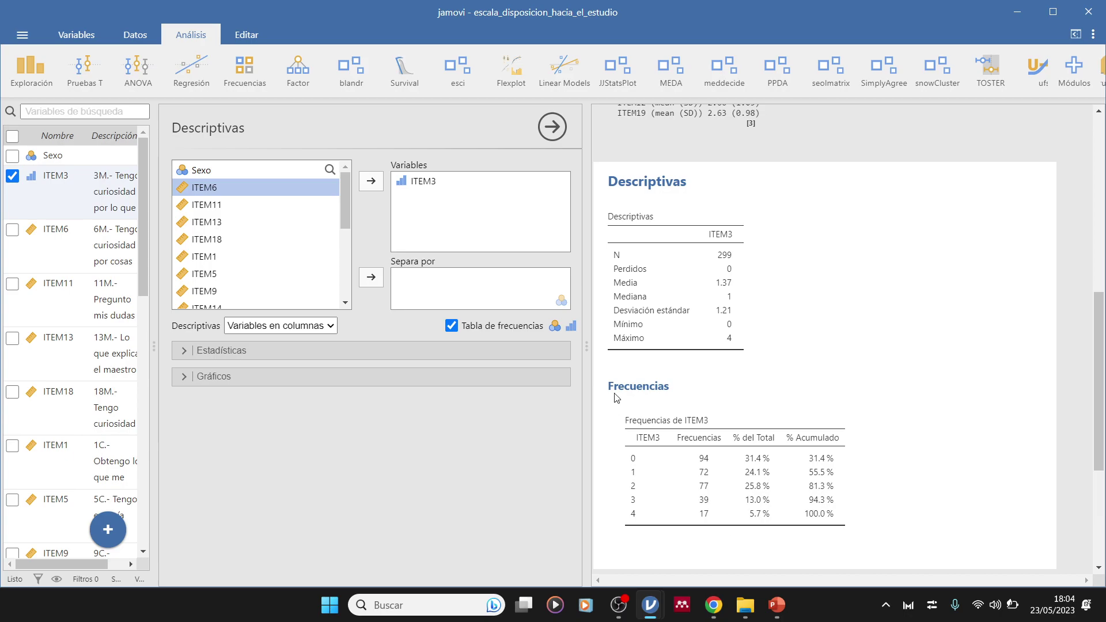
click(410, 190)
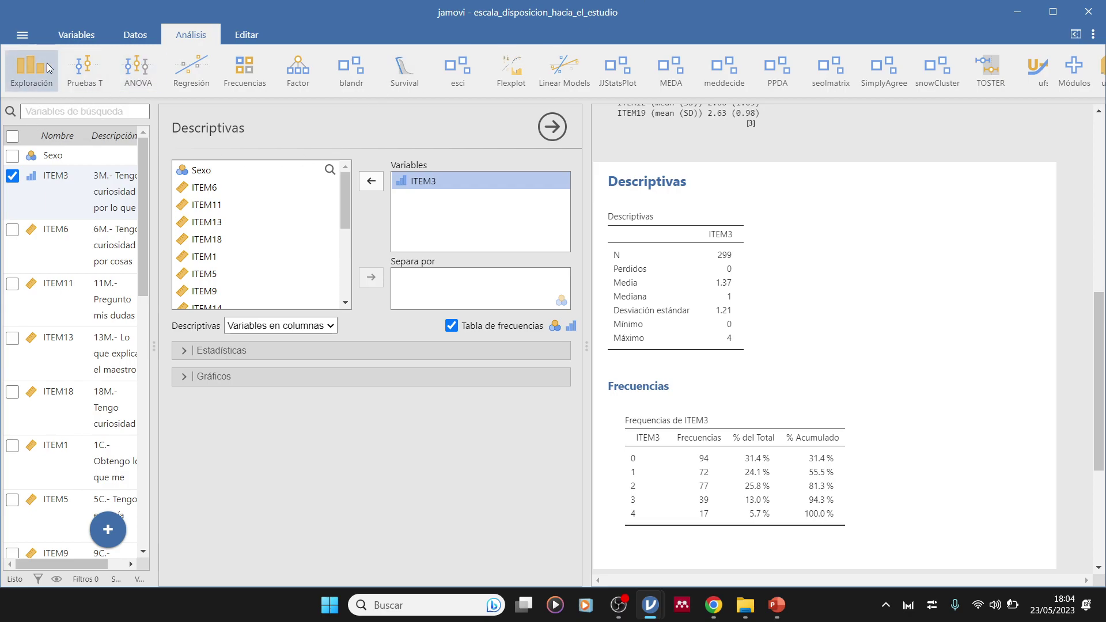
Step: Return the measure type of ITEM3 to Continua and select its data column
click(126, 35)
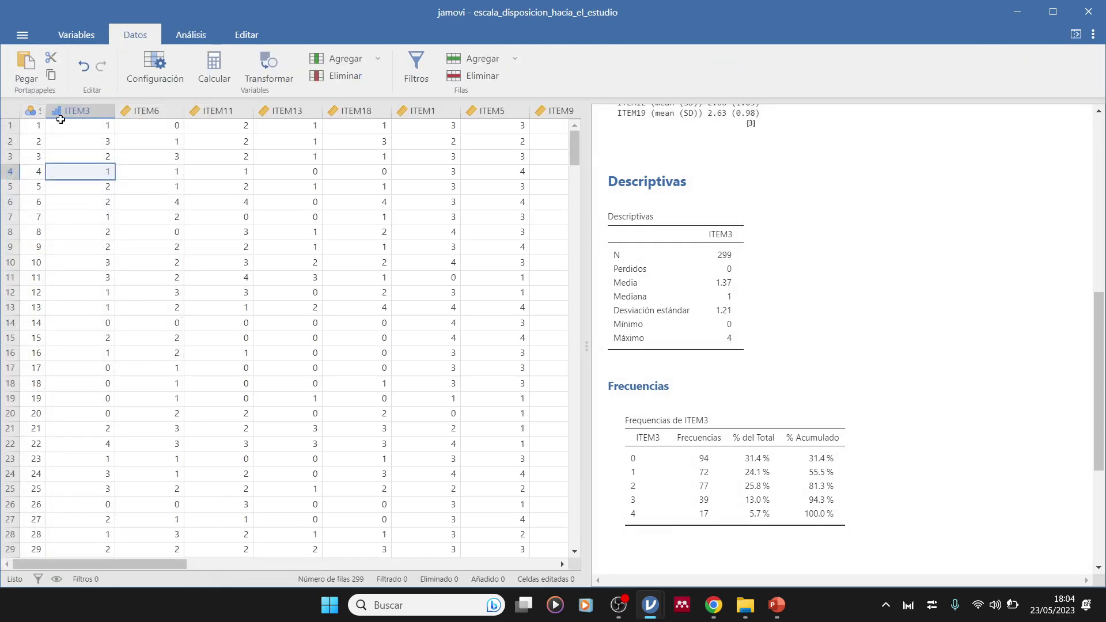
double_click(88, 109)
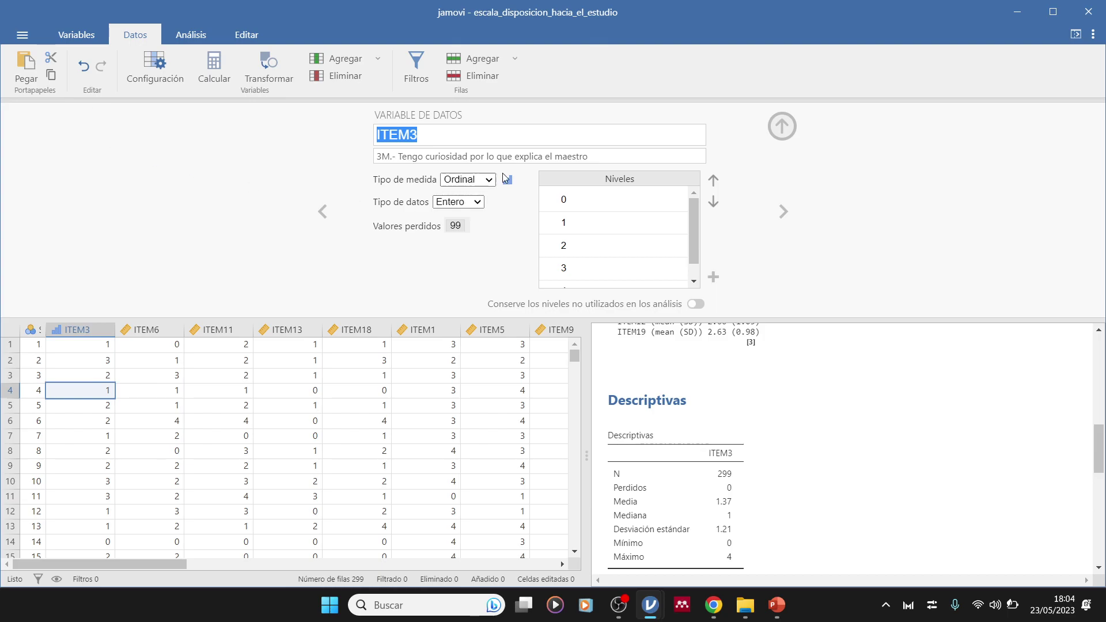
click(467, 181)
click(472, 234)
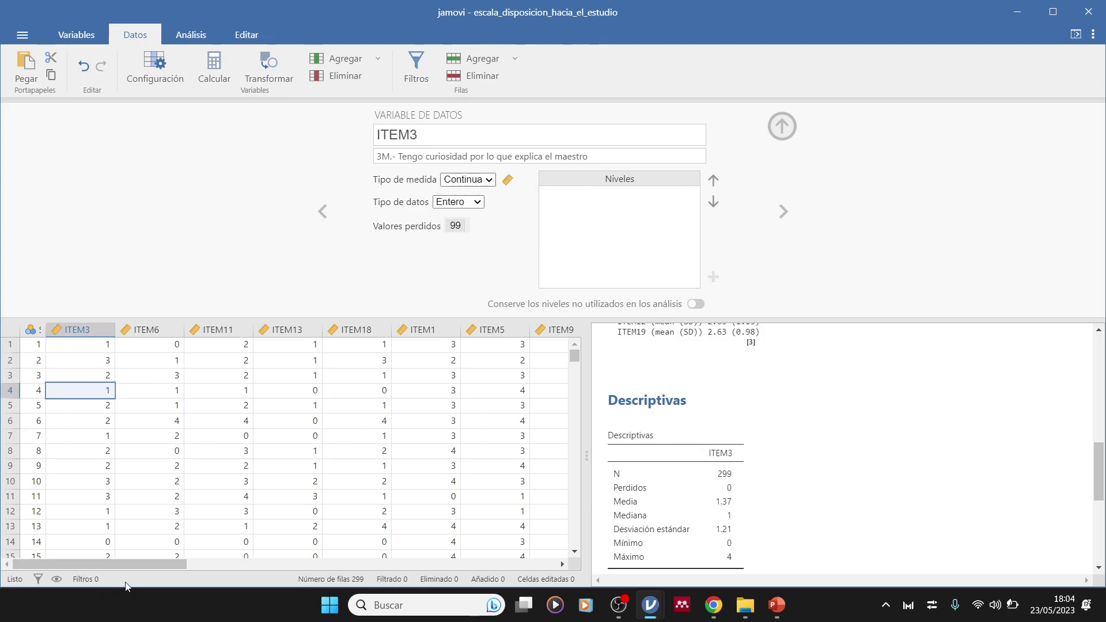
drag(139, 564, 114, 571)
click(82, 336)
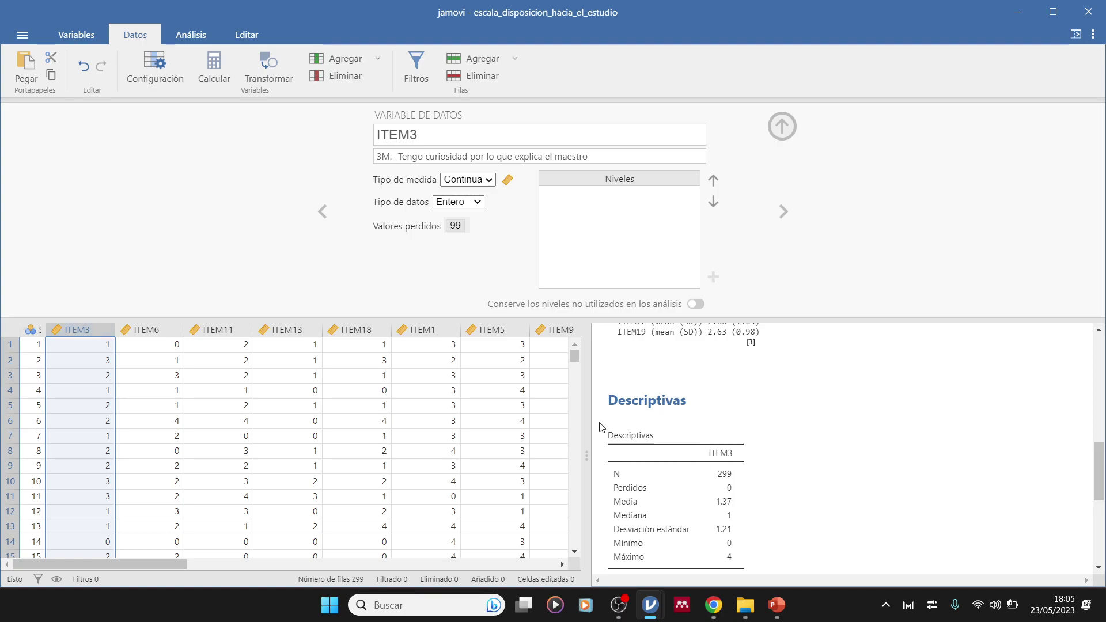
Step: Reopen the Descriptivas analysis of ITEM3 and add histogram, density, Q-Q, box, violin and data plots
drag(586, 411, 472, 412)
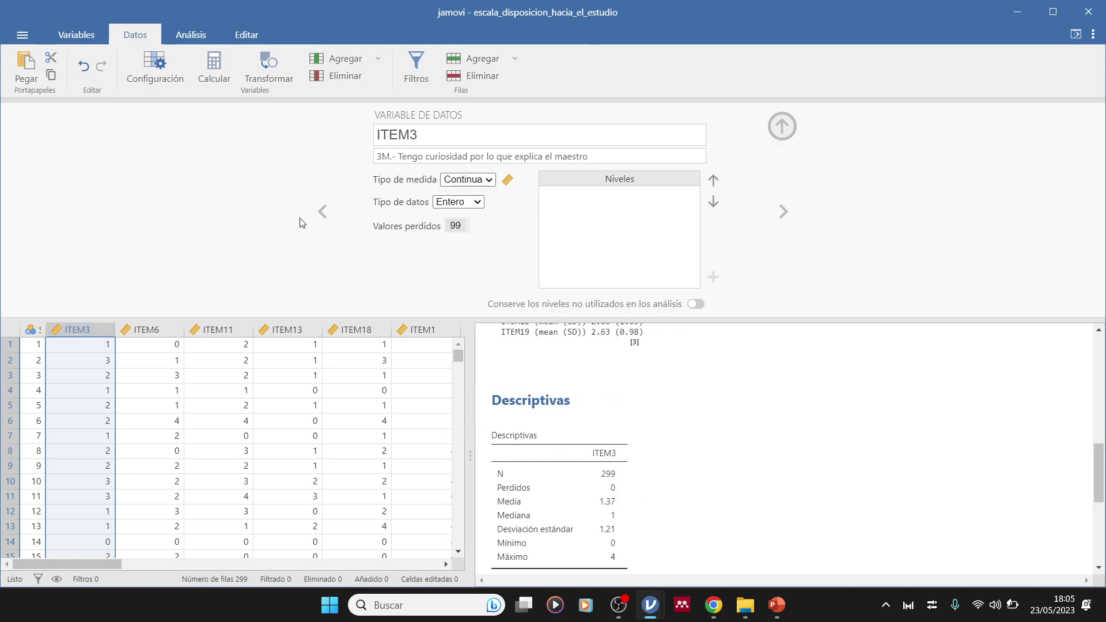
scroll(542, 483, down, 2)
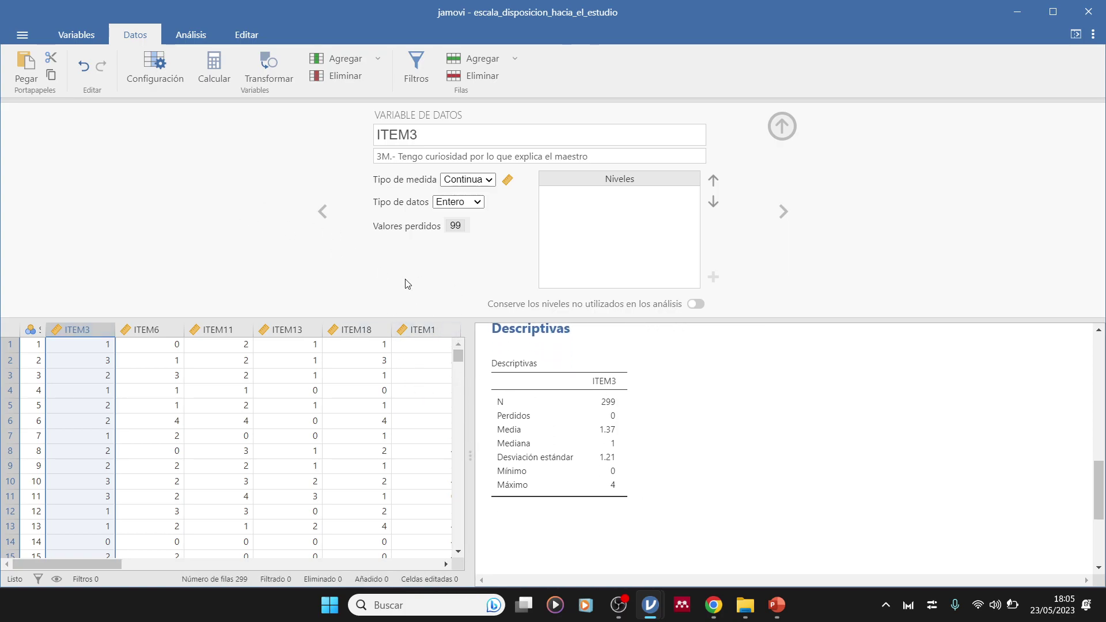
click(566, 418)
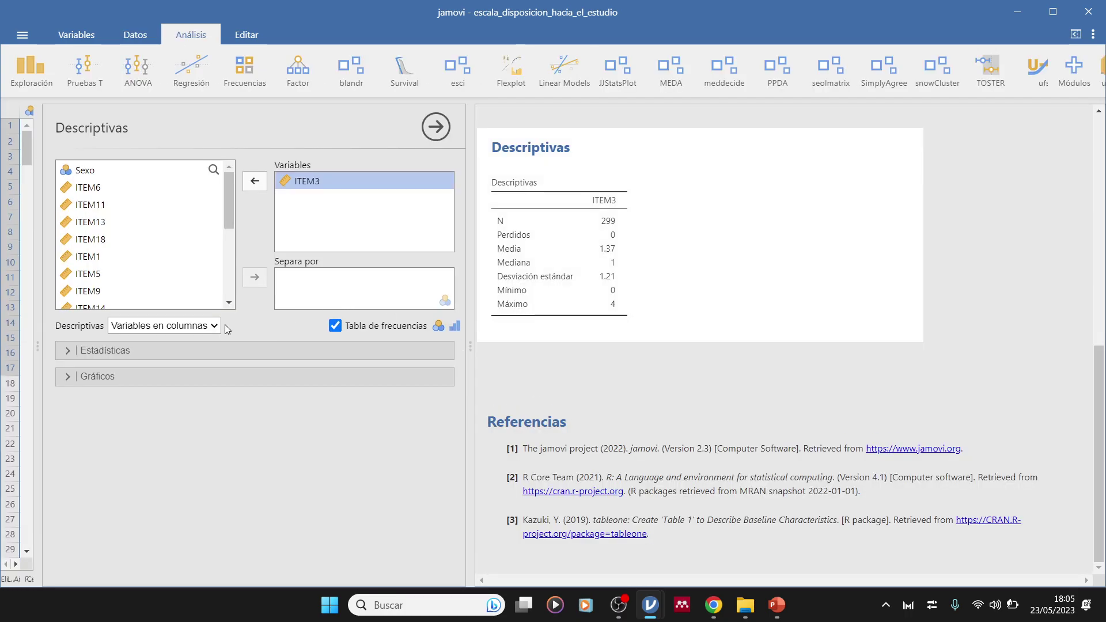
click(68, 377)
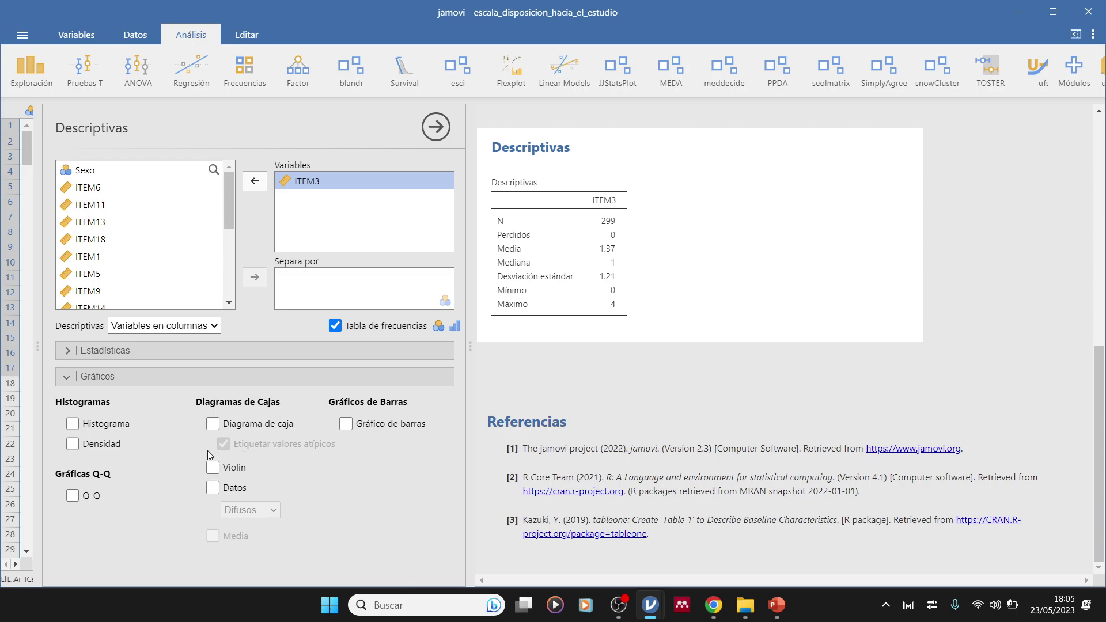
click(212, 424)
click(72, 424)
click(72, 443)
click(73, 496)
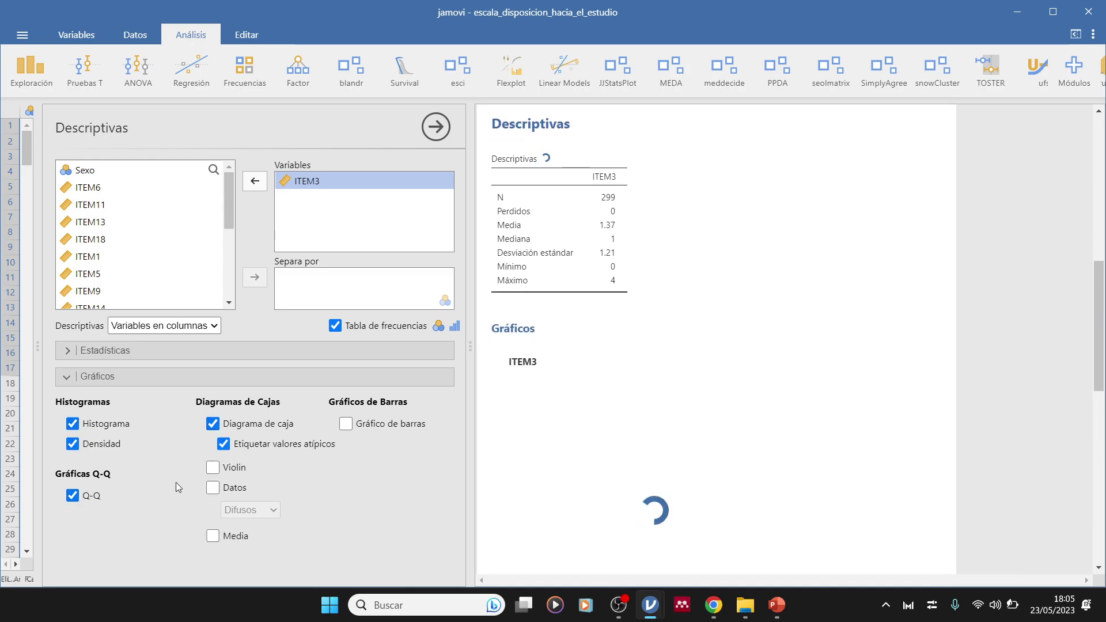
click(227, 469)
click(225, 488)
Step: Review the violin and Q-Q plots of ITEM3 and add ITEM6 to the Descriptivas variables
scroll(606, 497, down, 8)
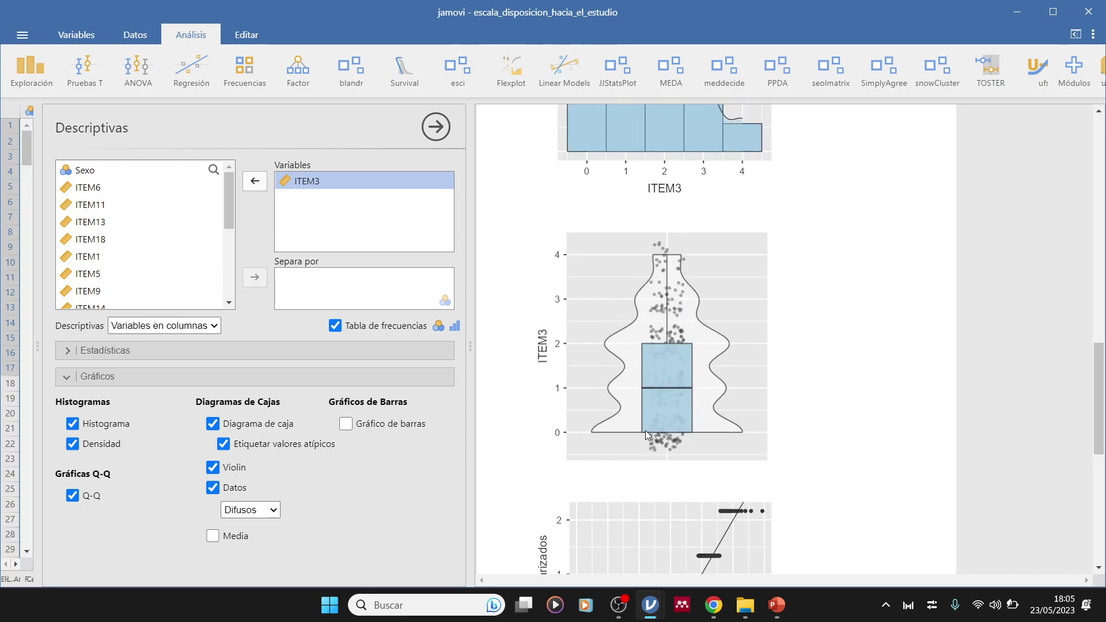
scroll(726, 447, down, 6)
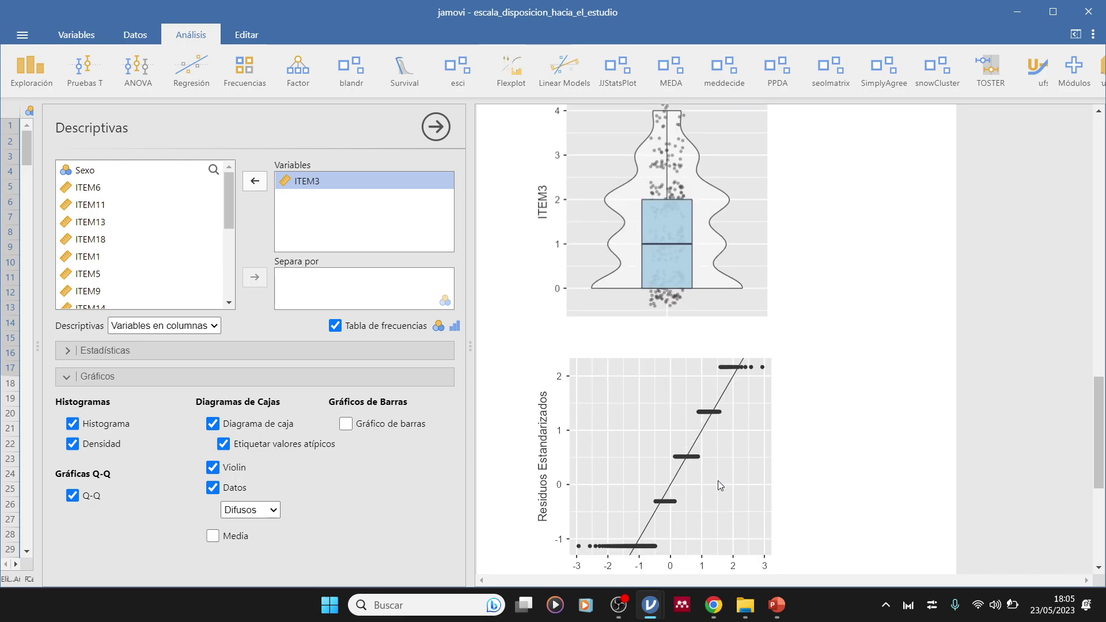
click(81, 189)
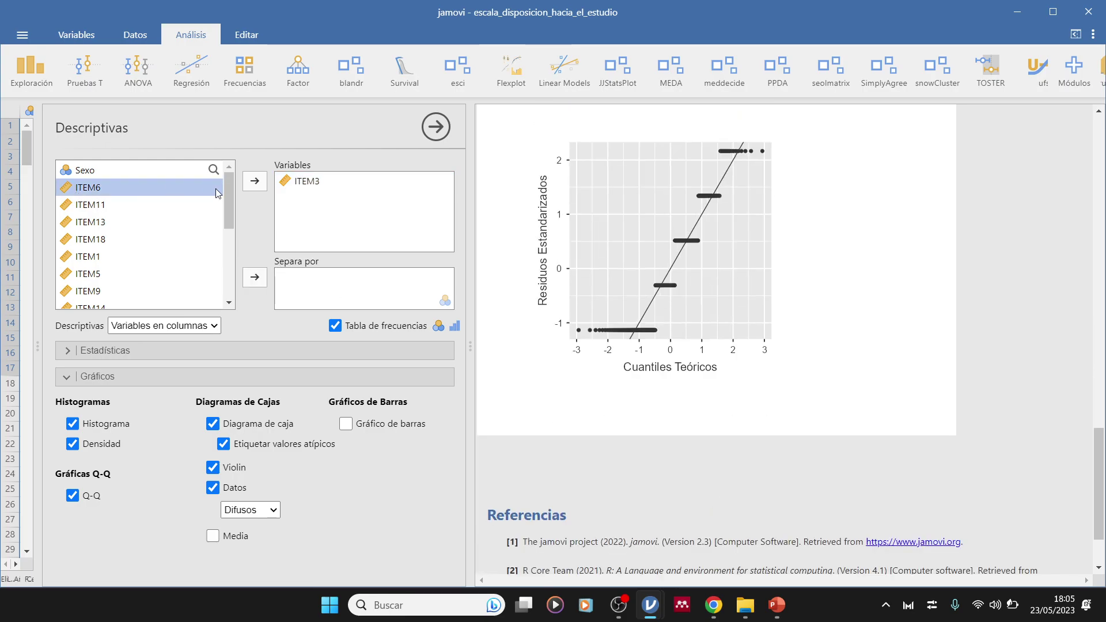
click(257, 183)
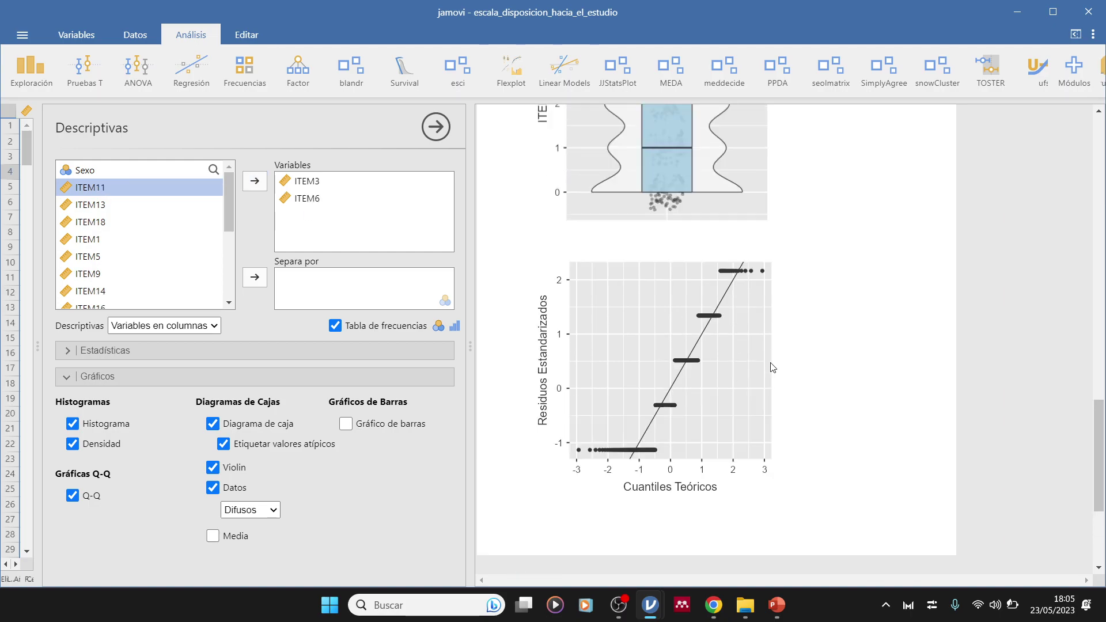
Step: Examine the ITEM6 histogram and the violin and box plot in the results, and close the analysis options
scroll(773, 363, down, 10)
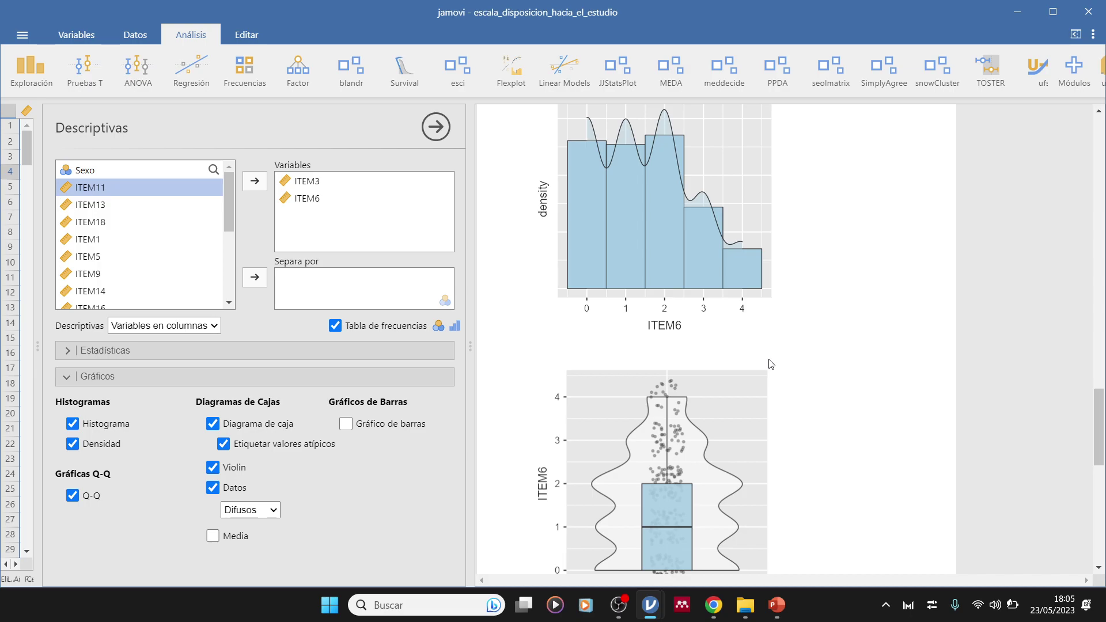
scroll(625, 326, up, 1)
scroll(625, 326, up, 2)
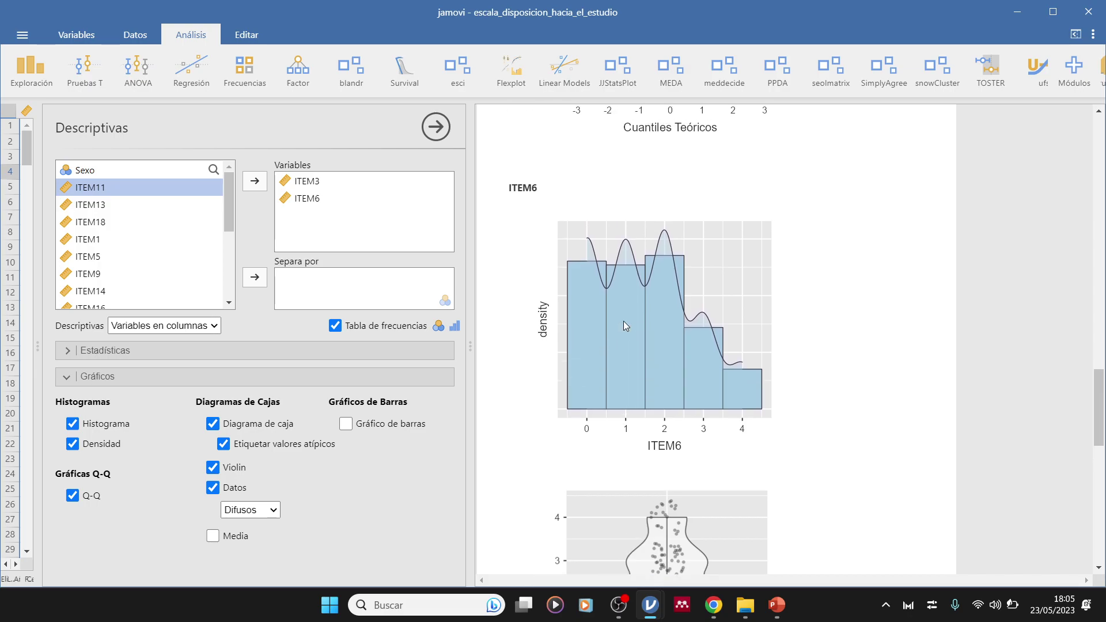
scroll(625, 326, down, 8)
scroll(623, 325, up, 20)
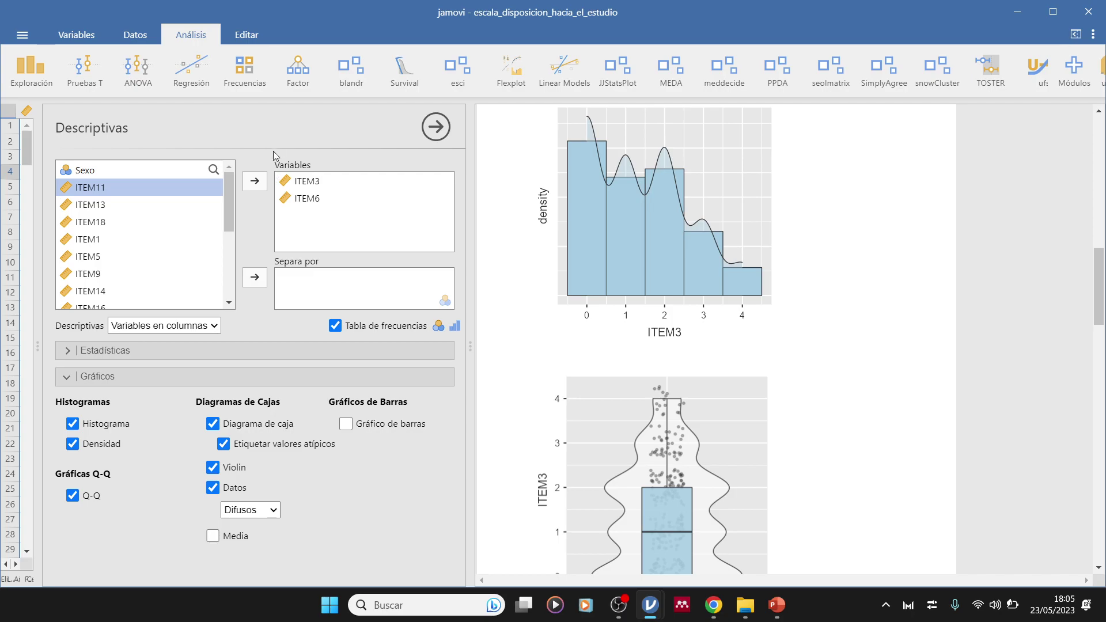
click(435, 127)
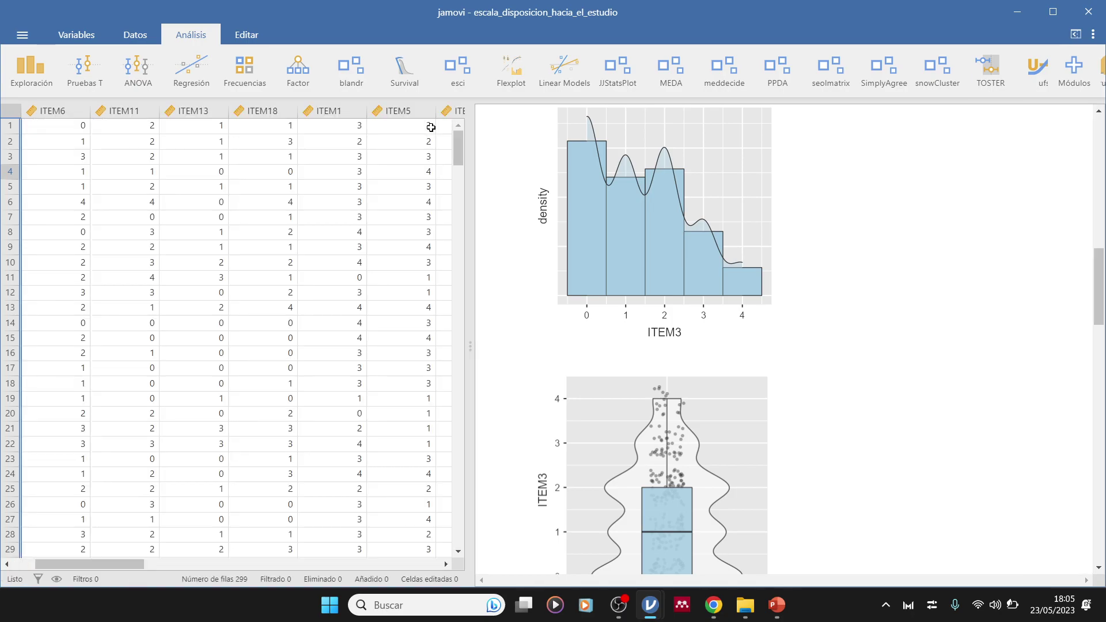
Step: Review the Table One output, the Descriptivas table and the ITEM3 histogram from the start of the results
scroll(820, 351, up, 10)
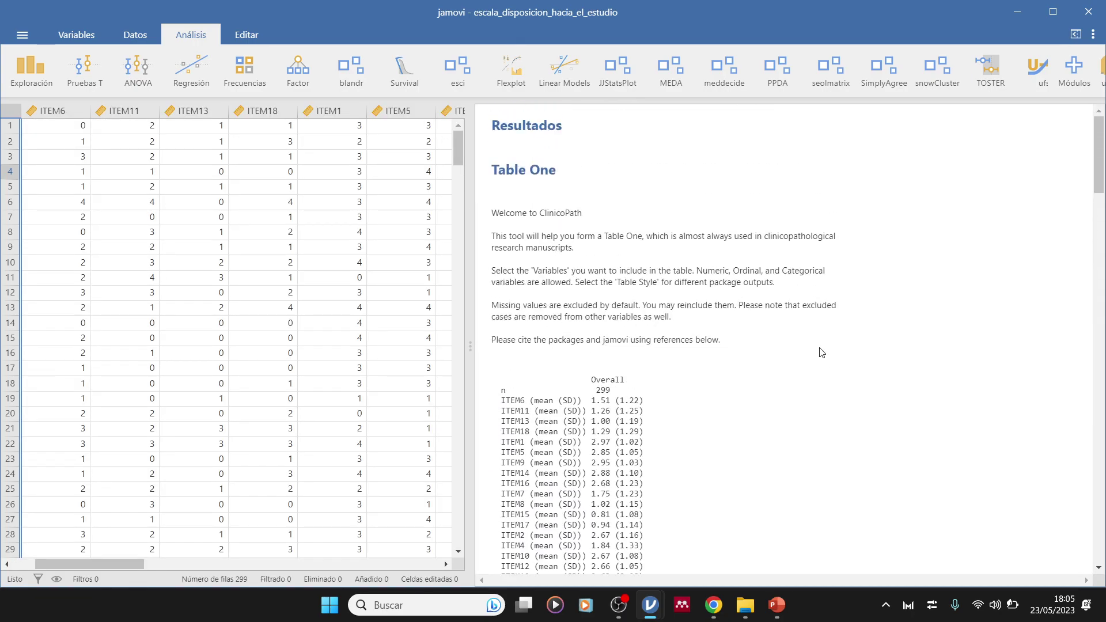
scroll(691, 352, down, 3)
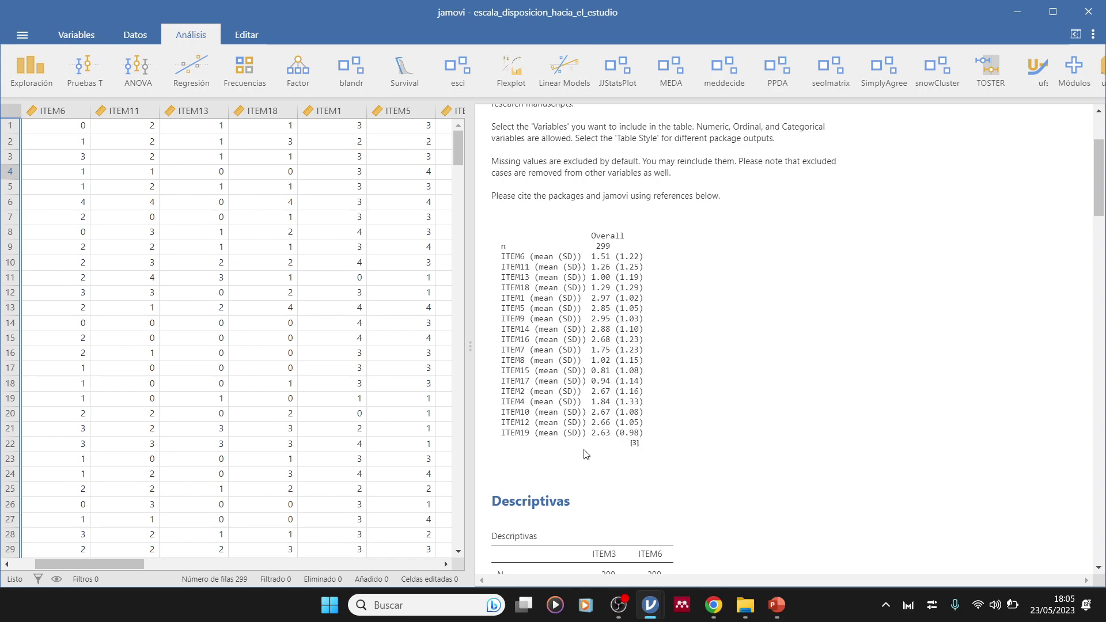
scroll(584, 452, down, 8)
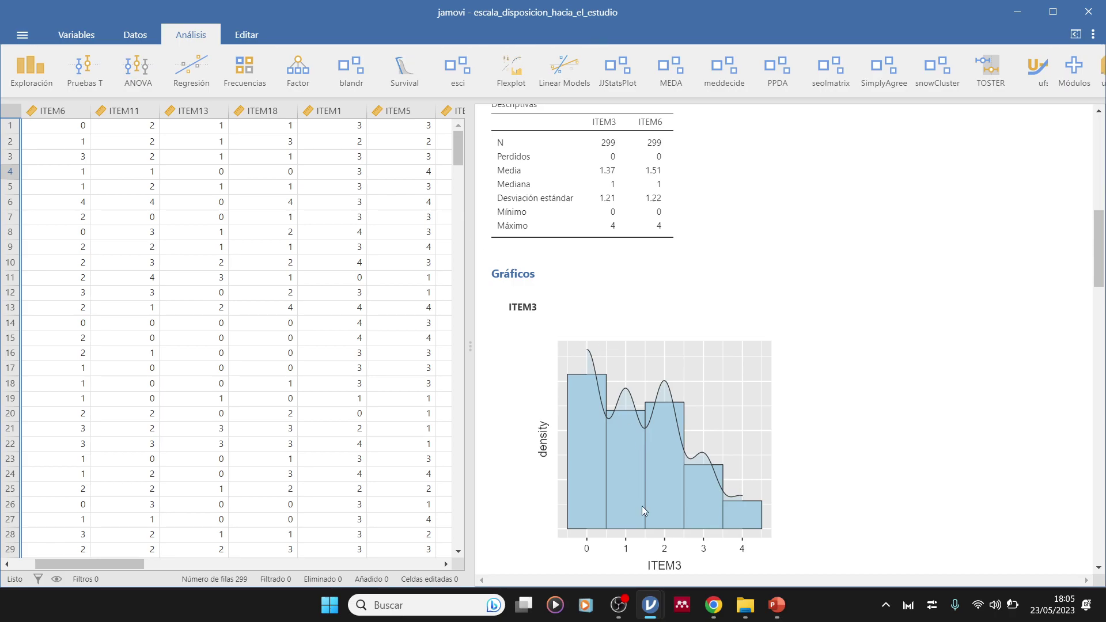
scroll(642, 506, down, 5)
scroll(647, 365, up, 8)
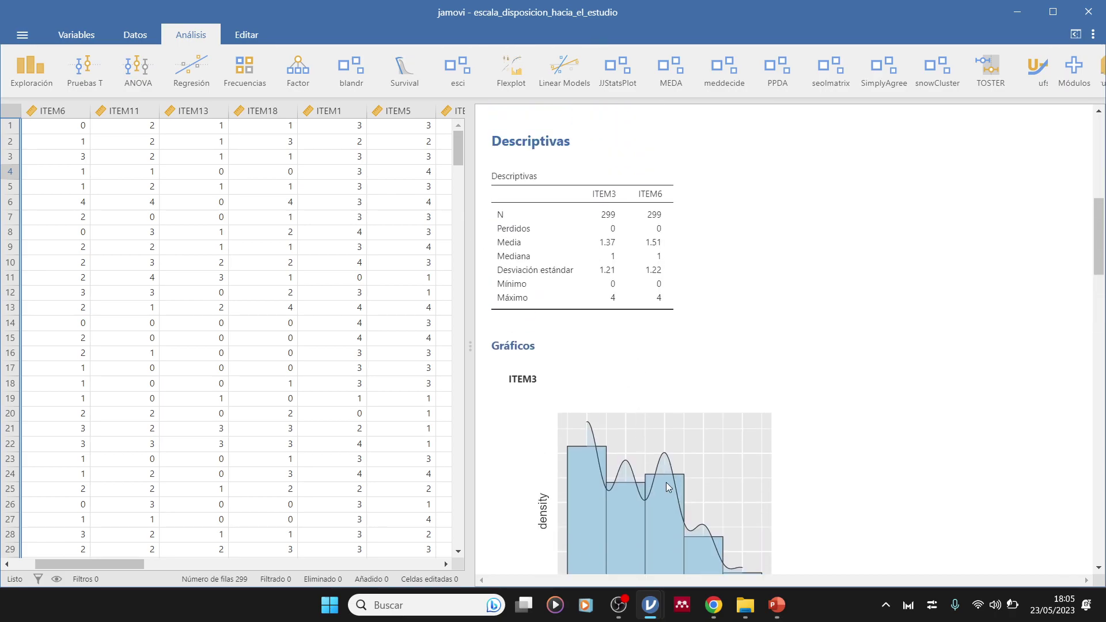
Step: Reopen the Descriptivas analysis and add all remaining ITEM variables to its variables, leaving out Sexo
click(666, 482)
shift+click(125, 222)
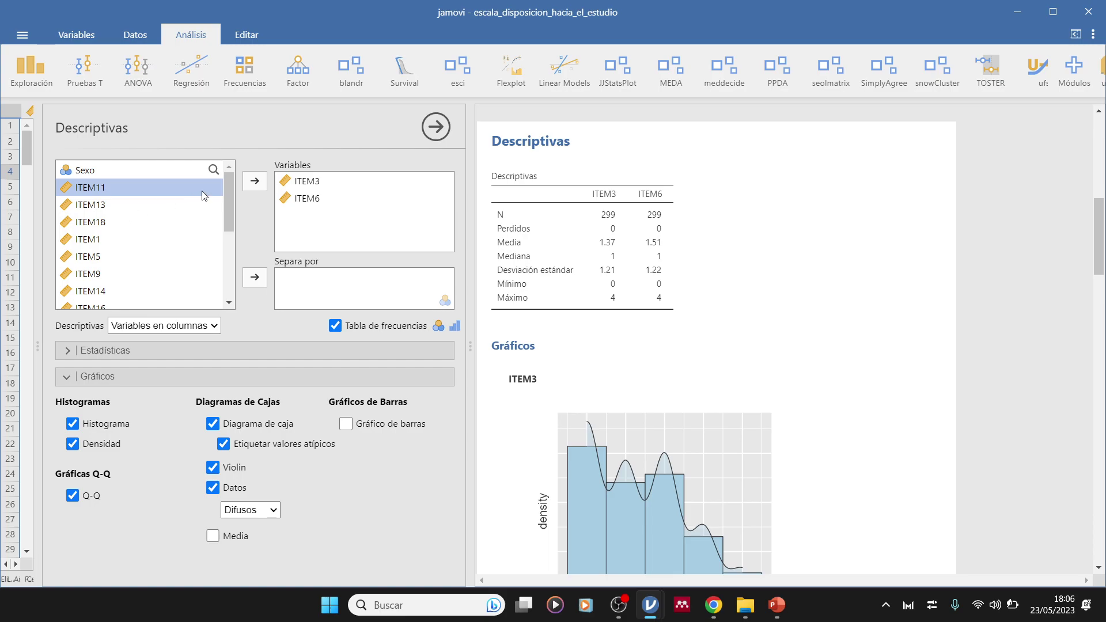
click(254, 181)
click(254, 180)
click(255, 181)
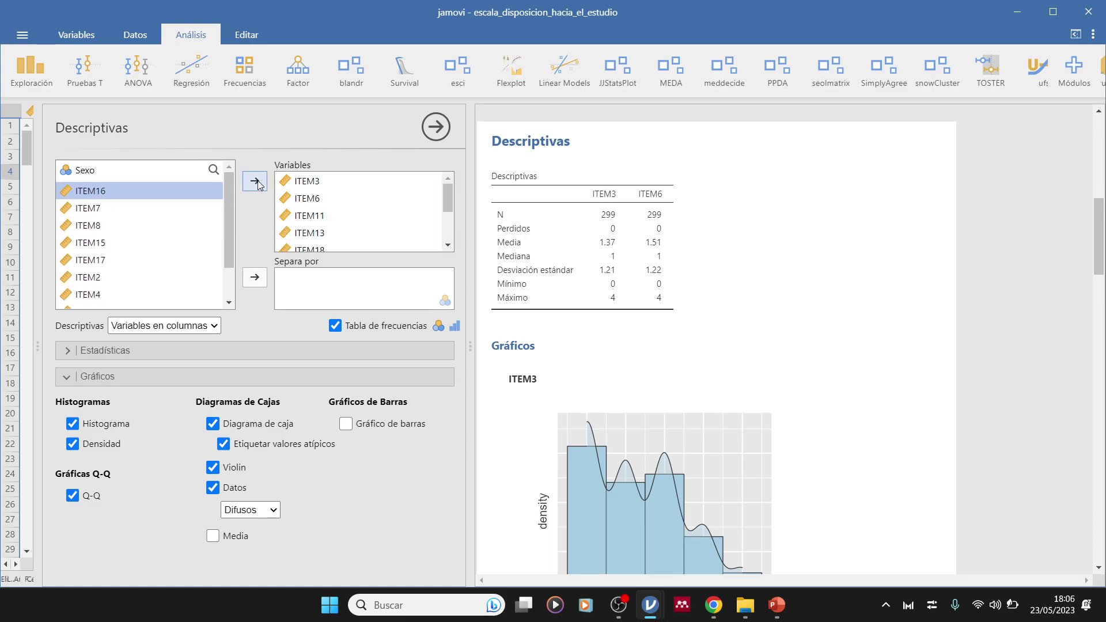
click(254, 181)
click(255, 181)
click(254, 180)
click(254, 181)
click(254, 181)
click(254, 181)
click(255, 180)
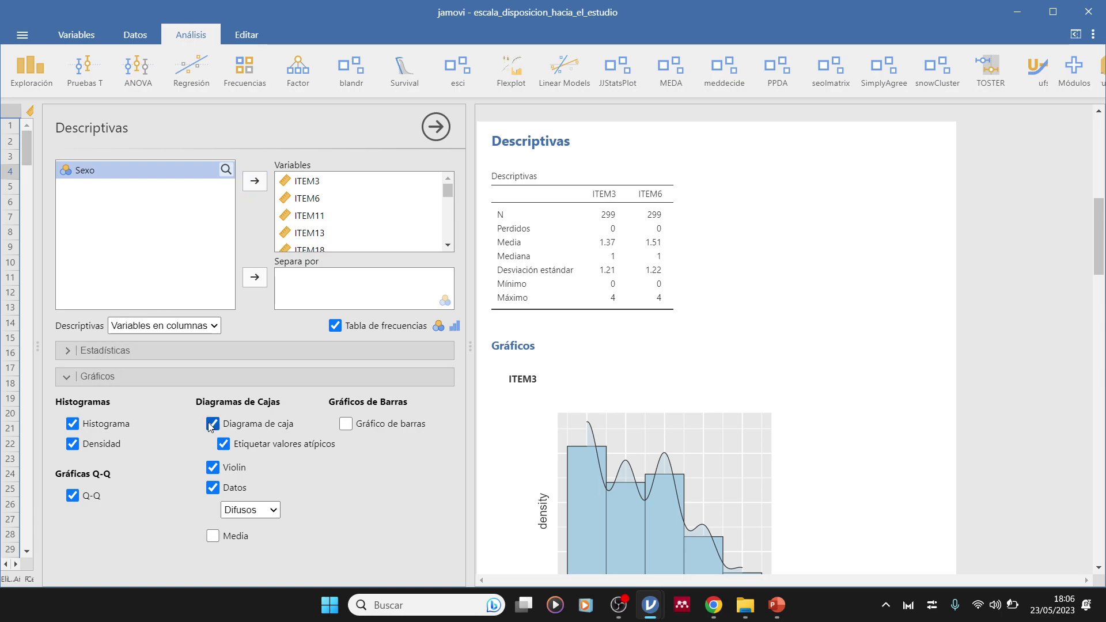
Step: Exclude the mean, standard deviation, minimum and maximum from the Descriptivas statistics, and include percentiles 25, 50 and 75
click(74, 352)
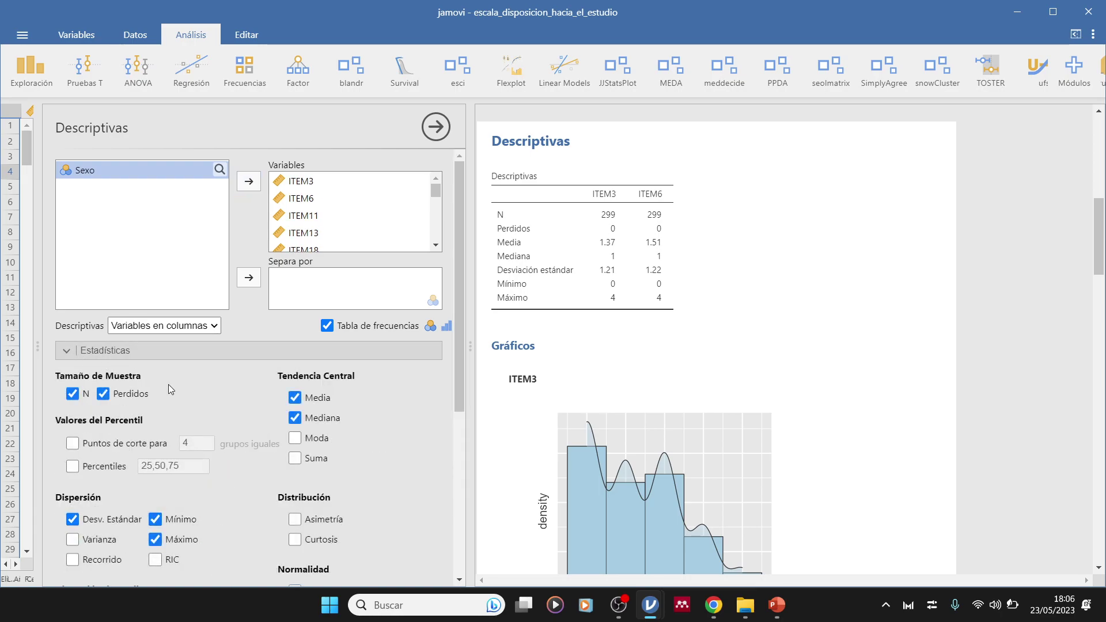
click(80, 520)
click(154, 520)
click(154, 540)
click(295, 398)
click(72, 465)
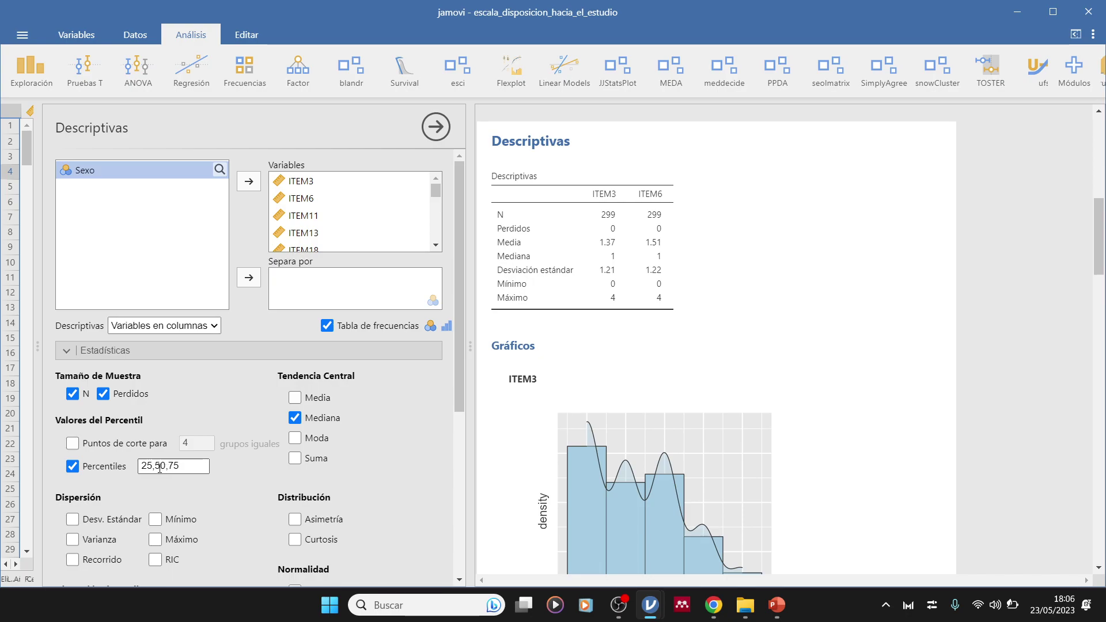
click(165, 467)
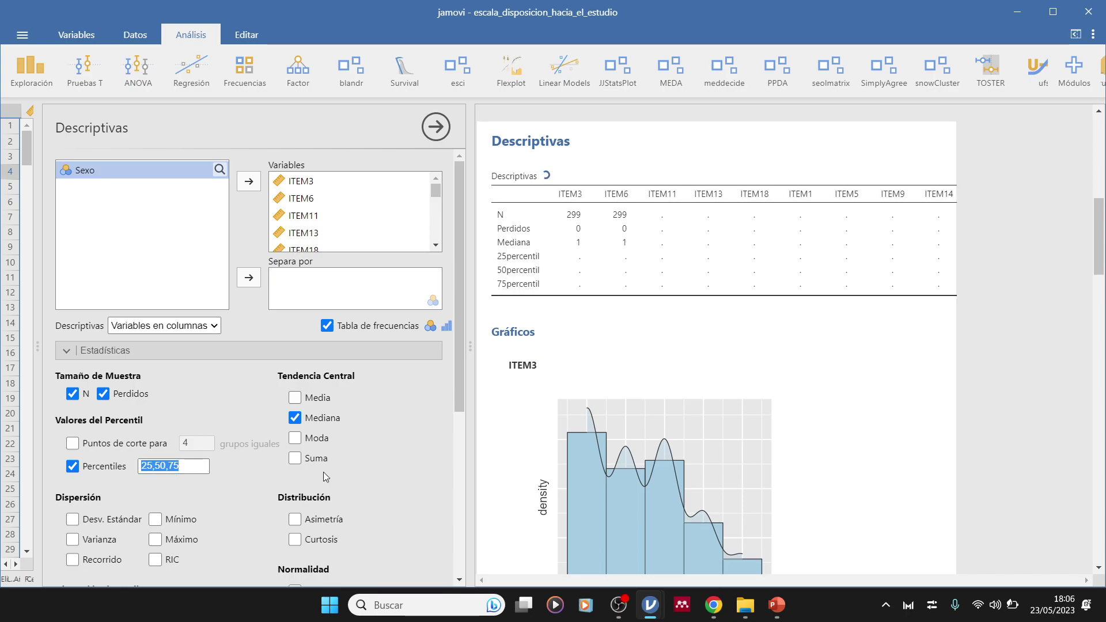